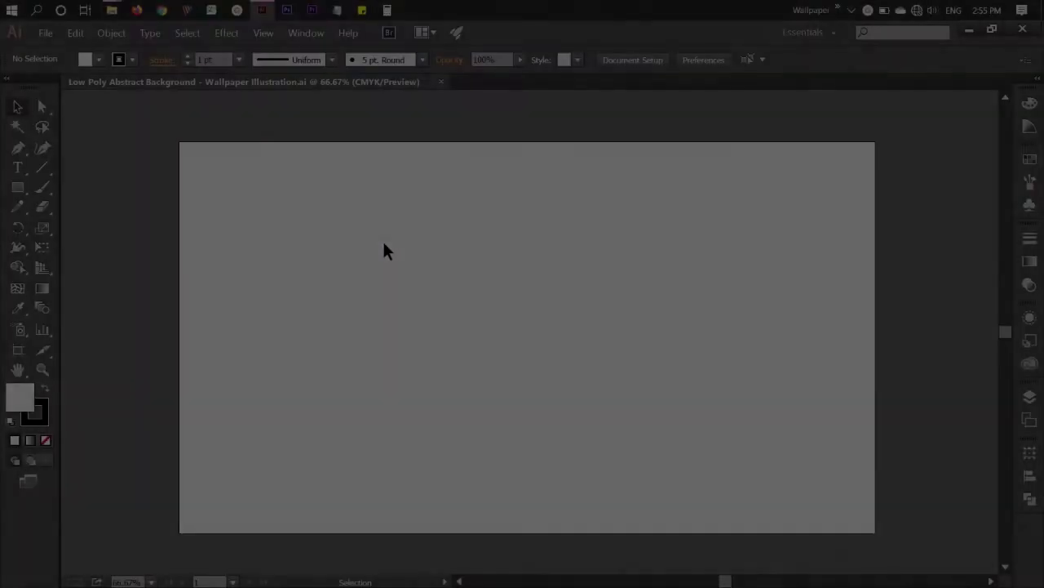
Draw a closed three-corner triangle path with the Pen tool on the blank artboard
key("p")
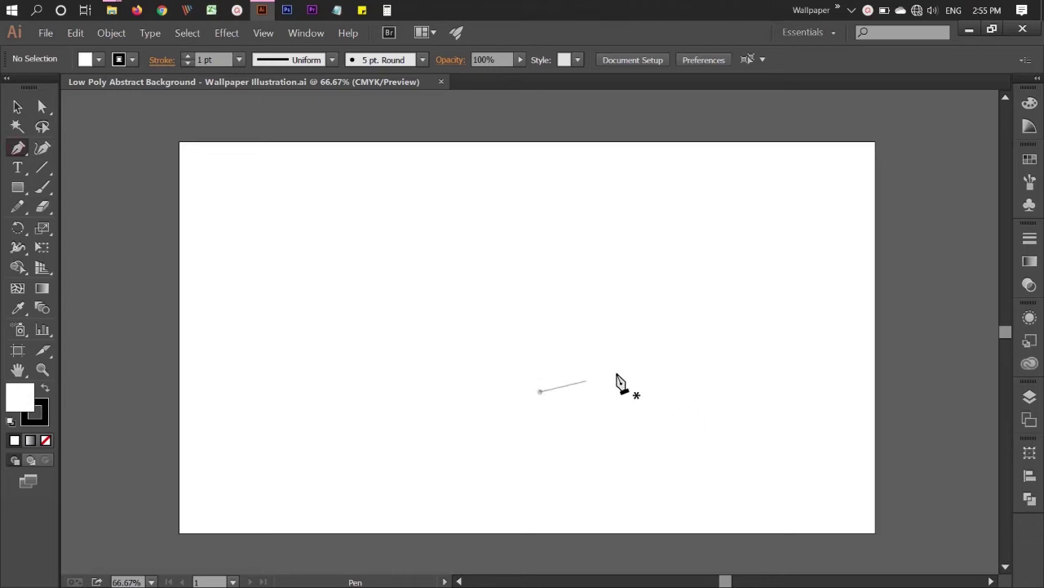
left_click(699, 337)
left_click(585, 275)
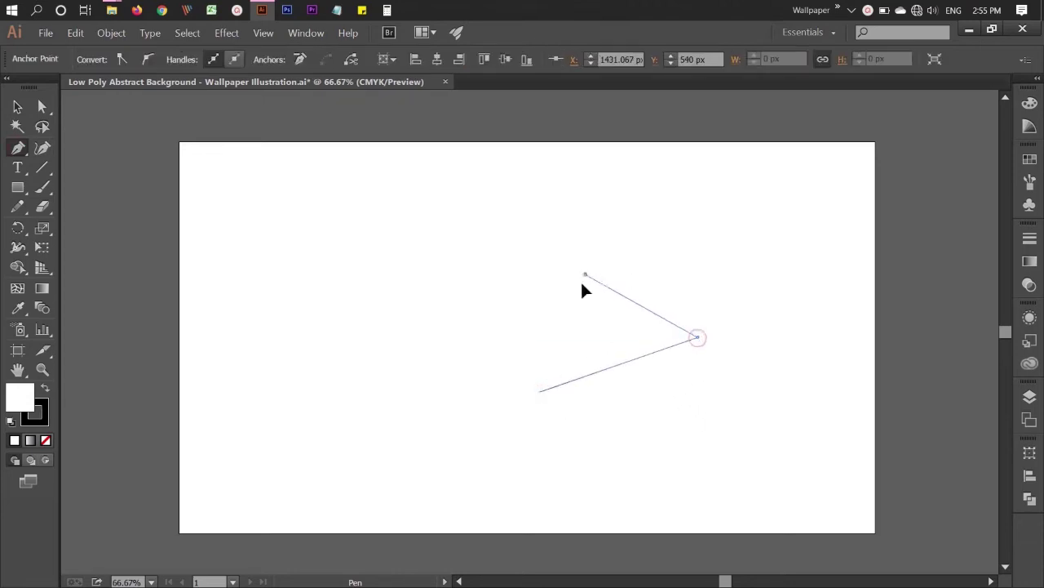
left_click(541, 392)
scroll(657, 384, "up", 3)
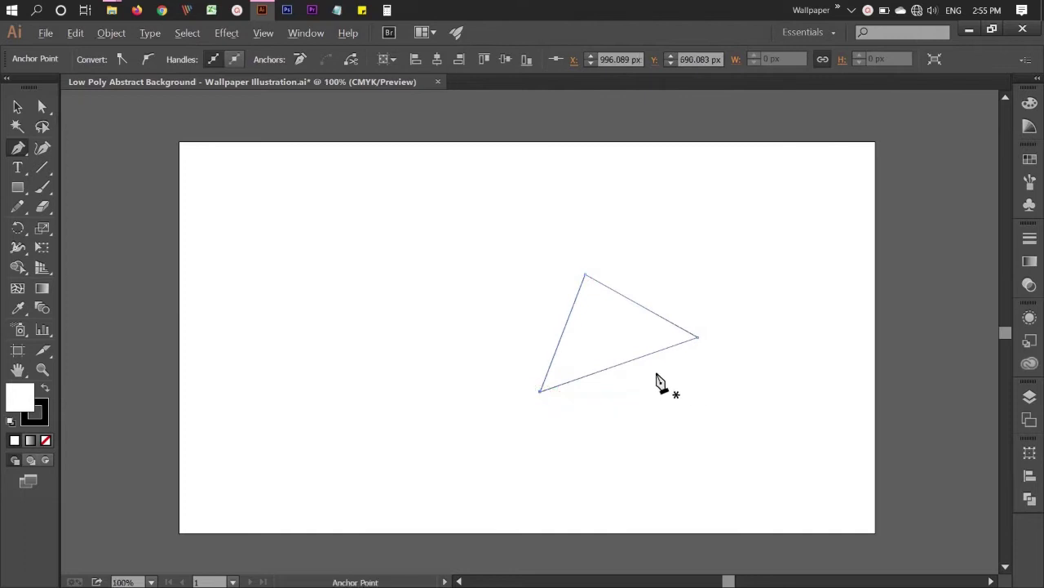
scroll(381, 262, "up", 1)
scroll(327, 204, "up", 2)
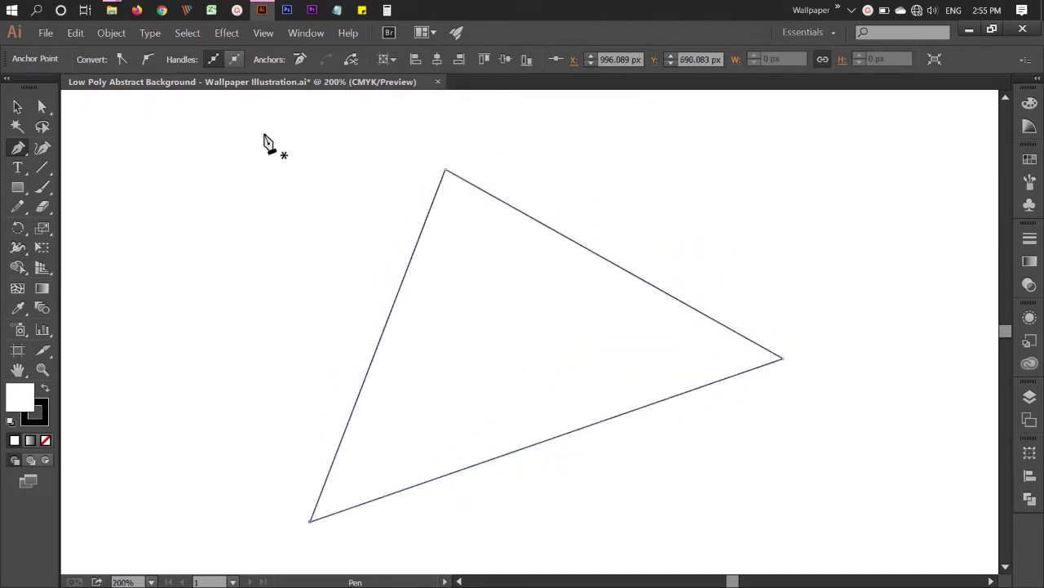
left_click(18, 107)
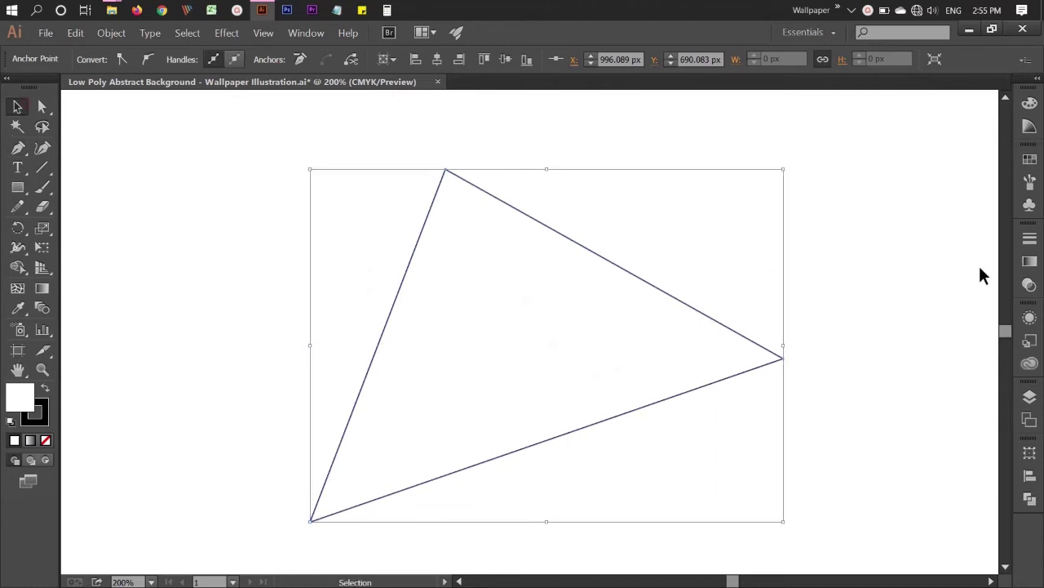
Give the triangle's stroke a 2 pt weight with Round Cap and Round Join
key("ctrl+F10")
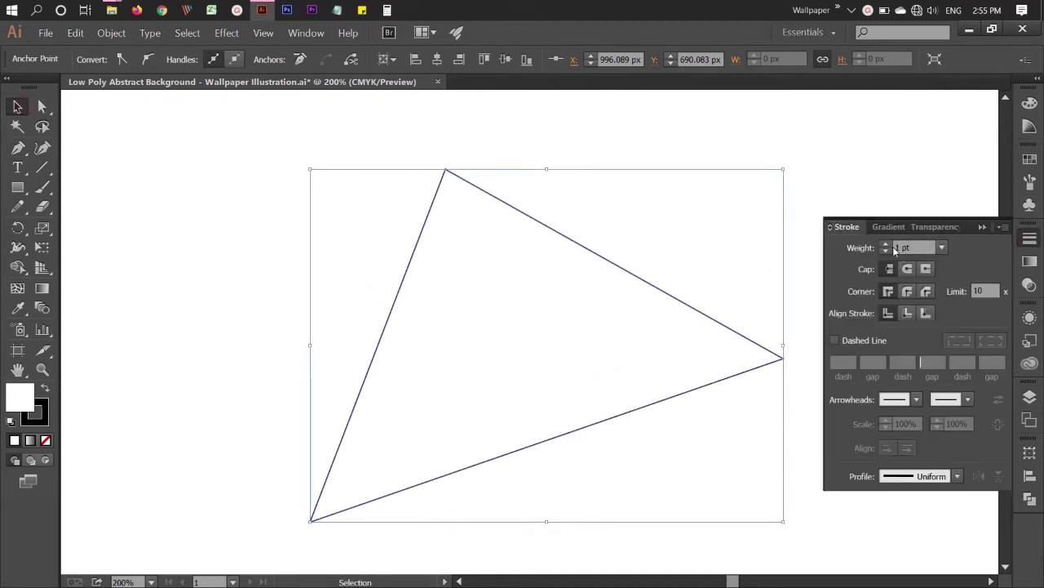
left_click(892, 247)
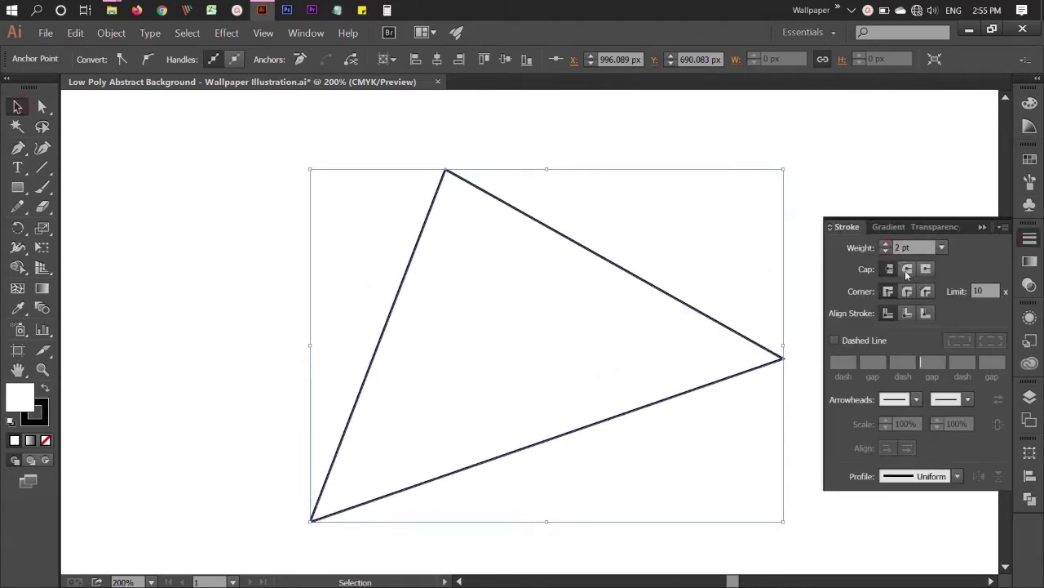
left_click(907, 272)
left_click(909, 292)
left_click(1030, 239)
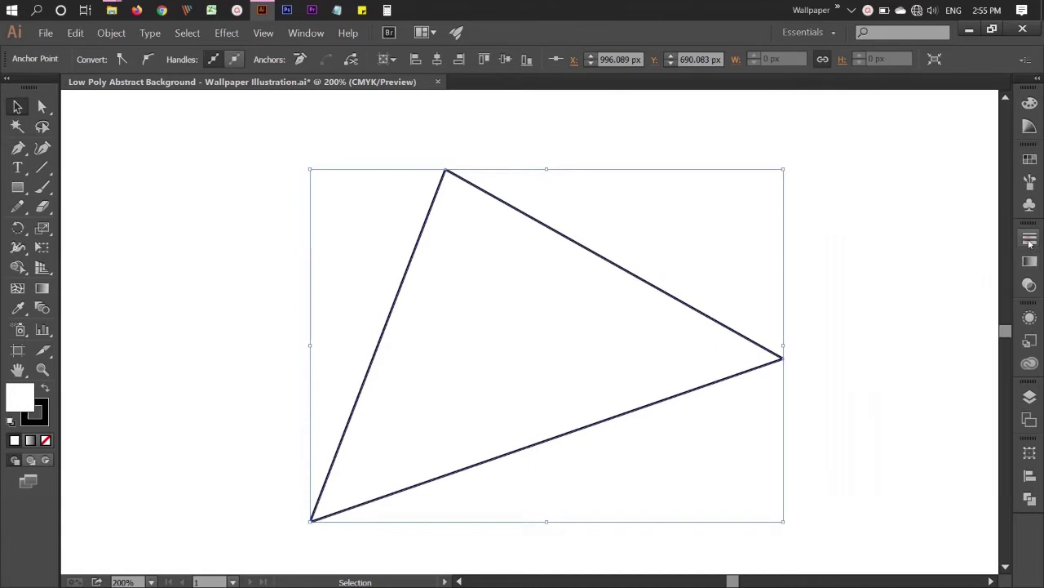
Set the triangle's fill to None and its outline to orange-brown, then deselect it
left_click(1028, 106)
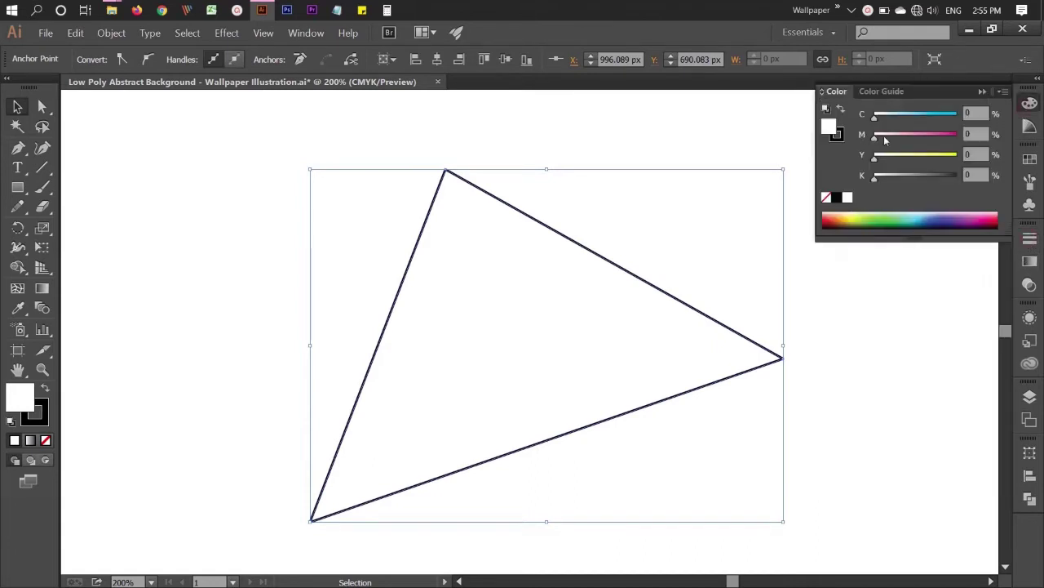
left_click(827, 198)
left_click(839, 136)
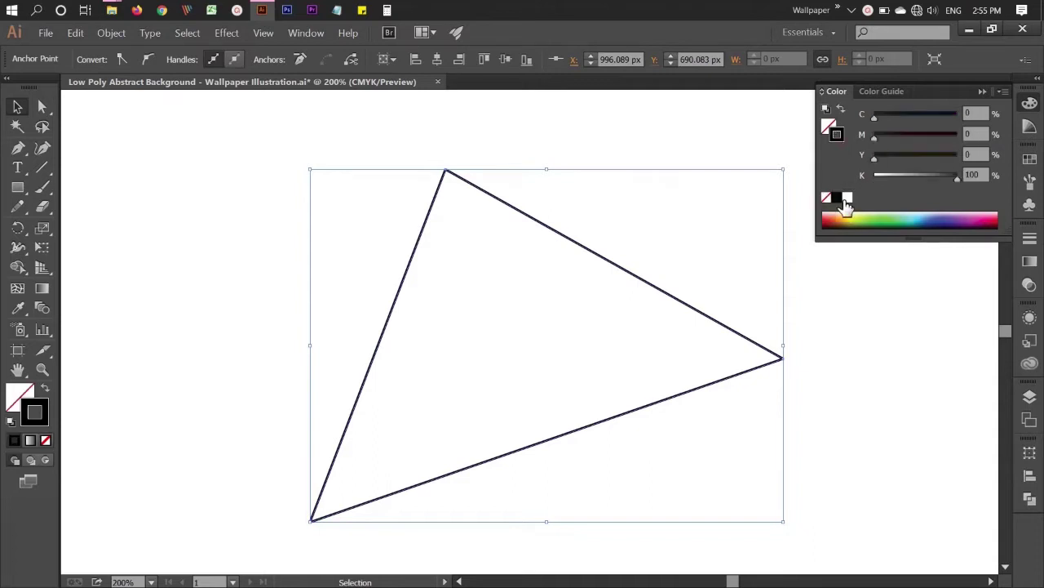
left_click(913, 216)
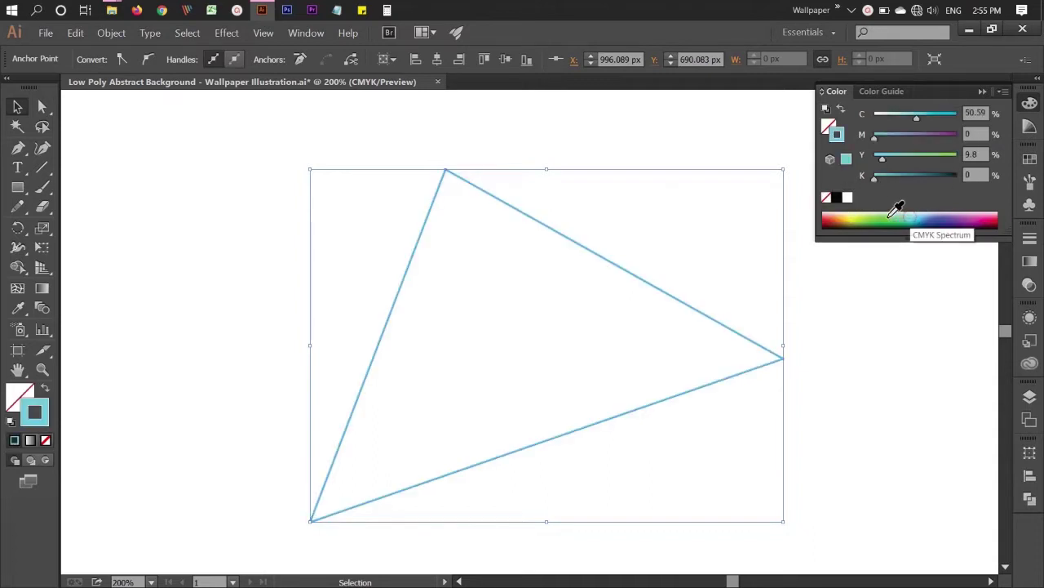
left_click(842, 217)
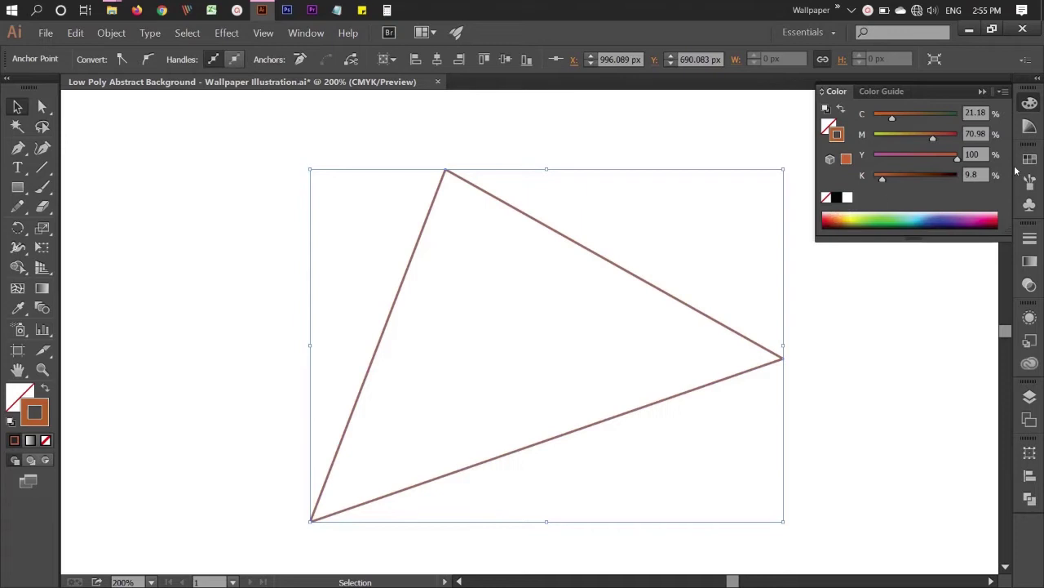
left_click(1030, 106)
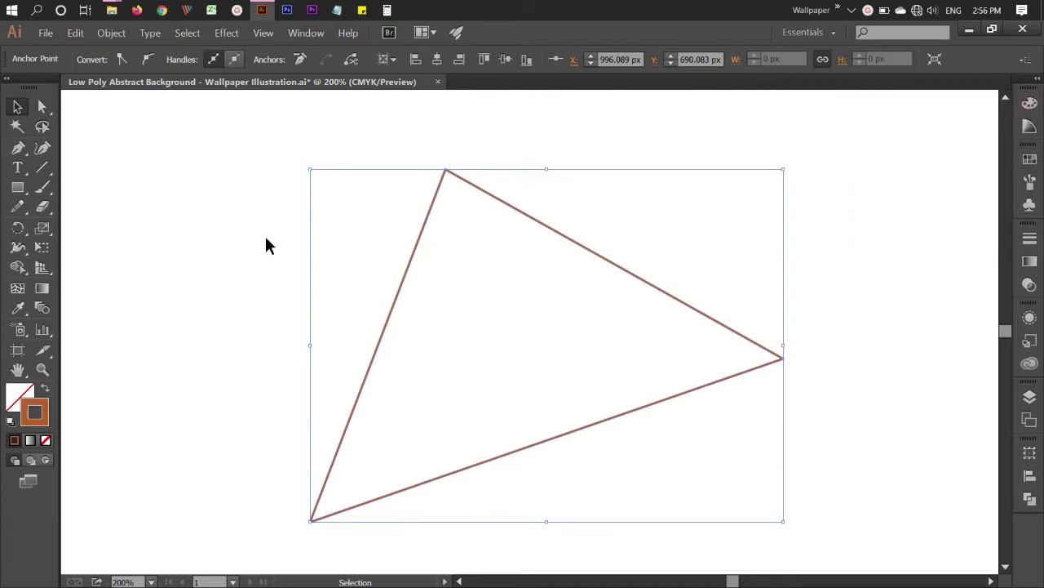
left_click(226, 234)
left_click(18, 127)
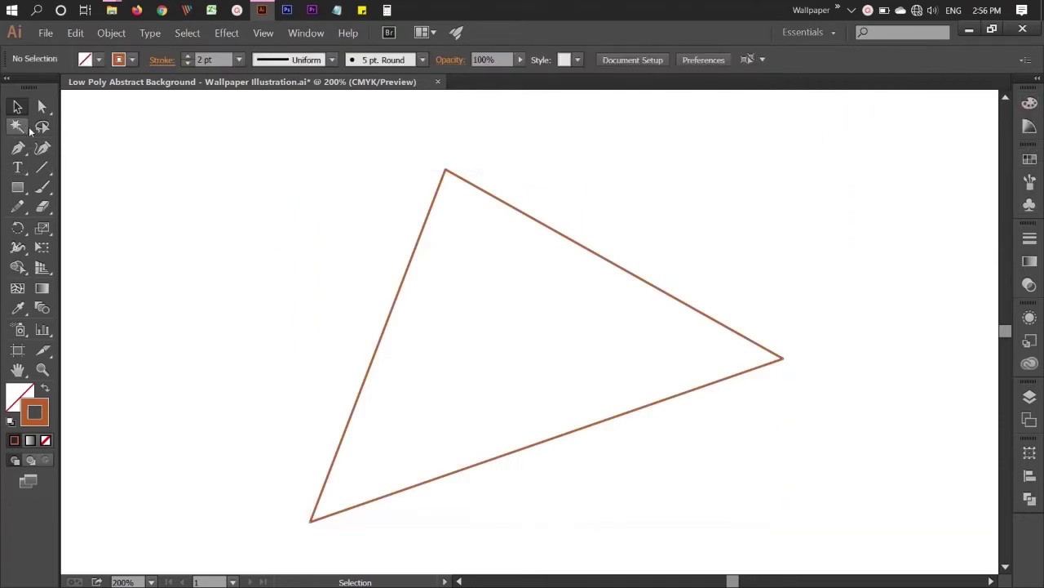
Draw a second triangle sharing the first triangle's right corner
scroll(268, 233, "down", 1)
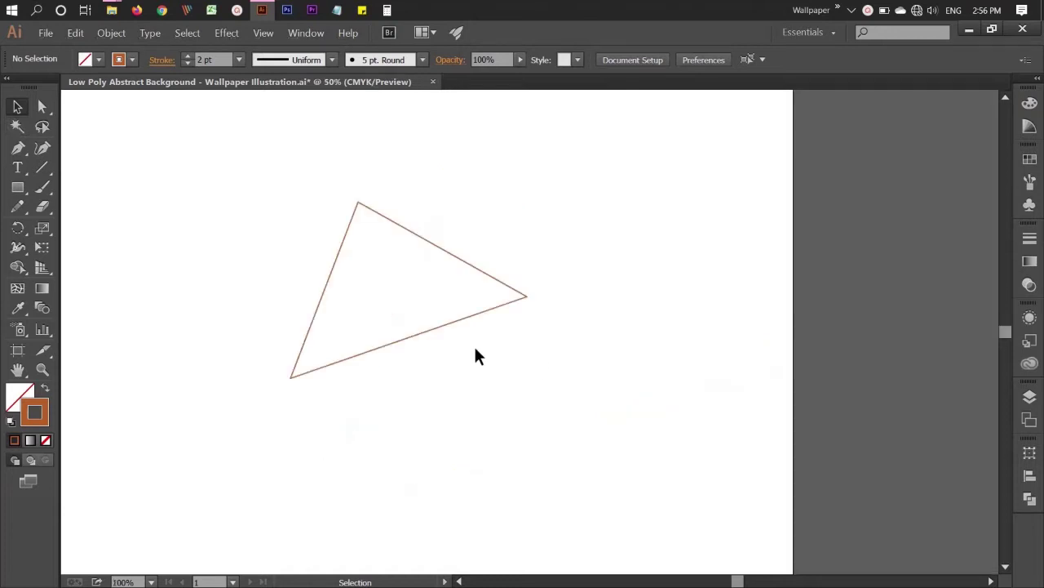
scroll(471, 353, "down", 1)
left_click_drag(467, 351, 515, 367)
scroll(549, 342, "up", 1)
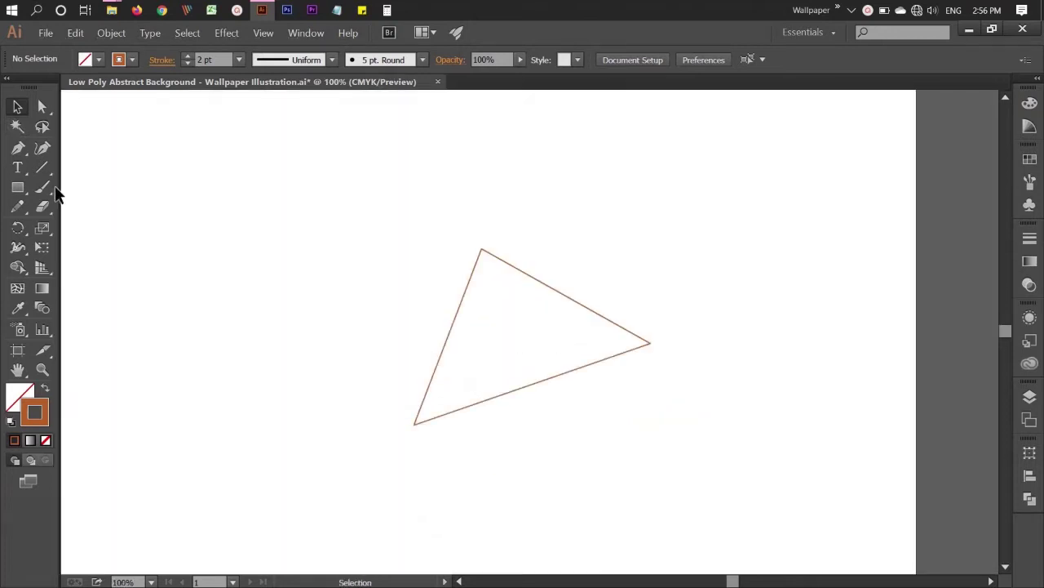
left_click(651, 345)
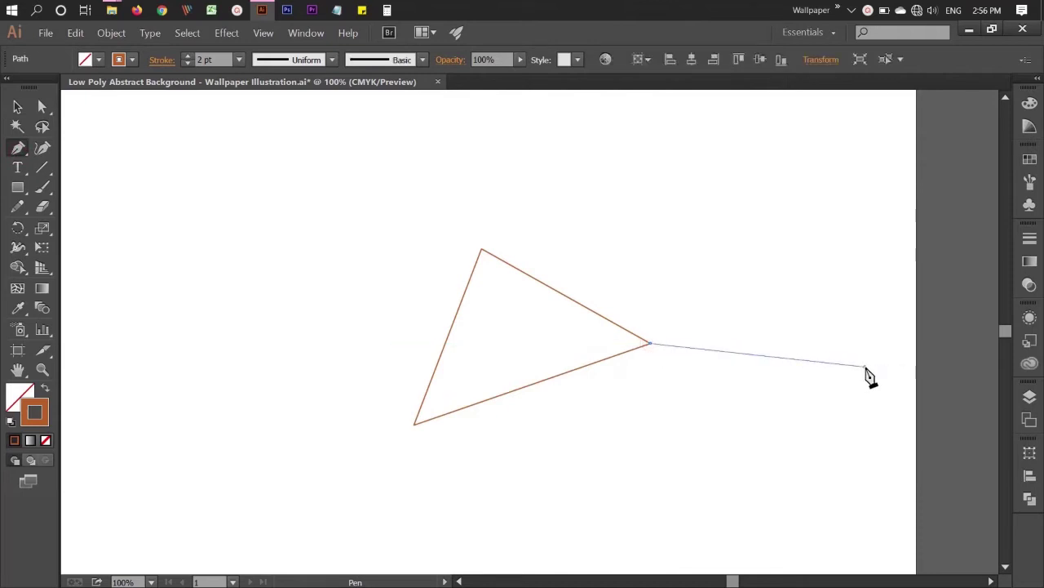
left_click(865, 366)
left_click(851, 203)
left_click(652, 346)
Draw a third triangle meeting the shared central corner and begin a fourth one below
scroll(693, 400, "down", 2)
scroll(734, 375, "down", 2)
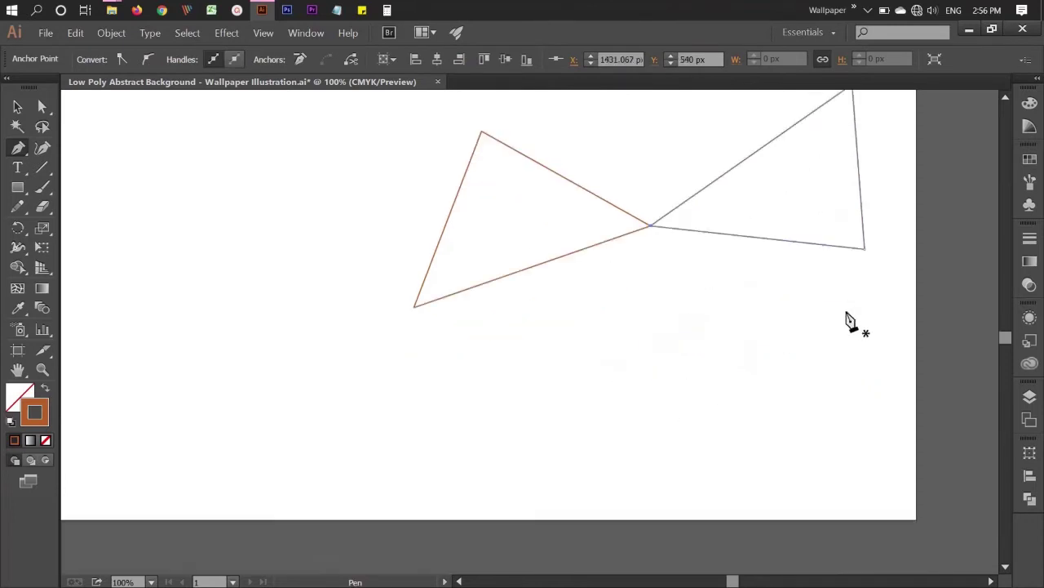
left_click(865, 248)
left_click(688, 425)
left_click(652, 226)
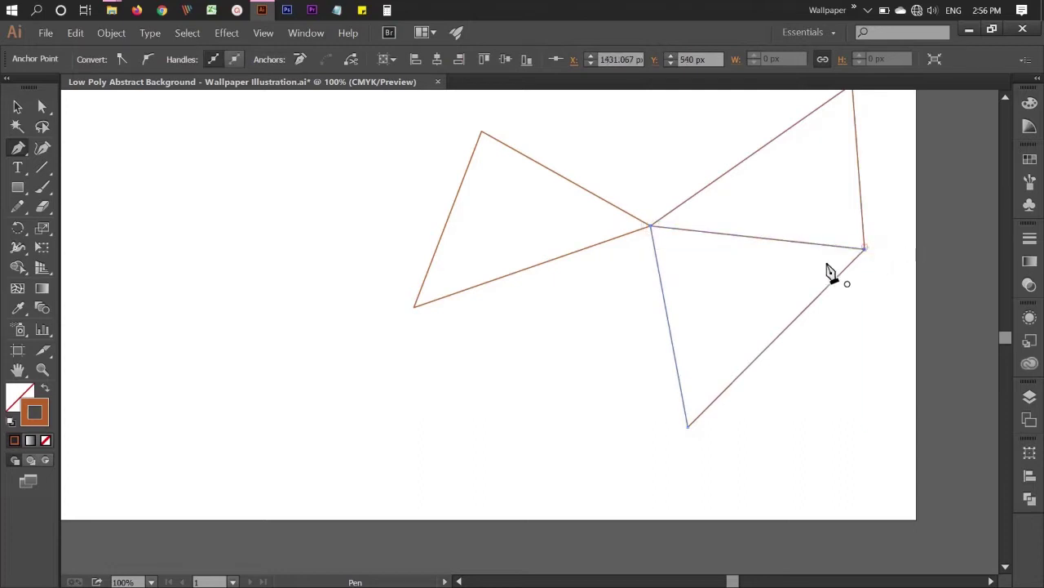
left_click(688, 426)
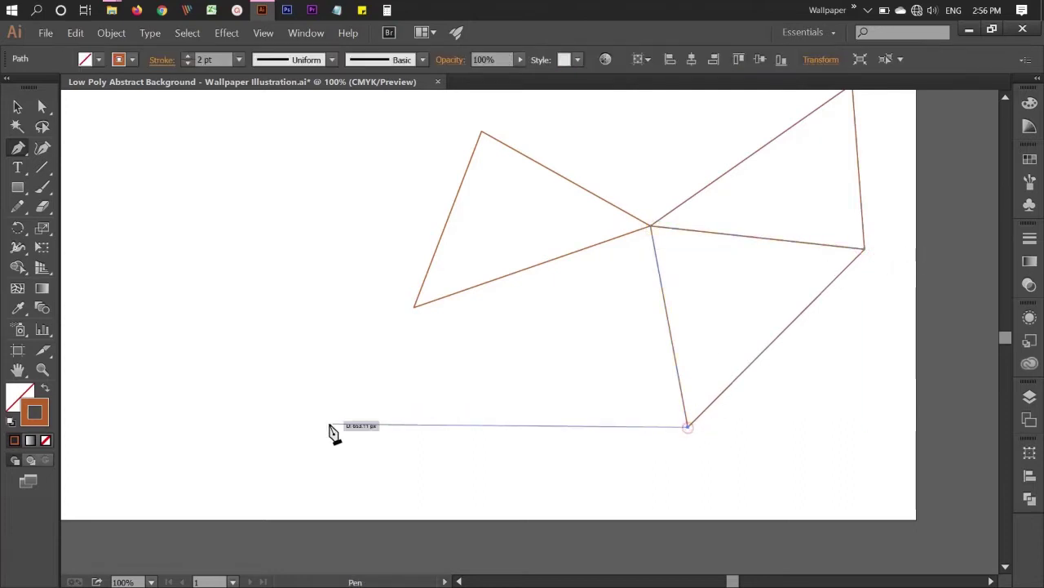
left_click(451, 482)
left_click(506, 397)
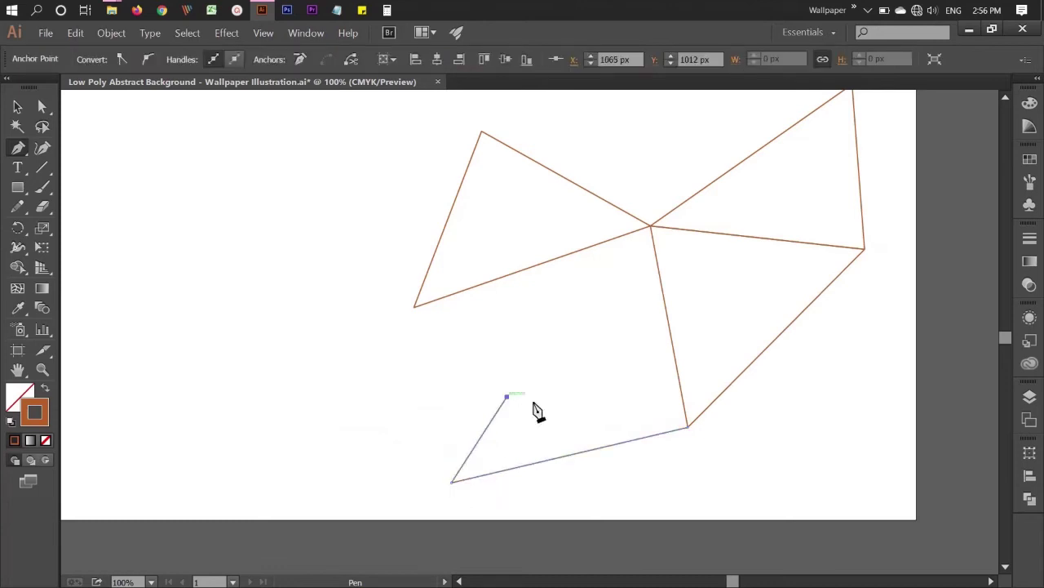
Close the fourth triangle and add a triangle linking a new left corner to the bottom corner
left_click(688, 426)
left_click(688, 425)
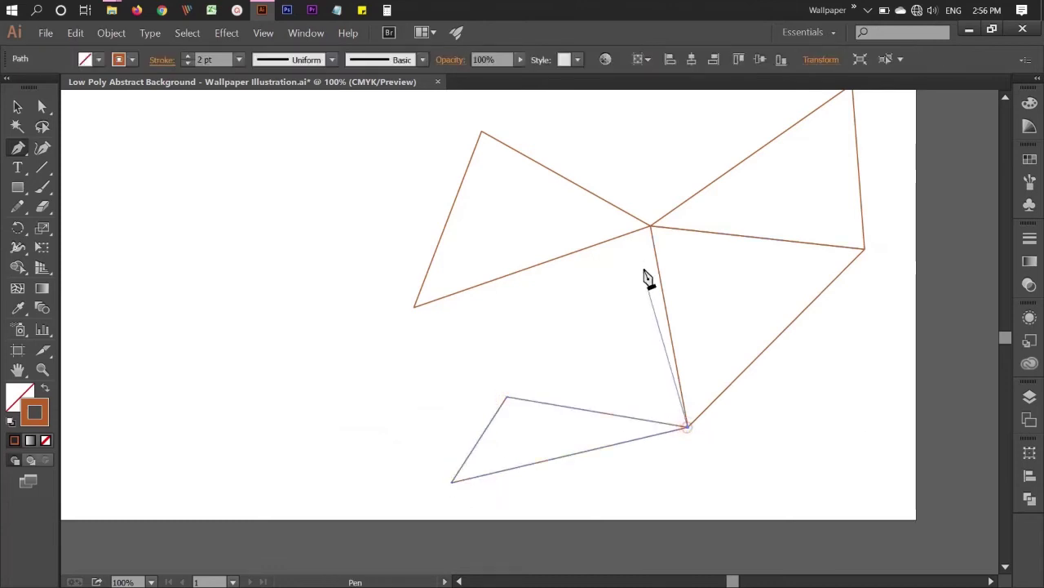
left_click(650, 227)
left_click(556, 323)
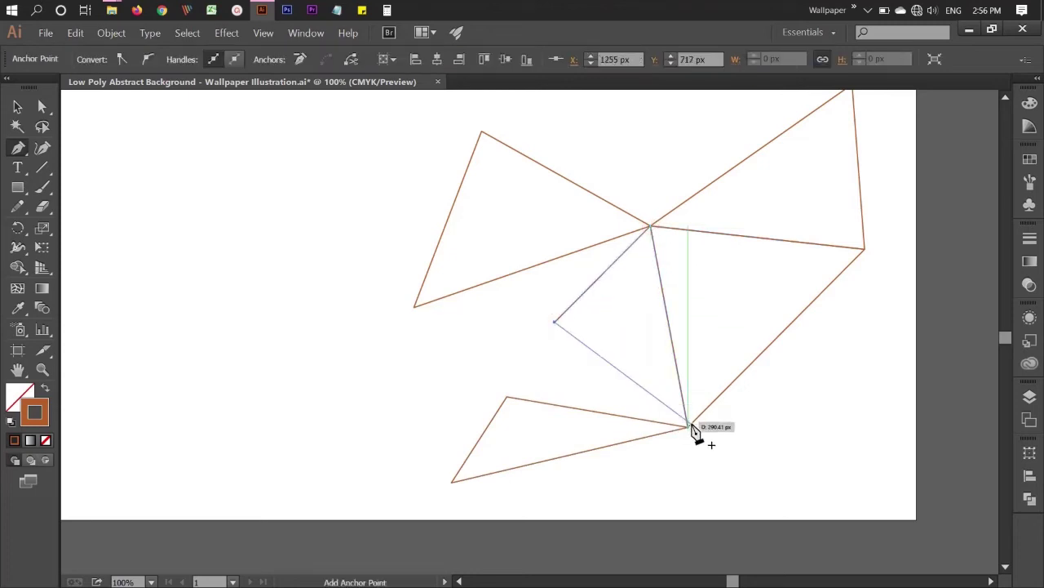
key("ctrl+z")
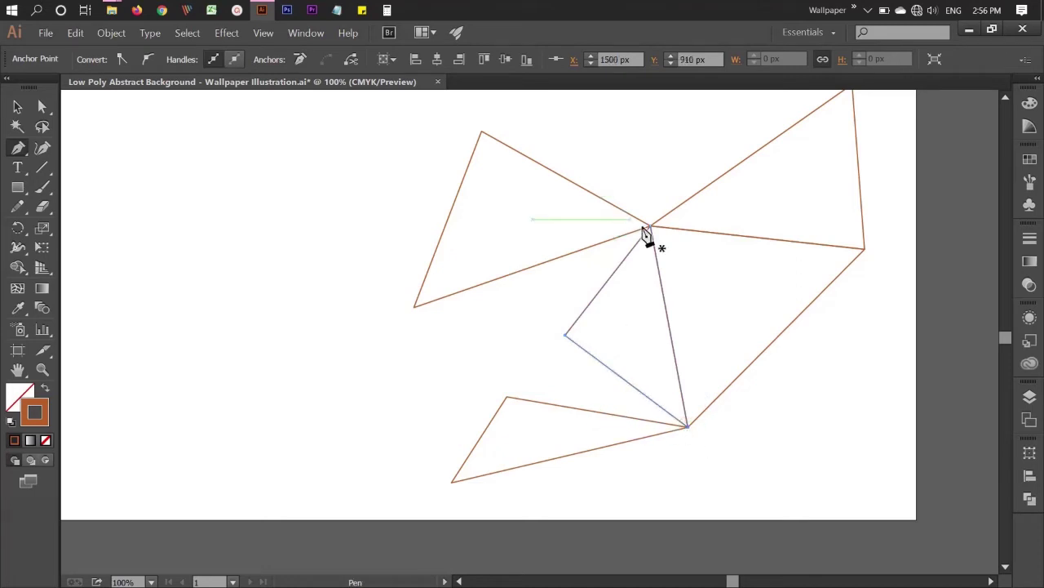
left_click(688, 426)
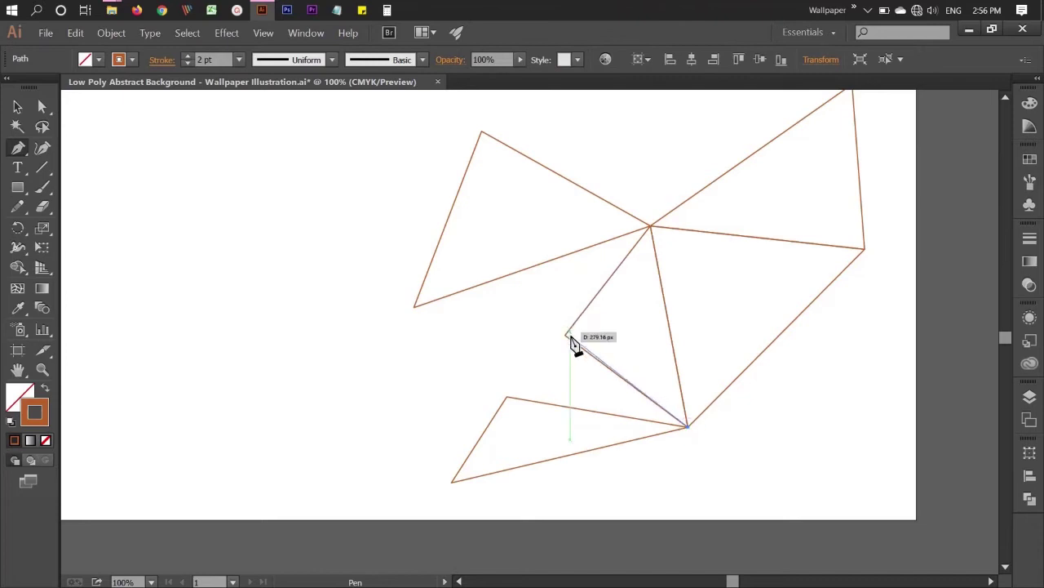
left_click(565, 335)
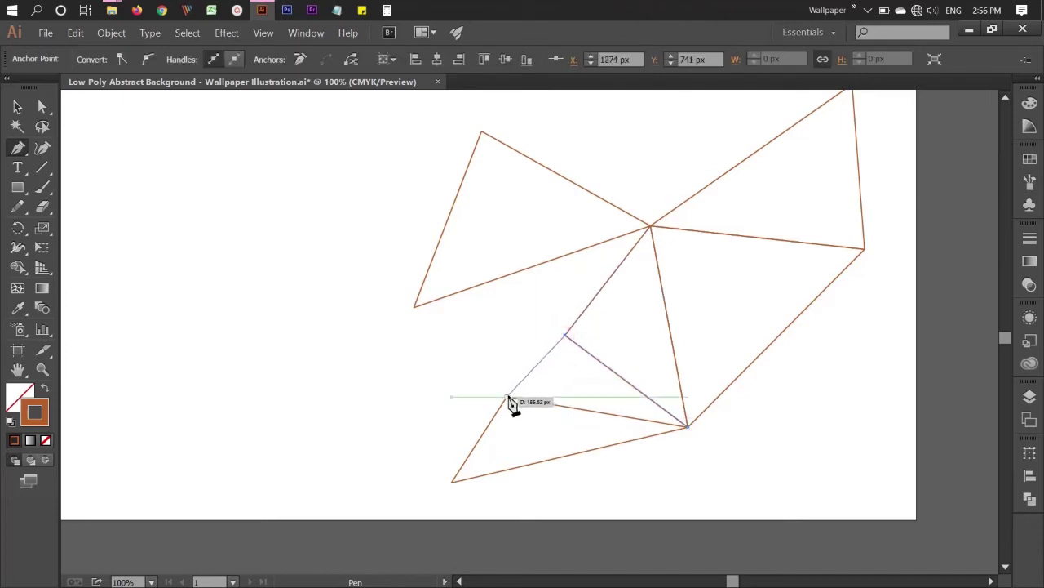
left_click(507, 397)
left_click(688, 426)
left_click(565, 335)
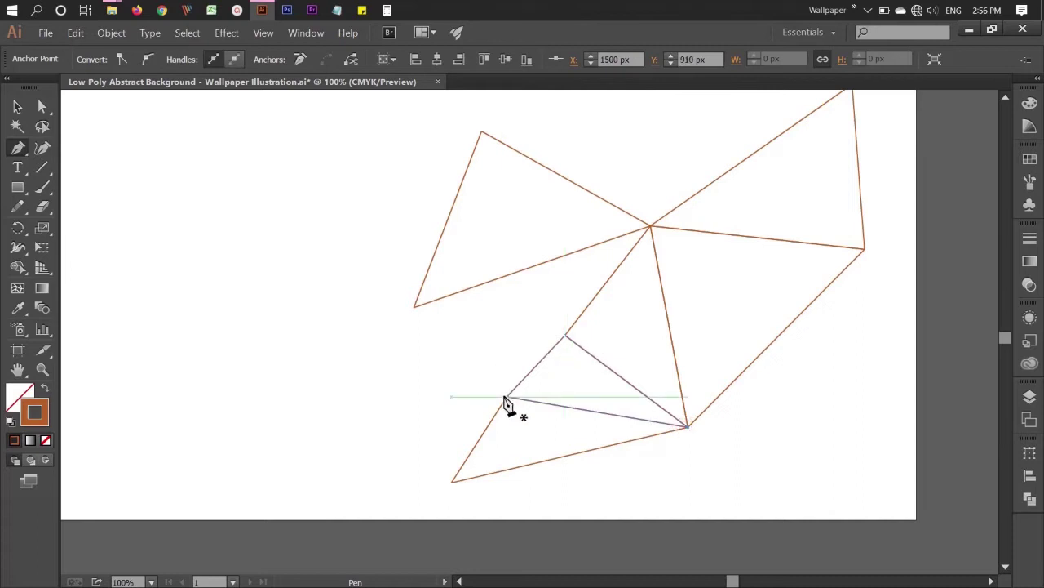
Add two triangles from the first triangle's left corner to the central and lower vertices
left_click(415, 308)
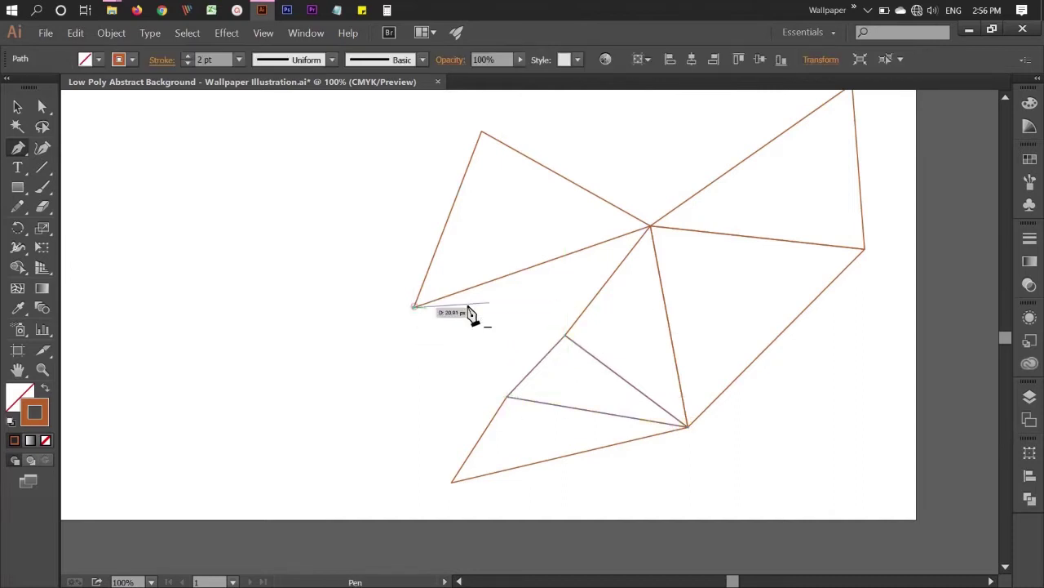
left_click(650, 227)
left_click(565, 334)
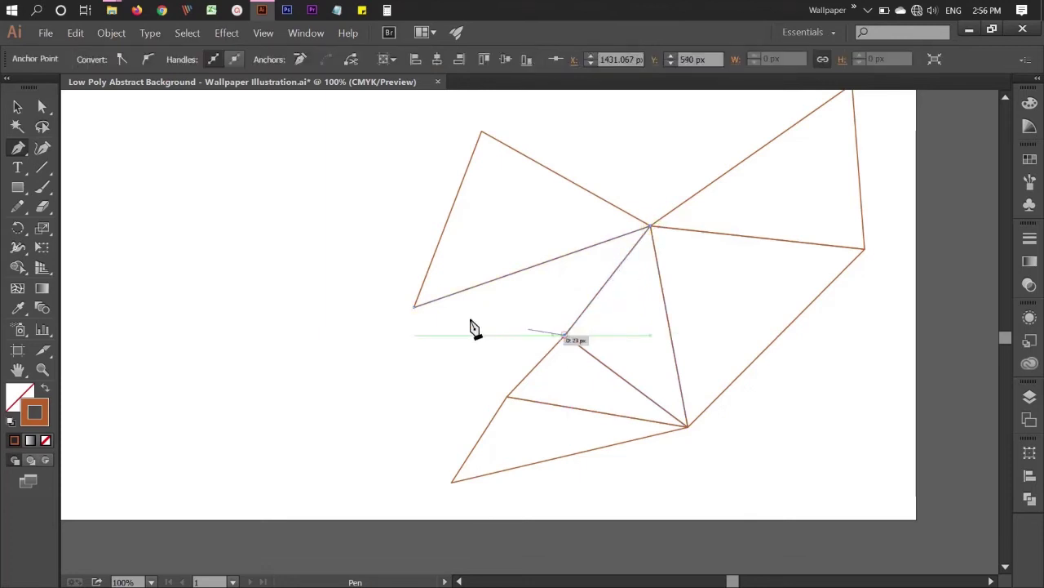
left_click(415, 307)
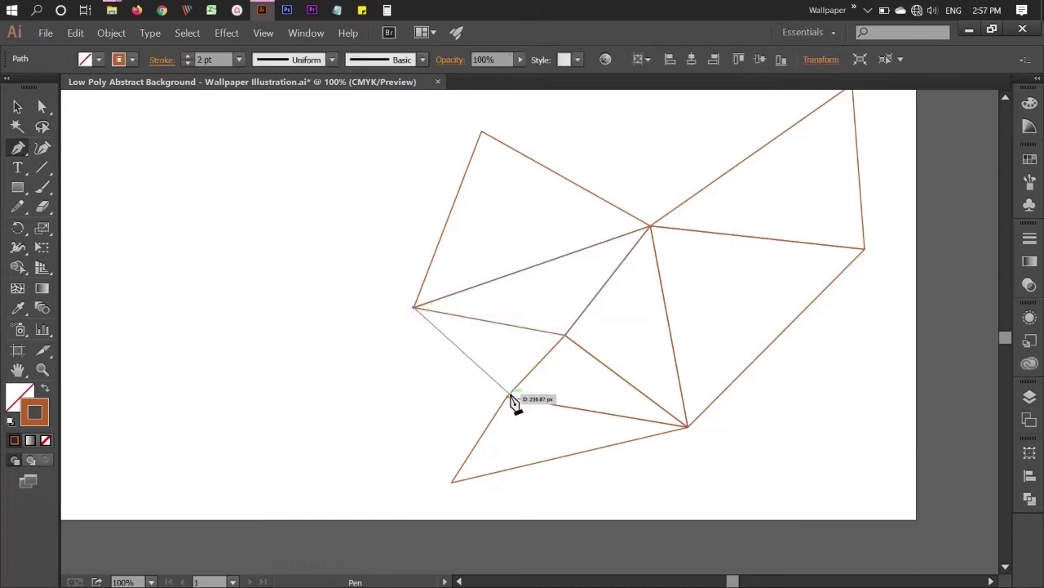
left_click(506, 397)
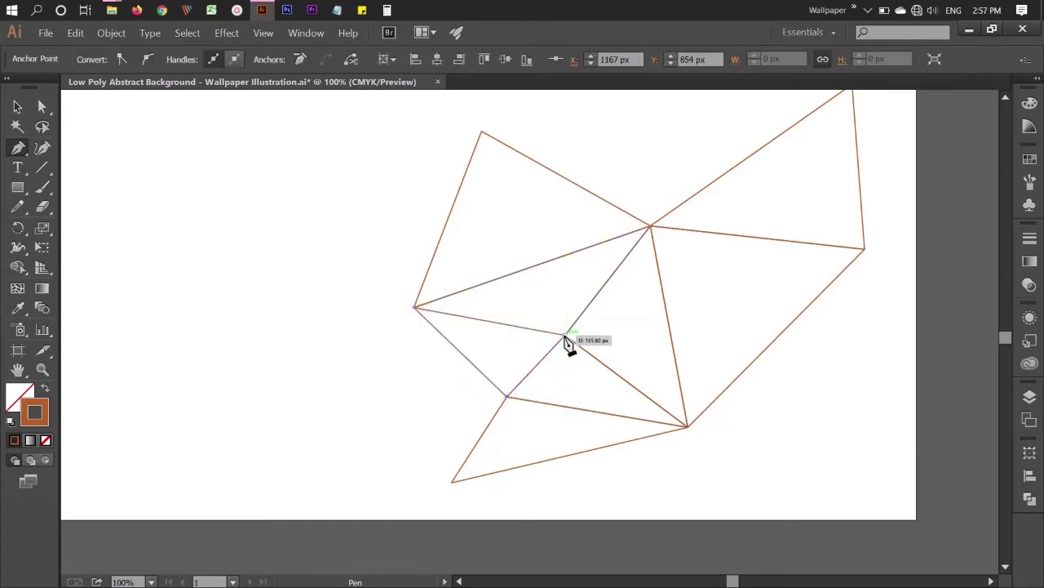
left_click(565, 335)
Draw triangles extending the mesh out to the artboard's right edge
left_click(416, 309)
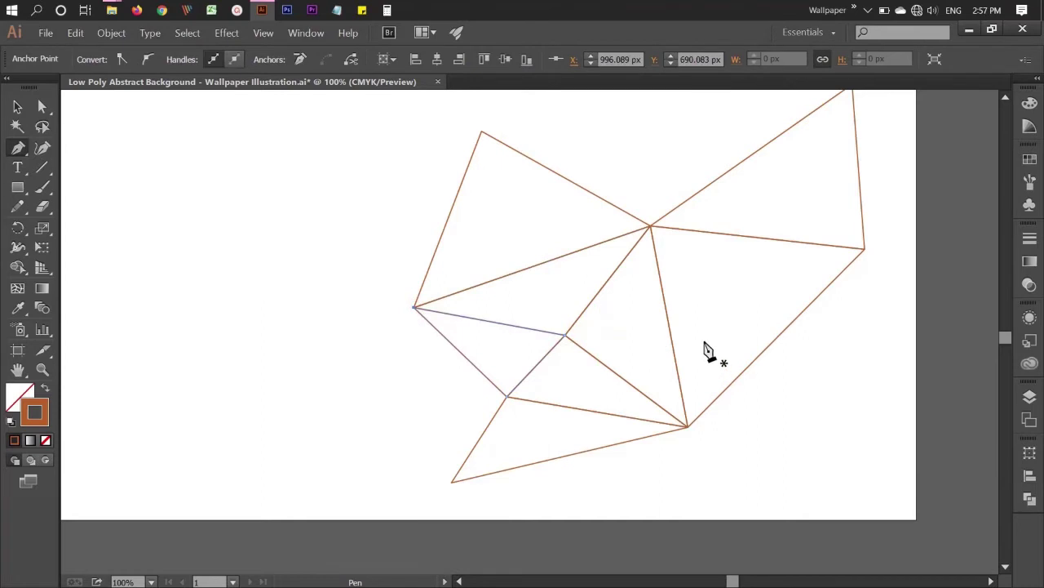
scroll(702, 356, "down", 2)
left_click(687, 349)
left_click(816, 426)
scroll(832, 319, "up", 3)
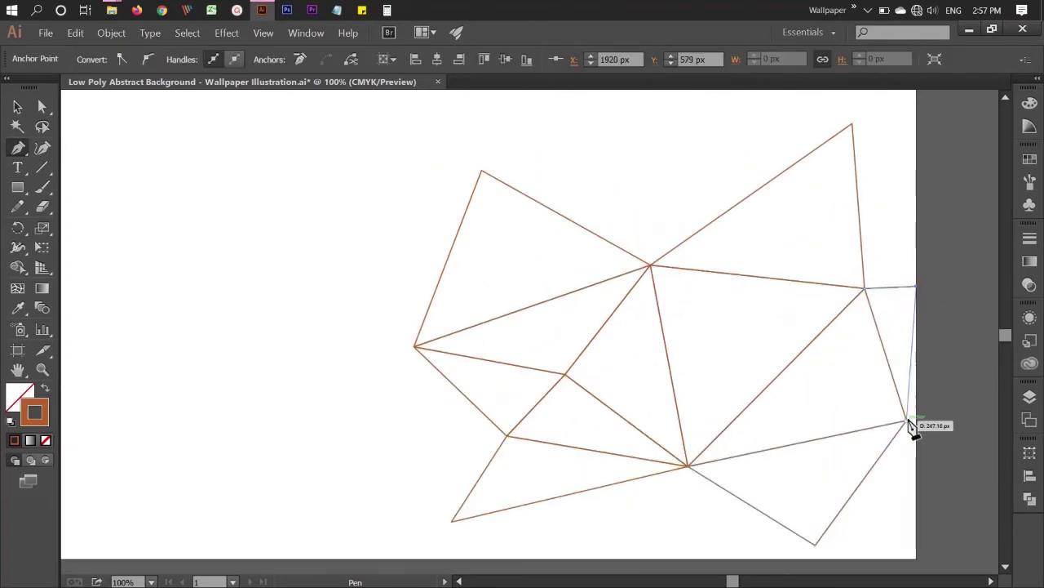
left_click(907, 419)
scroll(914, 359, "down", 3)
left_click(908, 304)
scroll(906, 408, "down", 2)
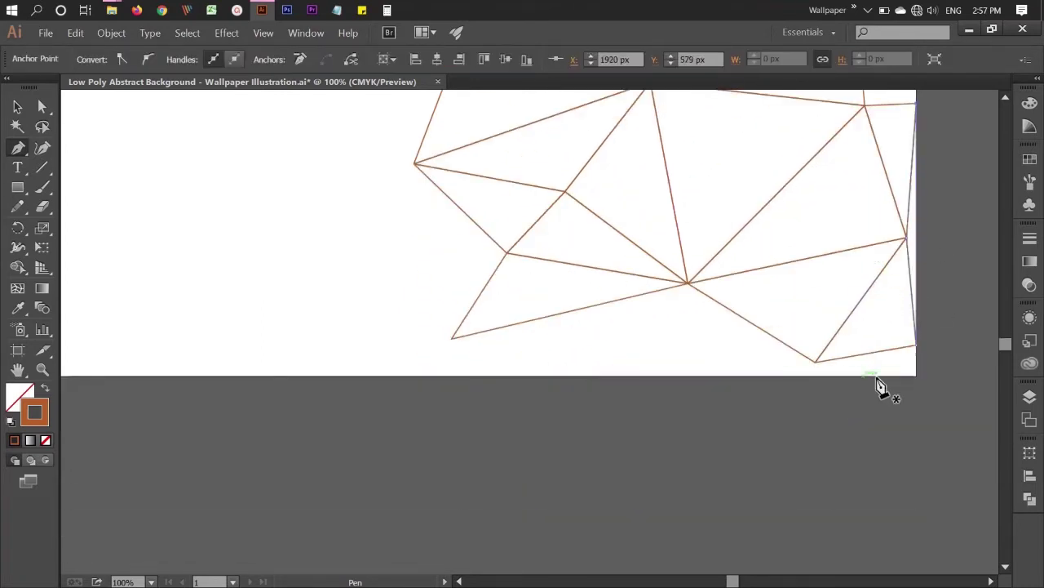
left_click(451, 337)
Switch to Outline view and add triangles reaching the bottom and upper-right artboard edges
key("ctrl+y")
key("ctrl+y")
scroll(457, 318, "up", 2)
scroll(456, 318, "left", 2)
left_click(435, 320)
left_click(498, 233)
left_click(535, 406)
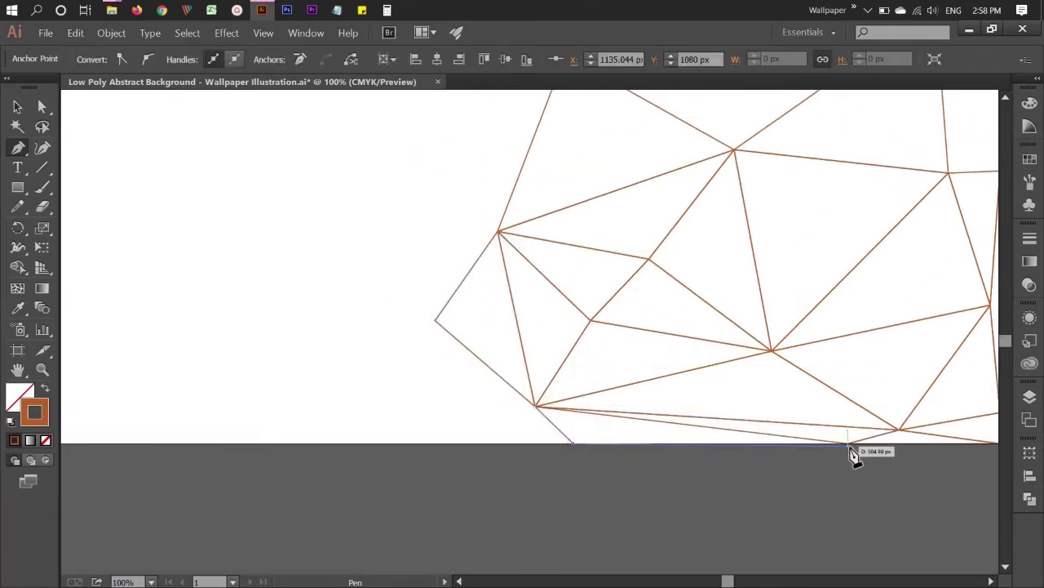
key("ctrl+minus")
left_click(739, 190)
left_click(759, 335)
left_click_drag(699, 249, 518, 282)
left_click(756, 381)
key("ctrl+plus")
key("ctrl+plus")
Add a triangle running from the lower vertex up to the artboard's top edge
left_click(487, 136)
left_click(622, 364)
left_click(485, 139)
left_click(408, 303)
left_click(623, 366)
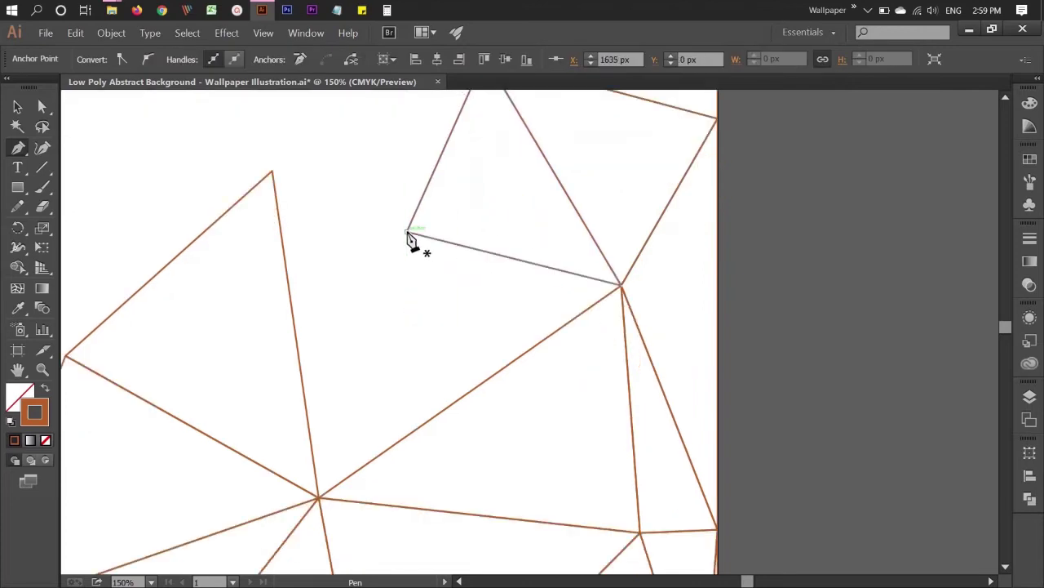
scroll(424, 179, "up", 1)
Add triangles from the top edge down to the bottom vertex and the right vertex
left_click(302, 145)
left_click(408, 303)
scroll(414, 268, "down", 2)
left_click(318, 522)
scroll(574, 314, "left", 5)
scroll(574, 314, "up", 1)
left_click(524, 130)
left_click(494, 246)
left_click(625, 304)
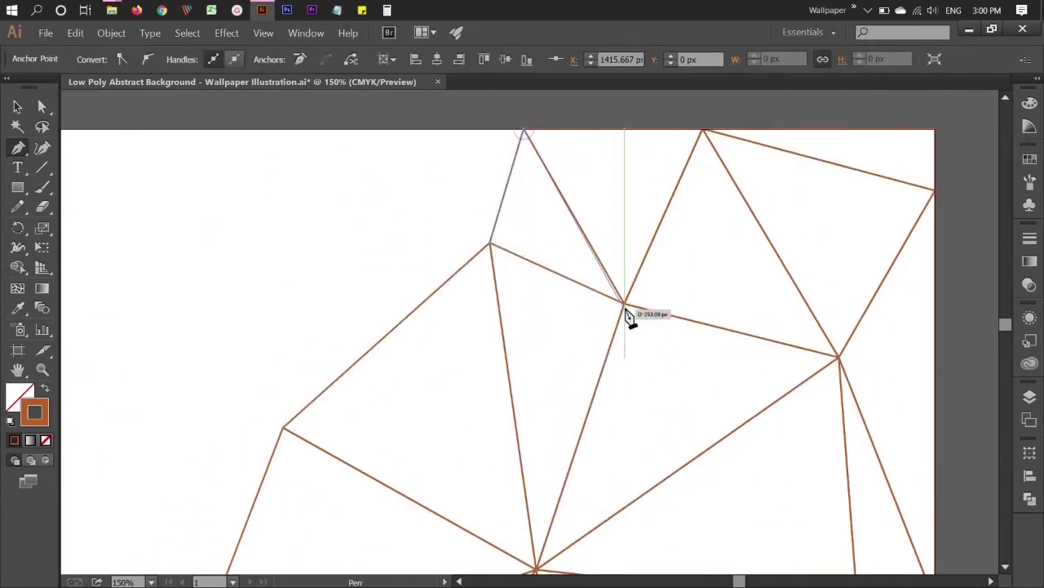
scroll(490, 282, "down", 1)
scroll(527, 315, "up", 3)
scroll(490, 329, "left", 3)
Draw triangles in the artboard's top-left corner joined to a new interior anchor
left_click(188, 217)
left_click(280, 291)
left_click(495, 216)
left_click(519, 419)
scroll(519, 392, "down", 2)
left_click(280, 212)
left_click(275, 529)
left_click(280, 212)
left_click(187, 421)
Add triangles along the left edge connecting to the top and lower vertices
left_click(274, 516)
scroll(275, 524, "down", 4)
left_click(273, 320)
left_click(423, 480)
left_click(518, 130)
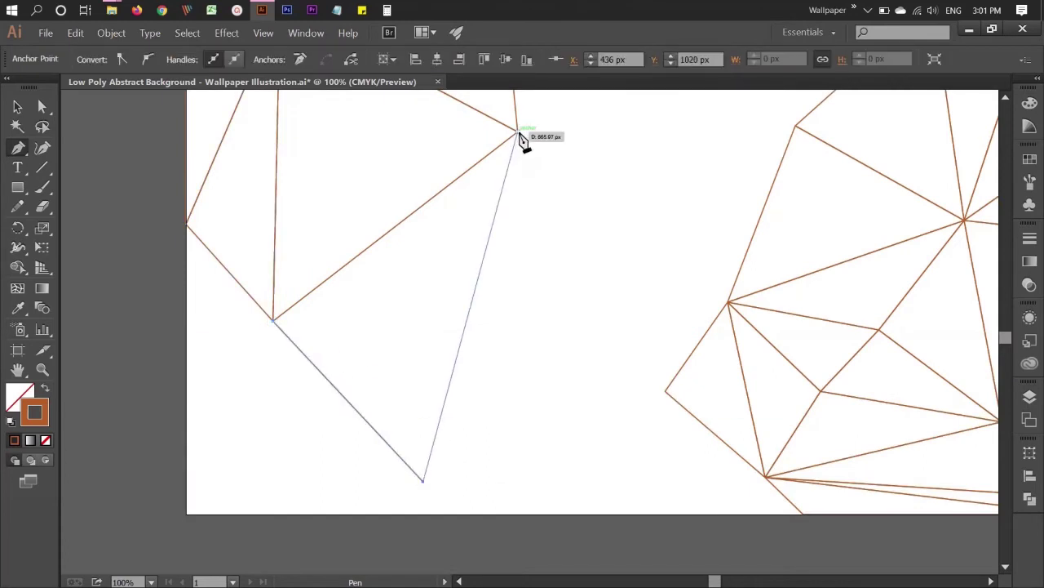
left_click(273, 320)
left_click(209, 443)
left_click(188, 224)
left_click(209, 443)
Fill the bottom-left corner with triangles, closing the path back at the top vertex
scroll(244, 342, "down", 2)
left_click(423, 375)
left_click(188, 408)
left_click(188, 408)
left_click(423, 375)
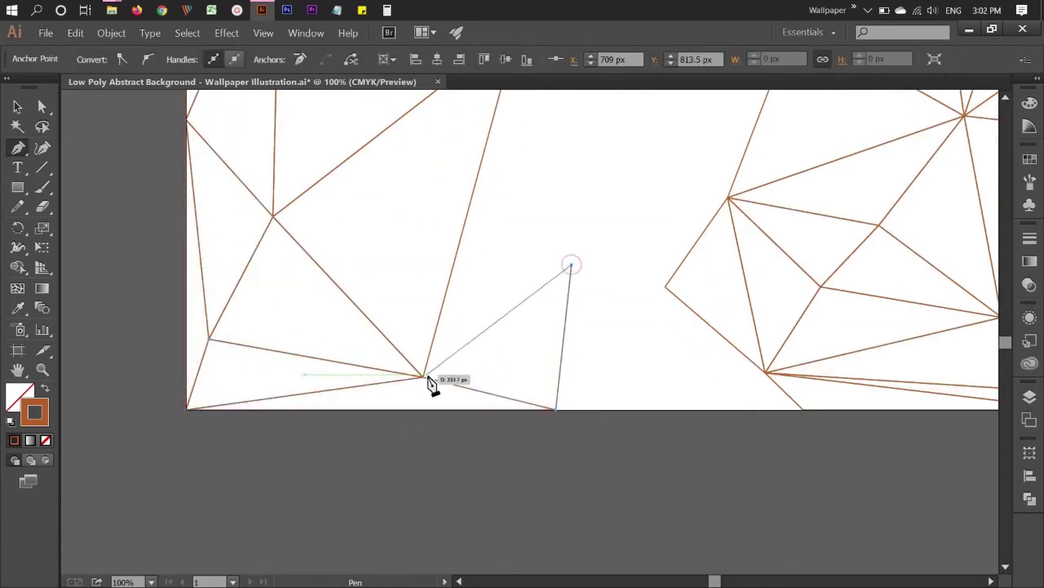
left_click(570, 264)
scroll(536, 156, "up", 2)
left_click(518, 91)
scroll(602, 338, "up", 1)
scroll(601, 384, "up", 3)
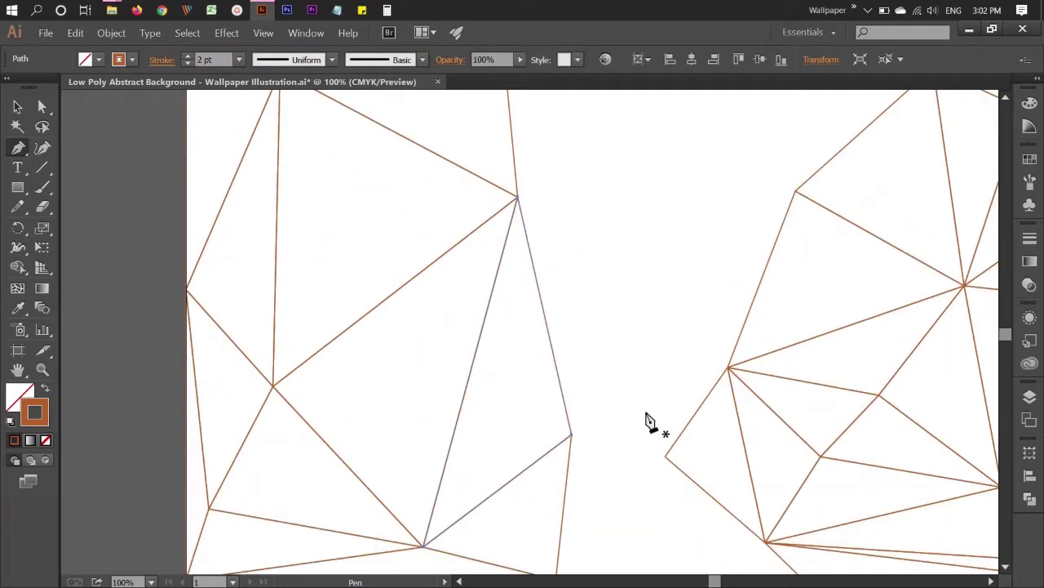
Draw closed triangles linking the upper-right and lower-right vertices beside the gap
scroll(648, 419, "up", 1)
left_click(655, 299)
left_click(644, 400)
scroll(636, 404, "down", 1)
left_click(518, 262)
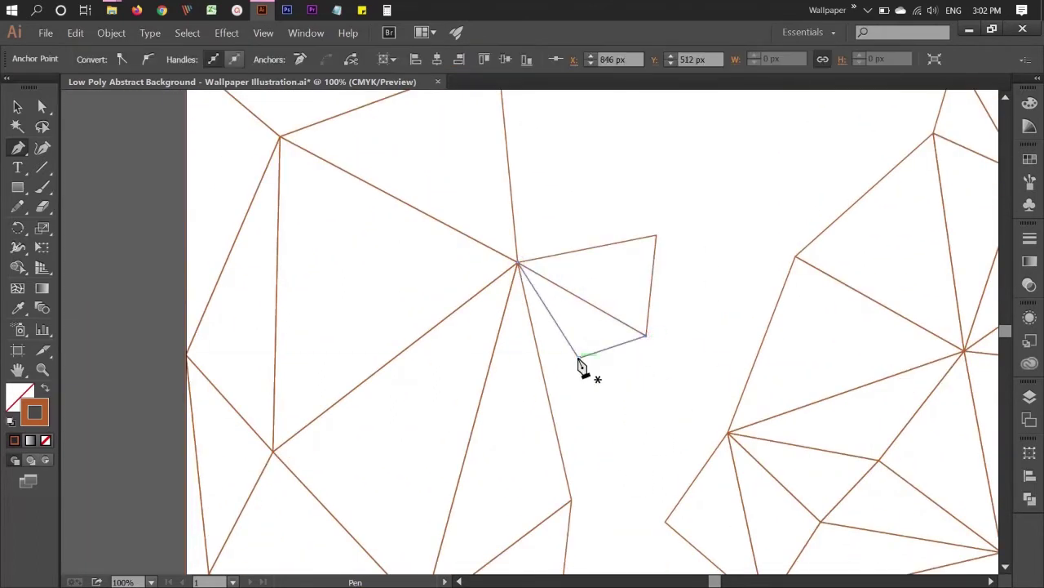
left_click(658, 441)
scroll(653, 346, "down", 2)
left_click(583, 354)
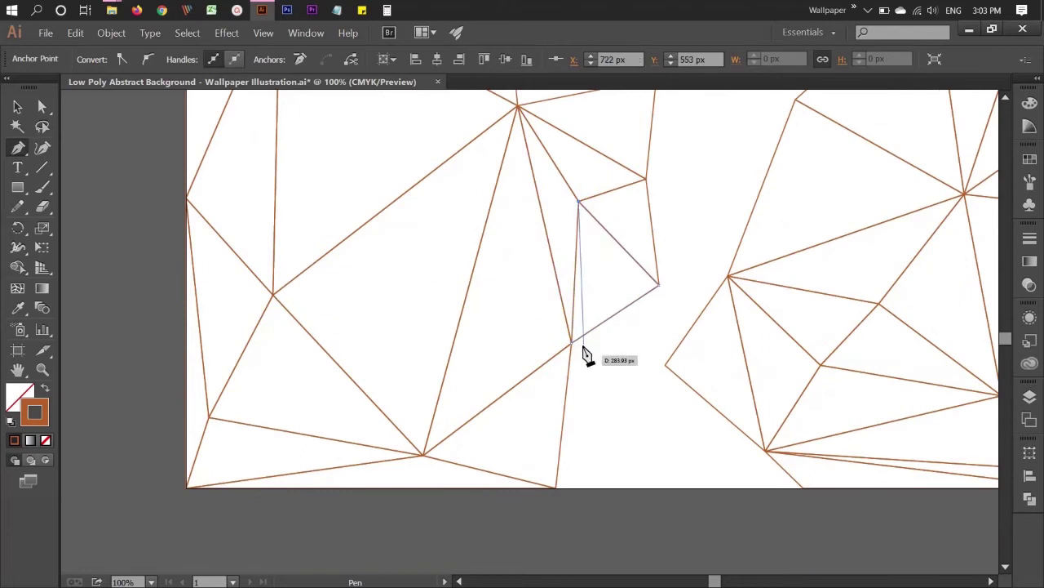
scroll(582, 354, "up", 3)
Draw connecting paths from the lower vertex across to the top and upper-right vertices
left_click(518, 380)
left_click(666, 263)
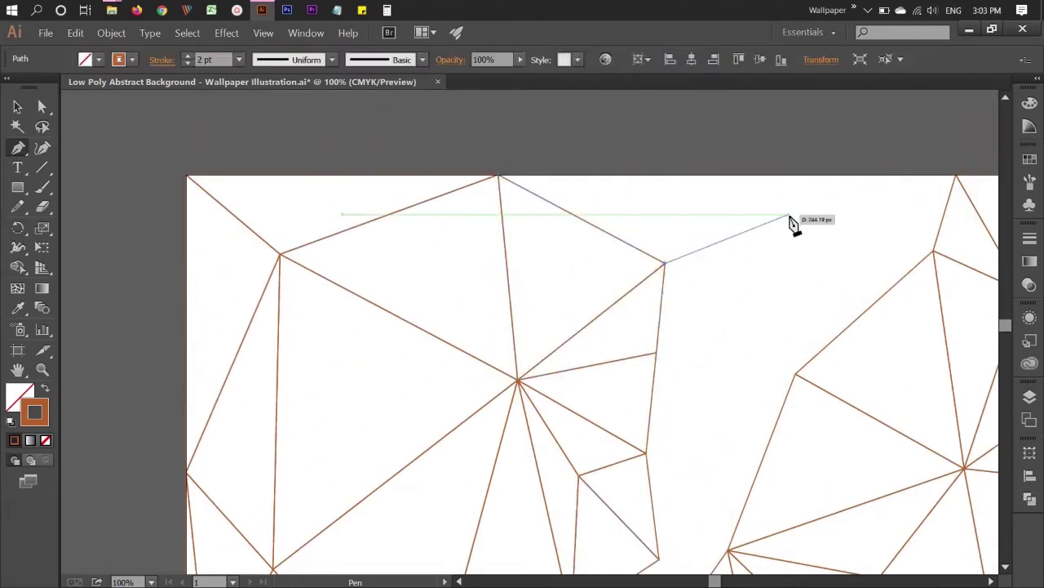
left_click(788, 213)
left_click(499, 175)
left_click(555, 270, "ctrl")
left_click(837, 174)
left_click(789, 214)
Add triangles joining the lower middle vertex to the left-side vertices
left_click_drag(936, 249, 572, 319)
left_click(612, 351)
scroll(611, 350, "down", 3)
left_click(475, 363)
left_click(469, 205)
left_click(344, 253)
left_click(336, 343)
left_click(475, 364)
scroll(329, 323, "down", 3)
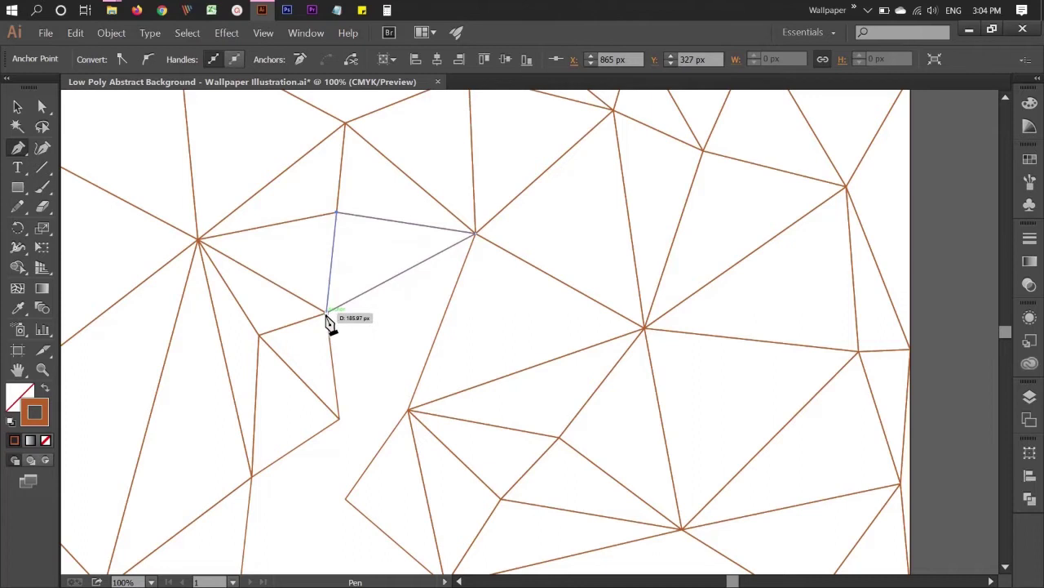
Close a triangle between the lower-left vertex and a new corner below it
left_click(326, 313)
left_click(407, 404)
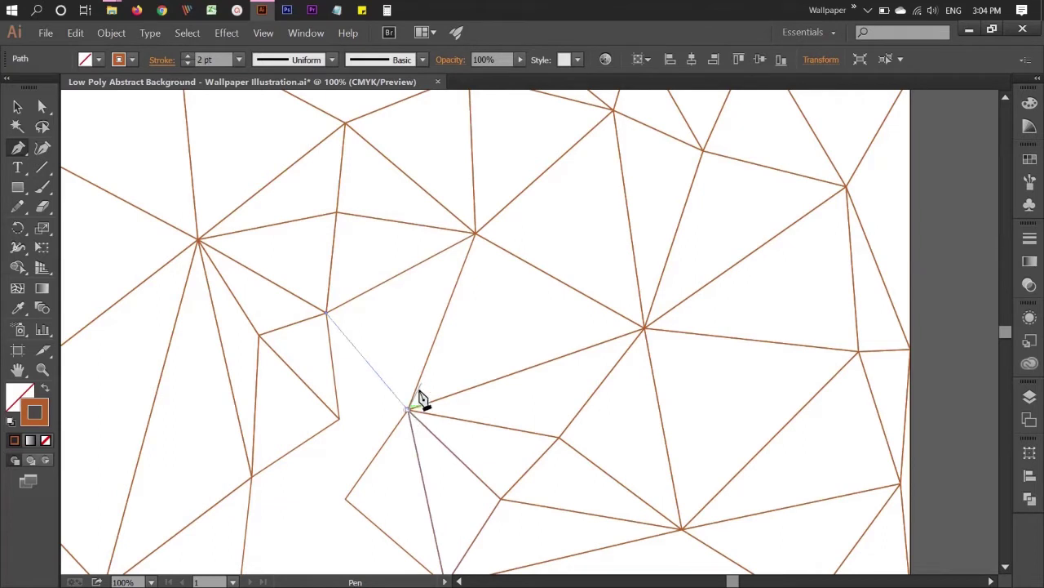
left_click(409, 408)
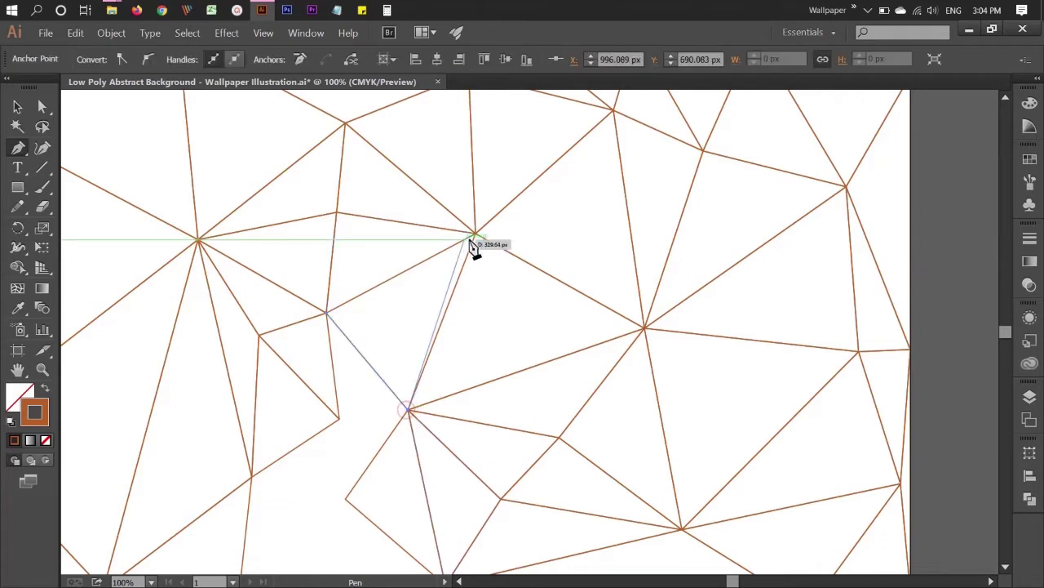
left_click(328, 313)
scroll(408, 380, "down", 3)
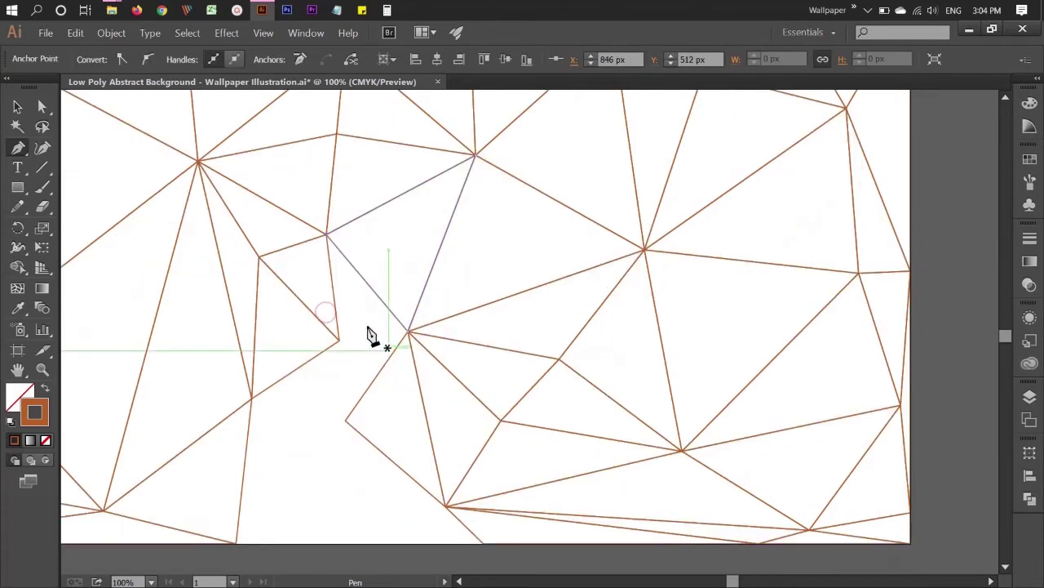
Close one more triangle from the upper-left vertex down to the lower anchors
left_click(327, 235)
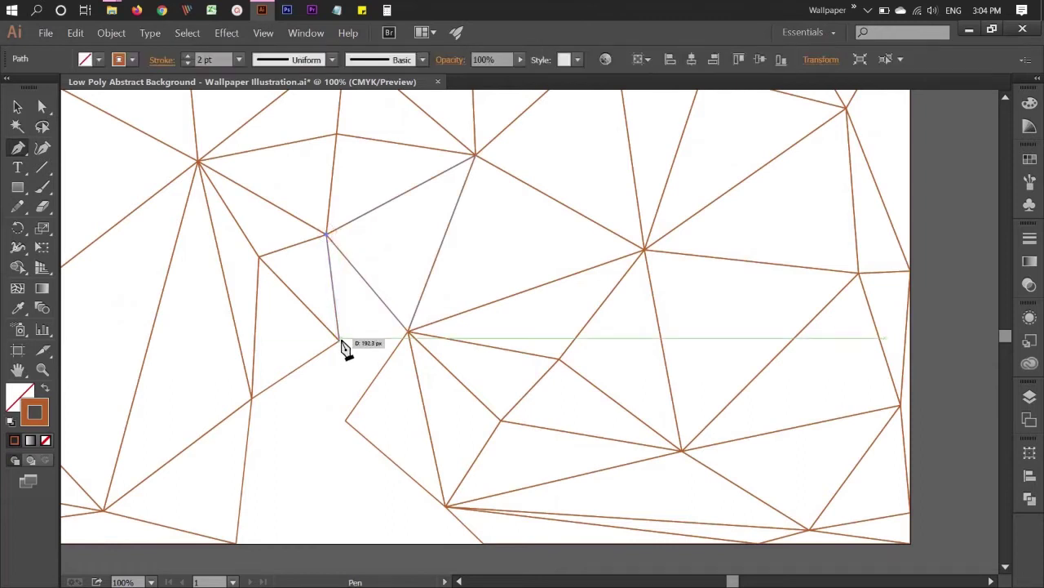
left_click(338, 338)
left_click(409, 335)
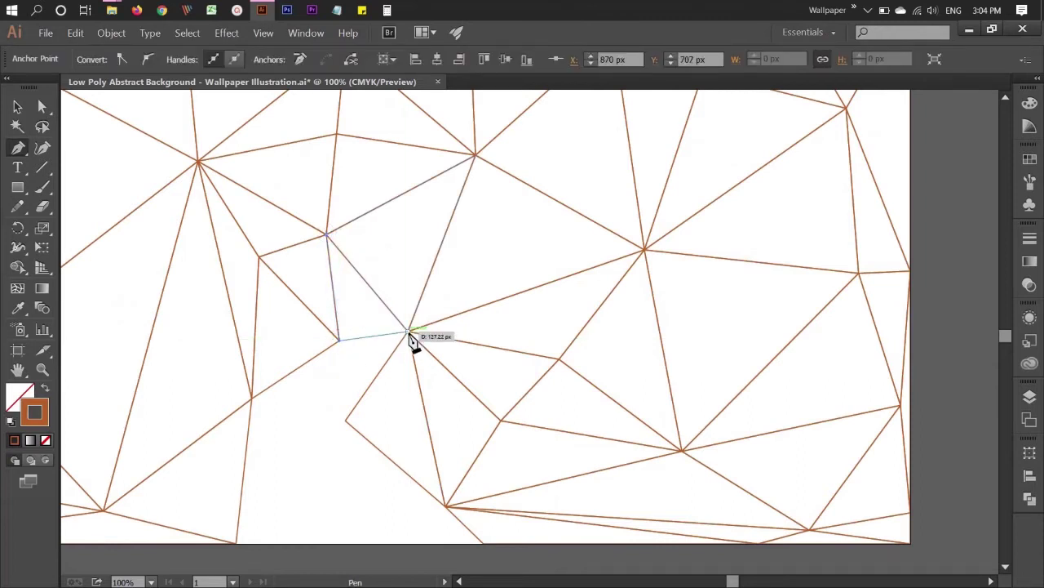
left_click(327, 235)
scroll(396, 367, "down", 2)
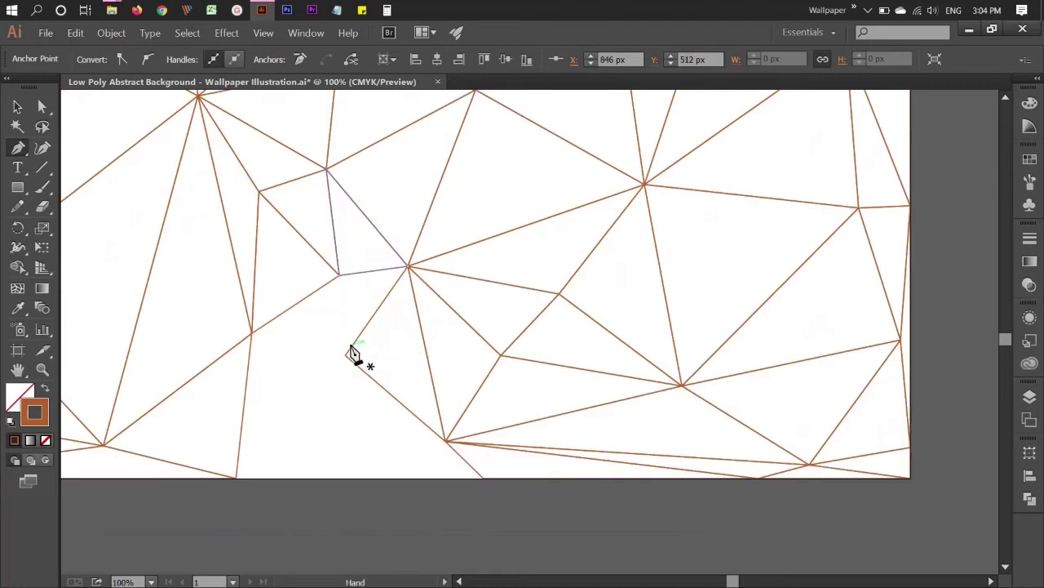
Close a triangle in the mesh's lower-left area between three vertices
left_click_drag(350, 354, 452, 354)
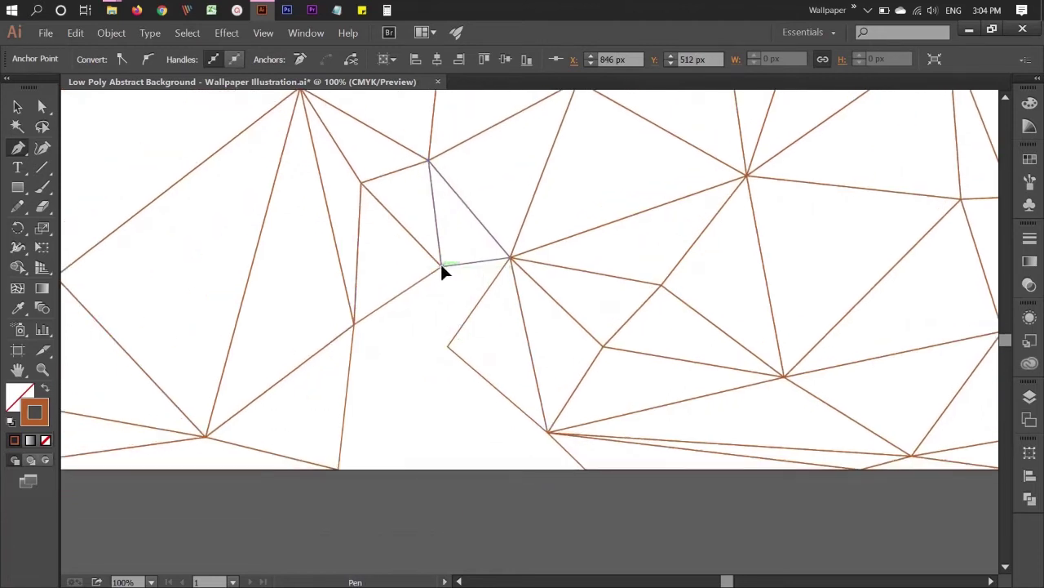
left_click(441, 266)
left_click(448, 346)
left_click(509, 261)
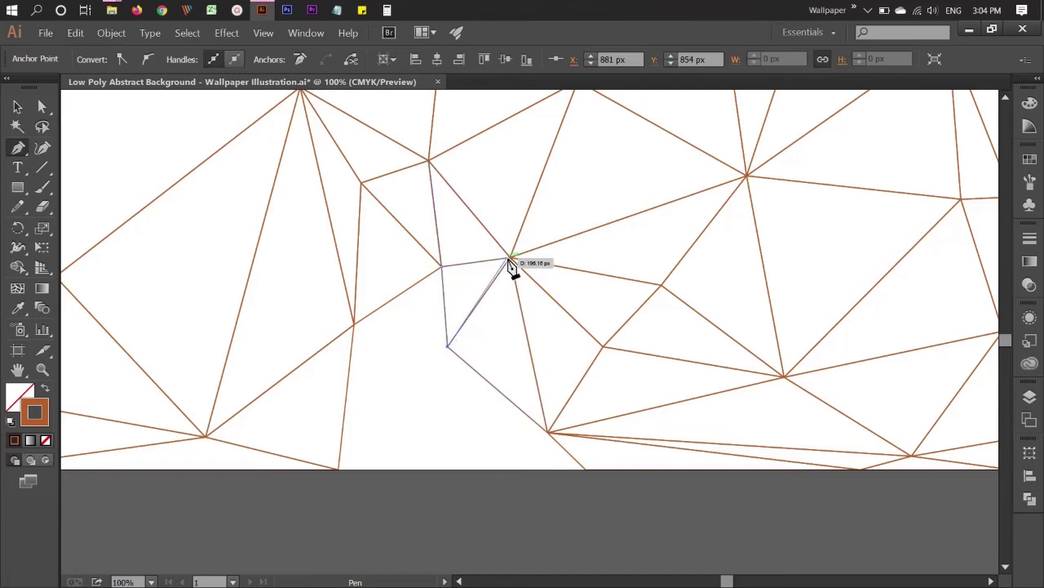
left_click(441, 266)
scroll(432, 362, "down", 2)
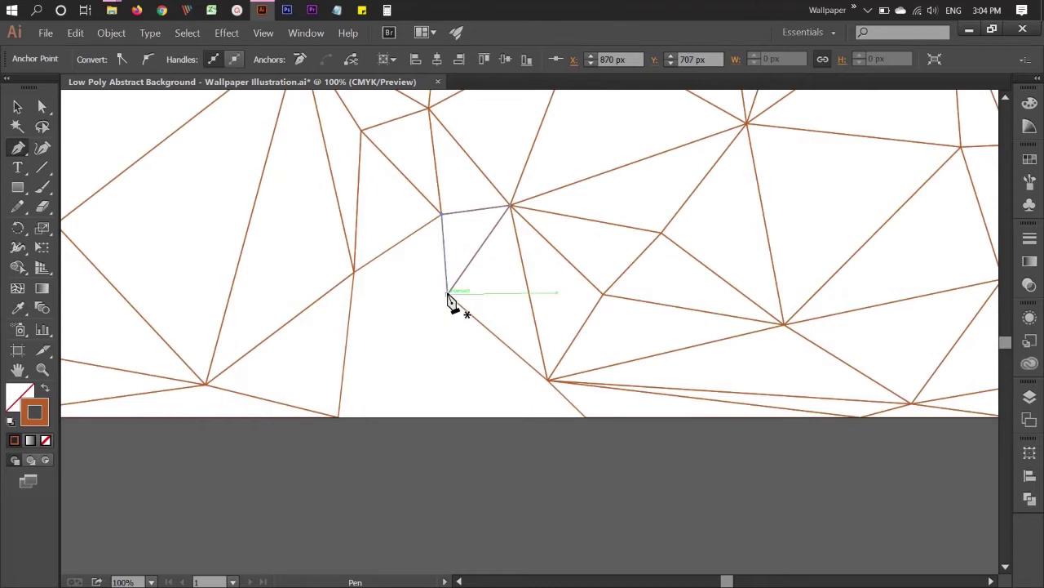
Draw triangles from the interior vertex down to the bottom edge and the left vertex
left_click(447, 293)
left_click(338, 416)
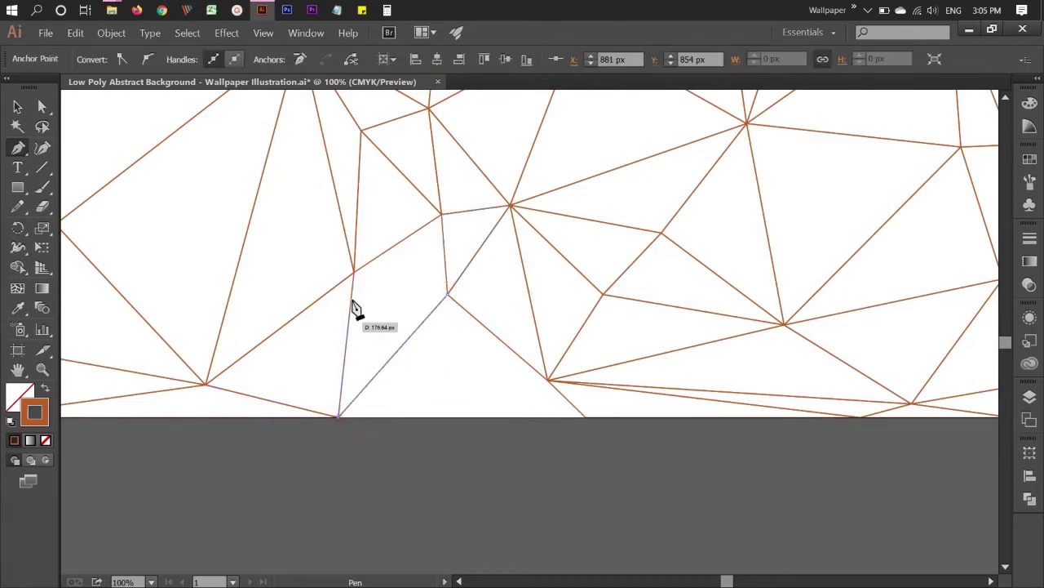
left_click(441, 215)
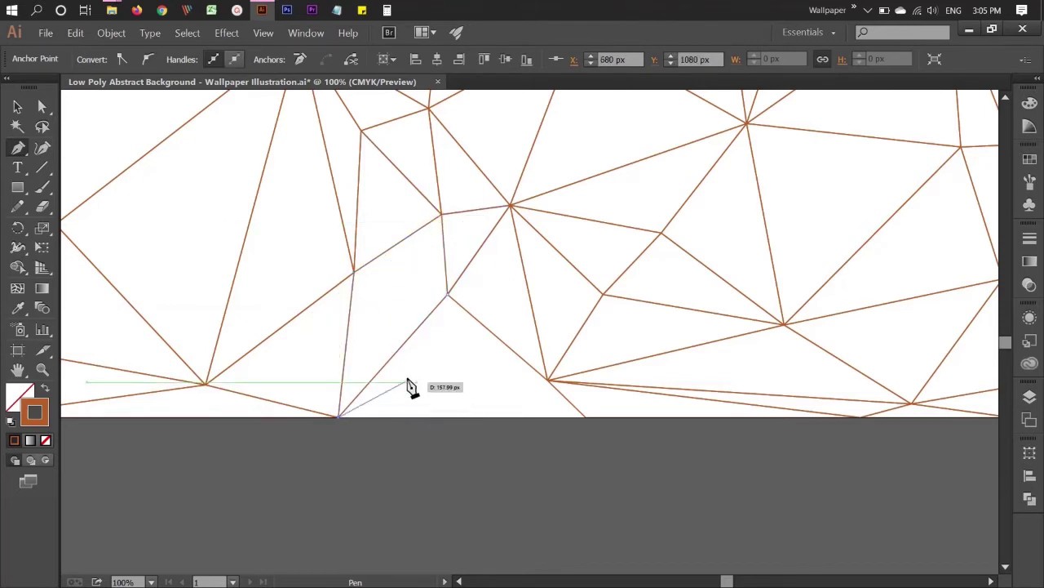
left_click(355, 273)
left_click(441, 216)
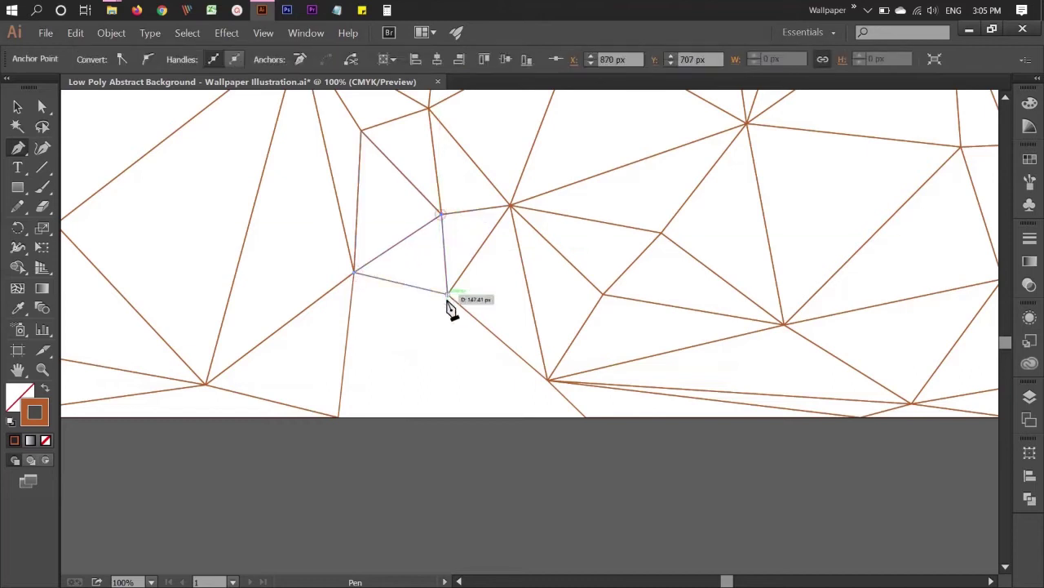
left_click(447, 294)
left_click(447, 294)
left_click(339, 415)
left_click(354, 272)
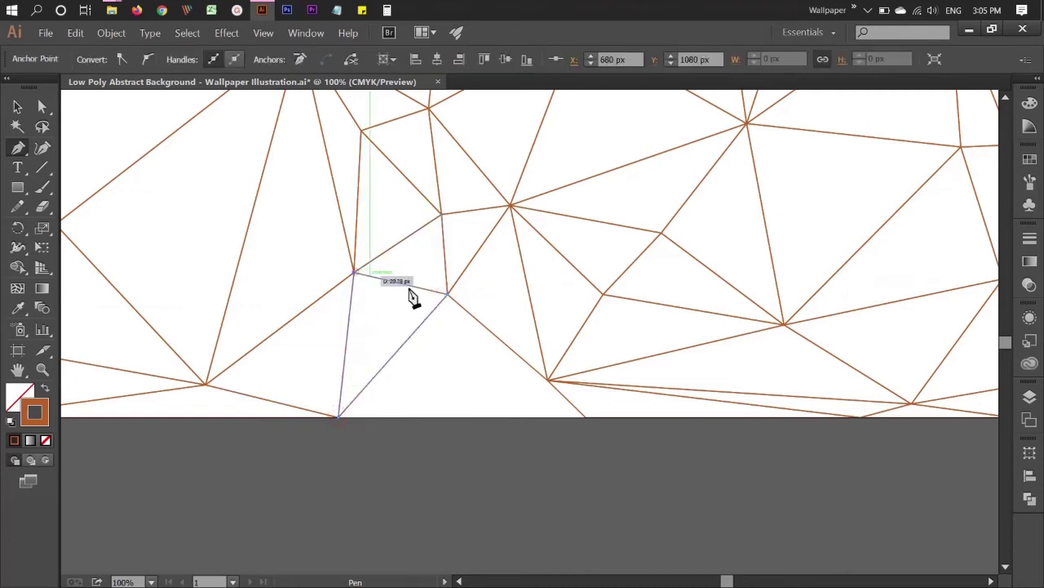
left_click(448, 293)
Fill the bottom gap with triangles joined to the inner corner and neighbouring vertex
left_click(447, 293)
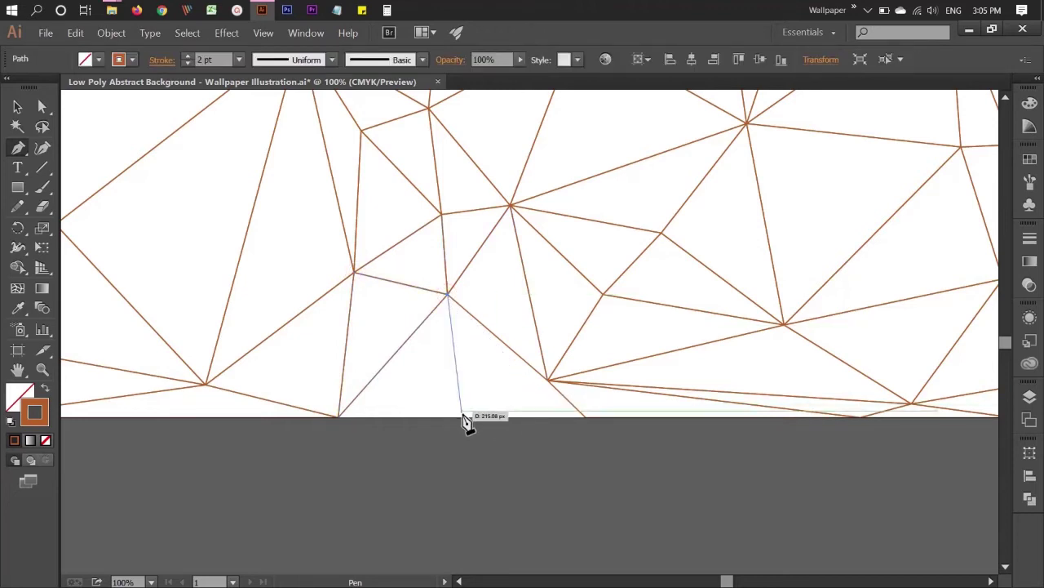
left_click(455, 372)
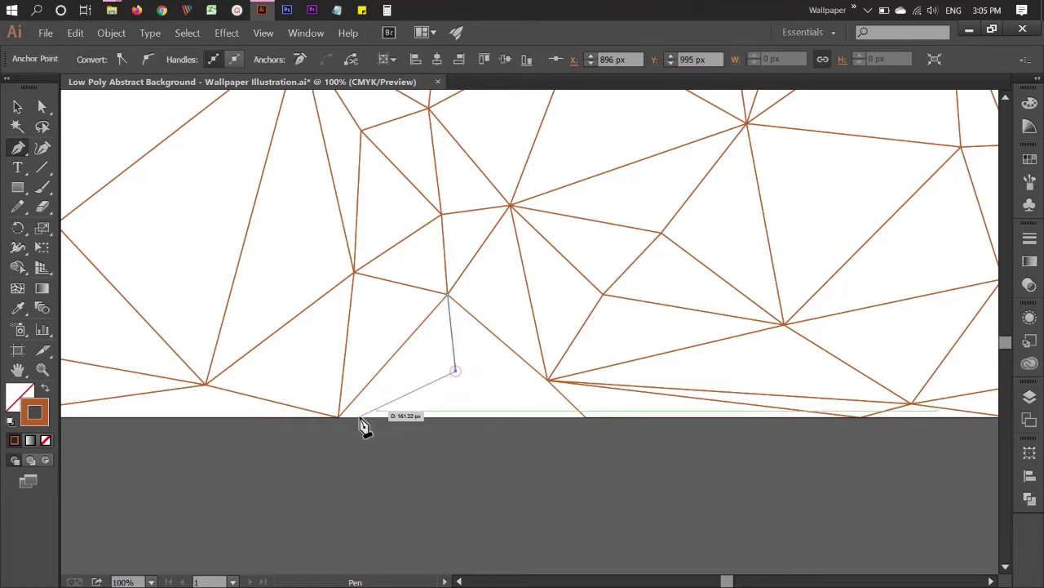
left_click(339, 416)
left_click(447, 294)
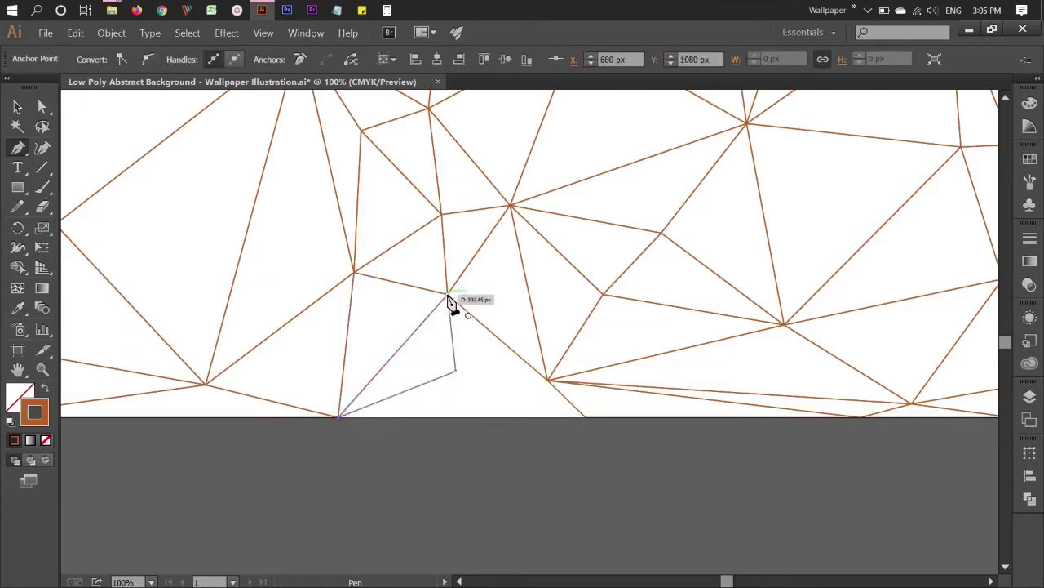
left_click(455, 372)
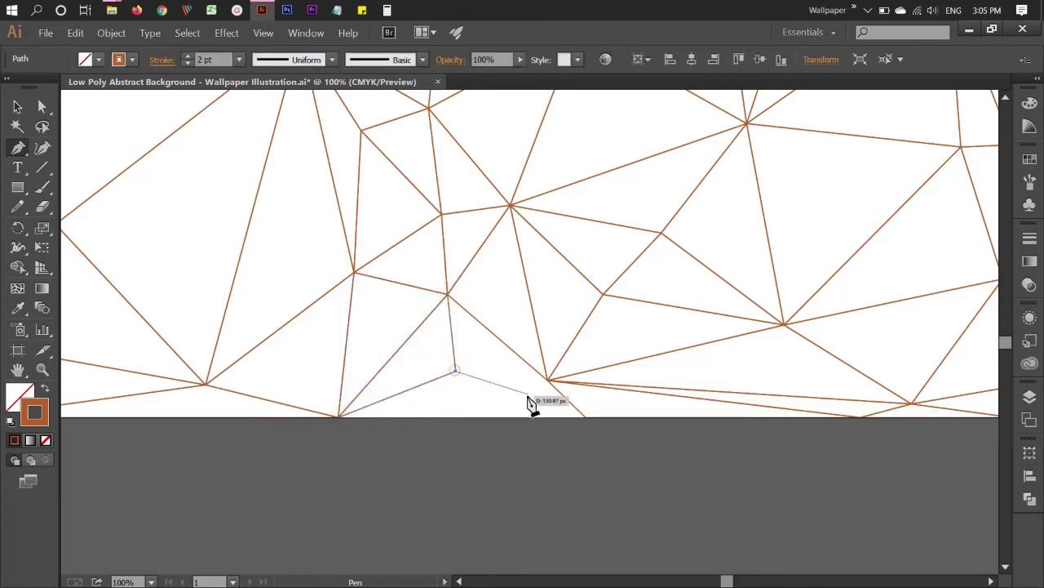
left_click(548, 379)
left_click(447, 293)
left_click(455, 372)
Close the remaining gaps with triangles resting on the artboard's bottom edge
left_click(456, 372)
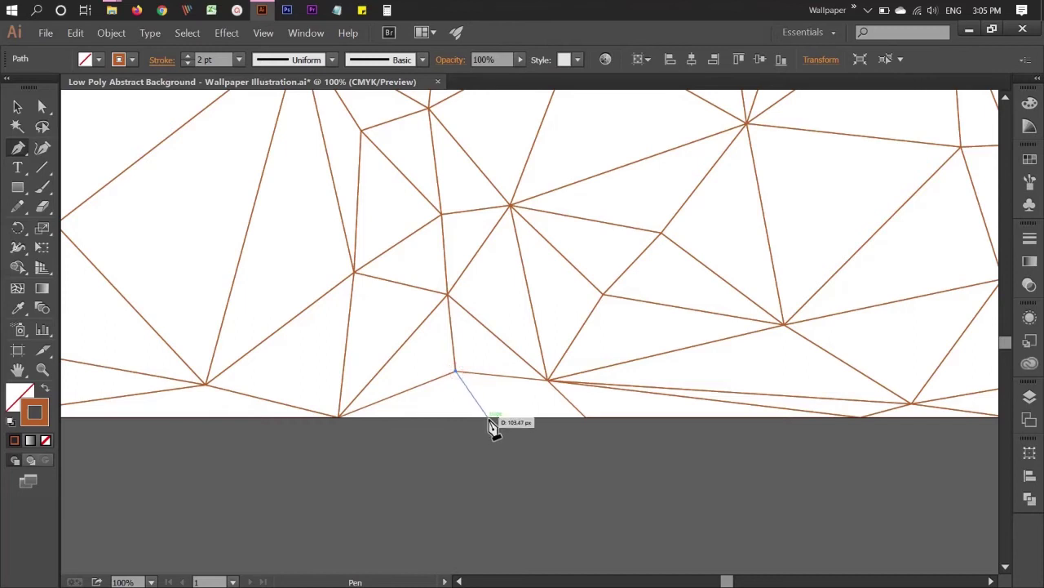
left_click(499, 418)
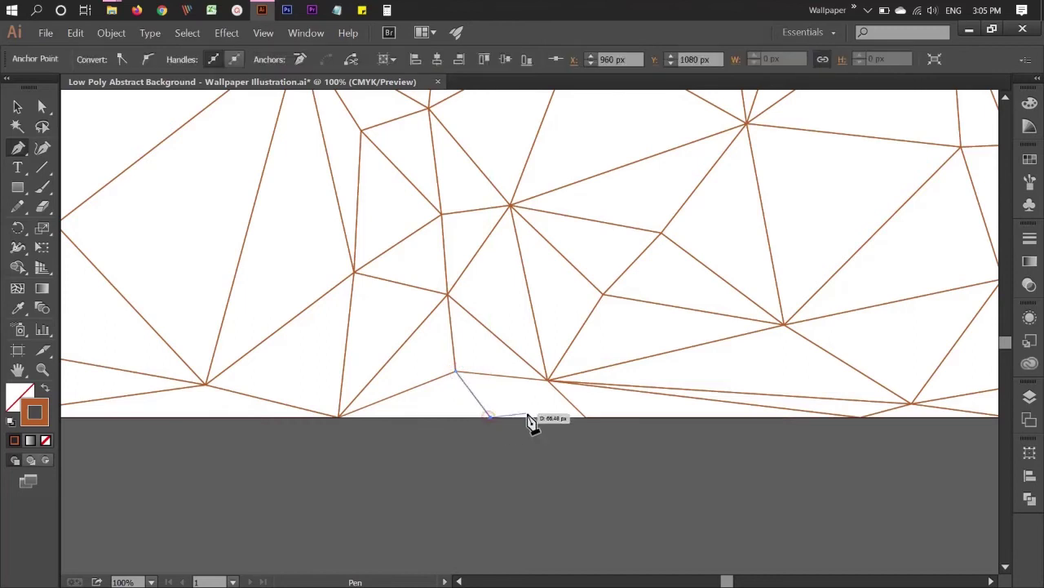
left_click(584, 416)
left_click(547, 379)
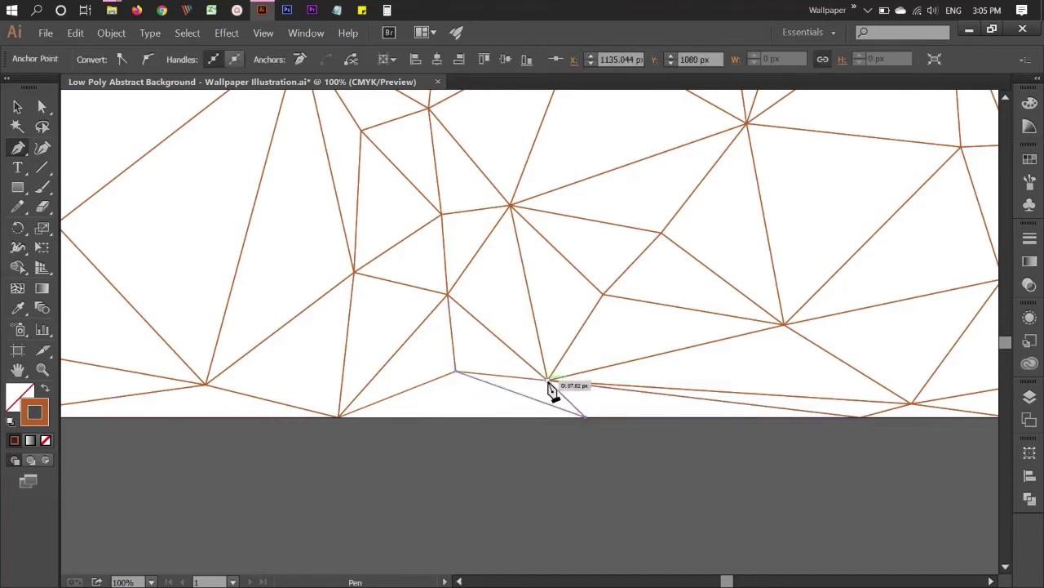
left_click(456, 372)
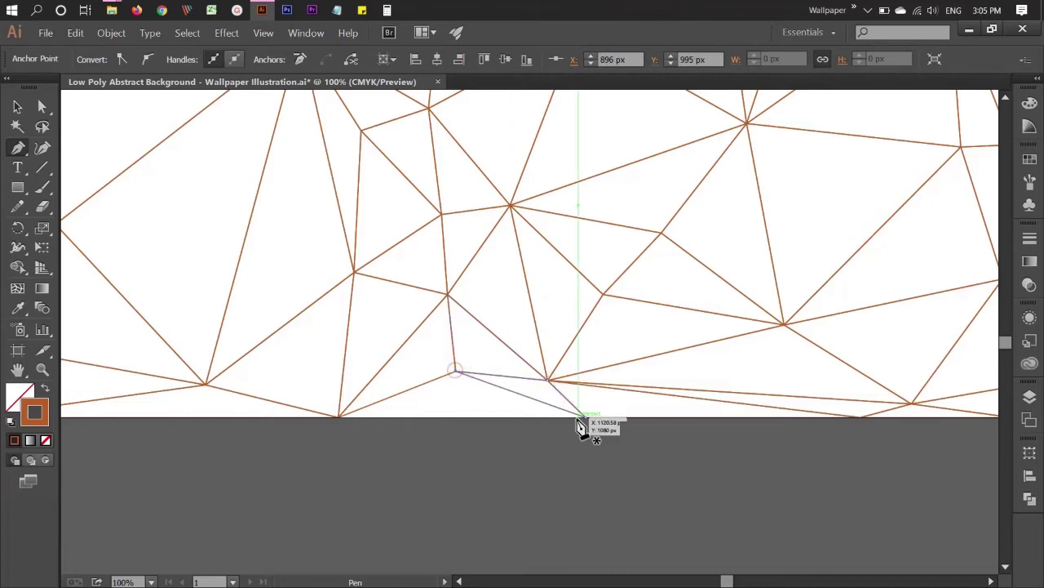
left_click(584, 416)
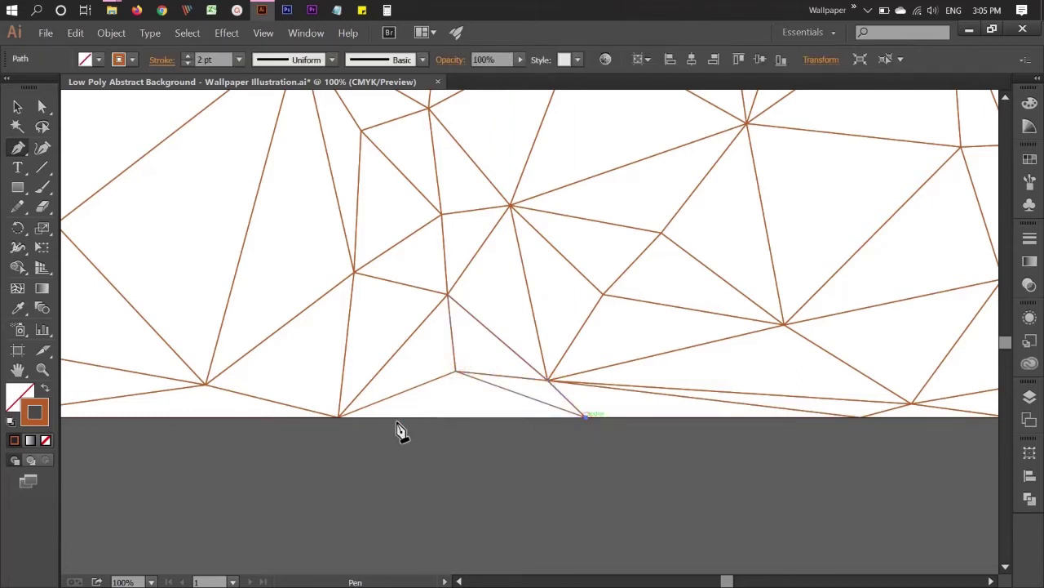
left_click(339, 417)
left_click(455, 372)
left_click(586, 418)
Select all triangle paths and Alt-drag a copy of the mesh right of the artboard
key("v")
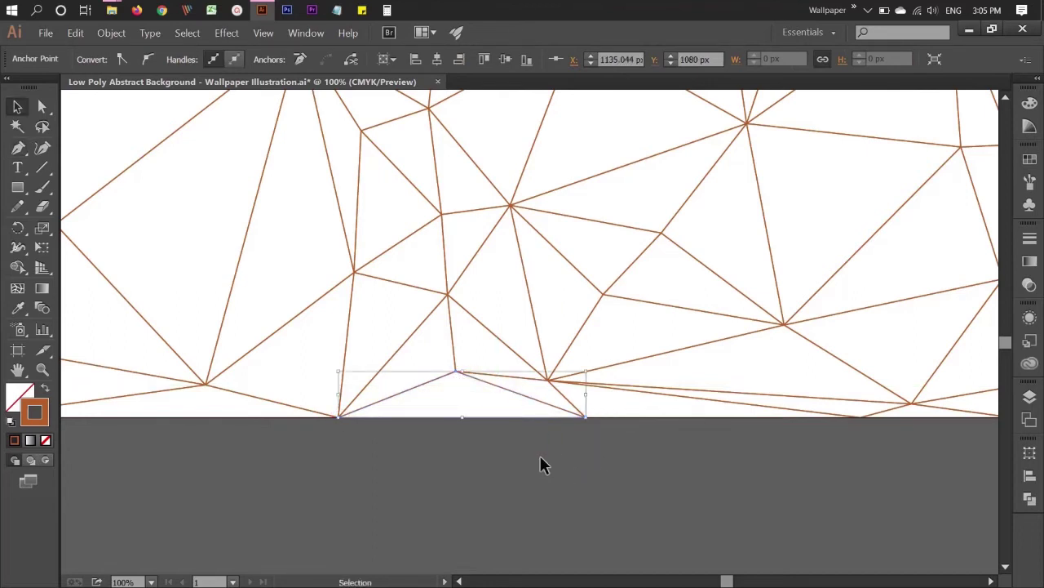
left_click(542, 456)
key("a")
key("ctrl+minus")
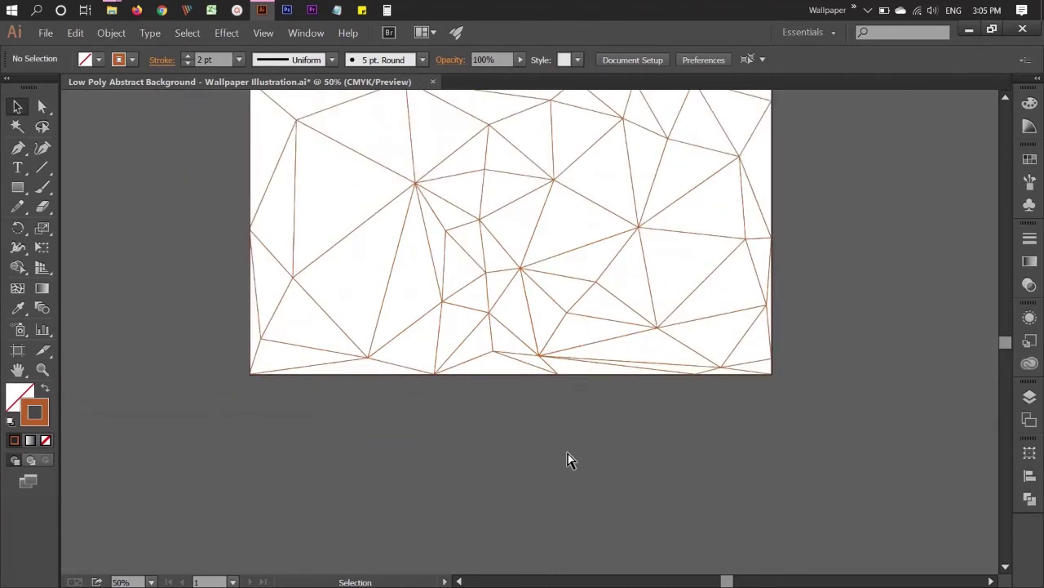
scroll(568, 459, "up", 2)
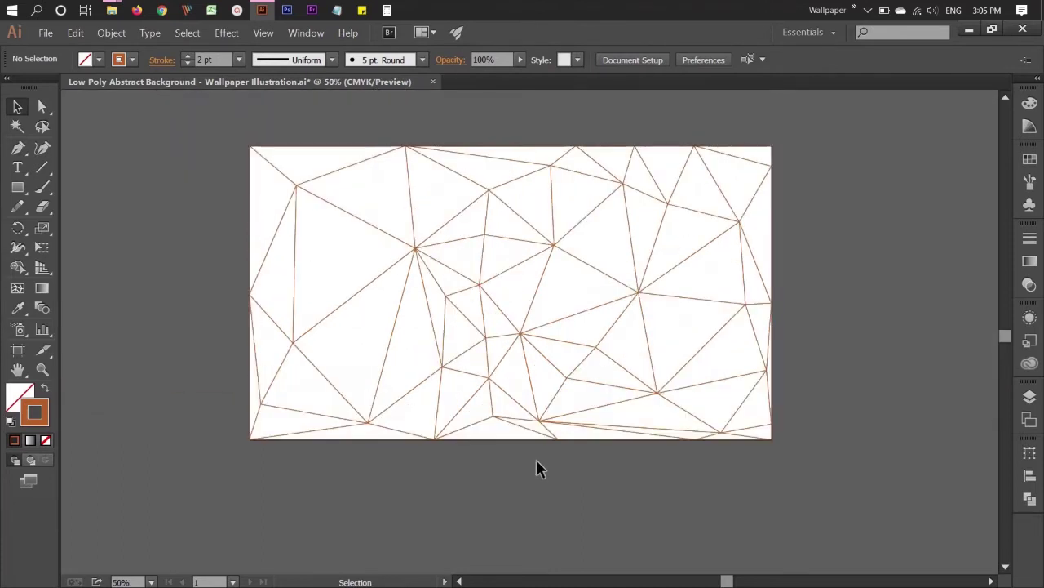
key("ctrl+a")
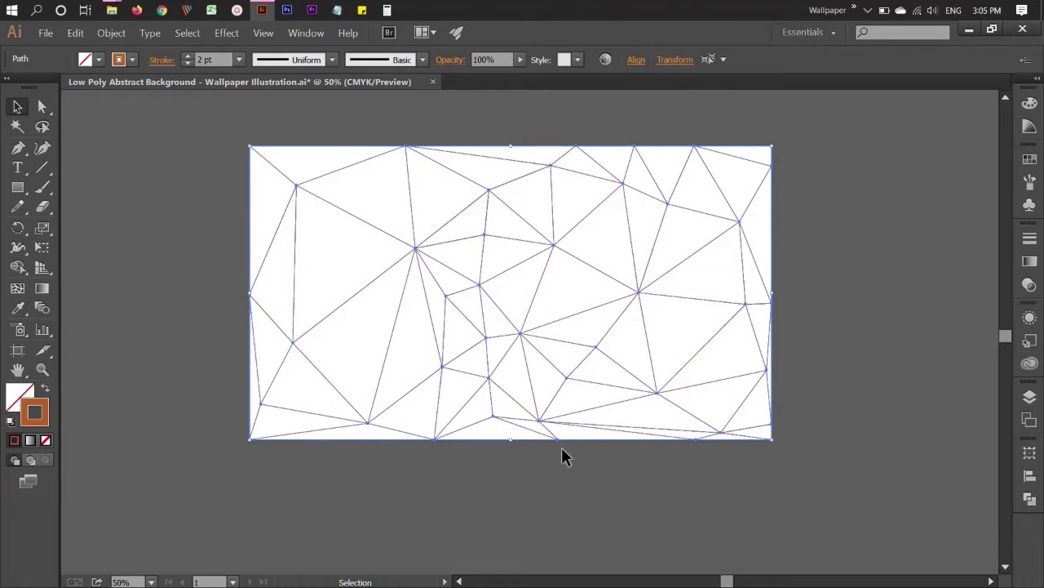
key("ctrl+minus")
key("ctrl+minus")
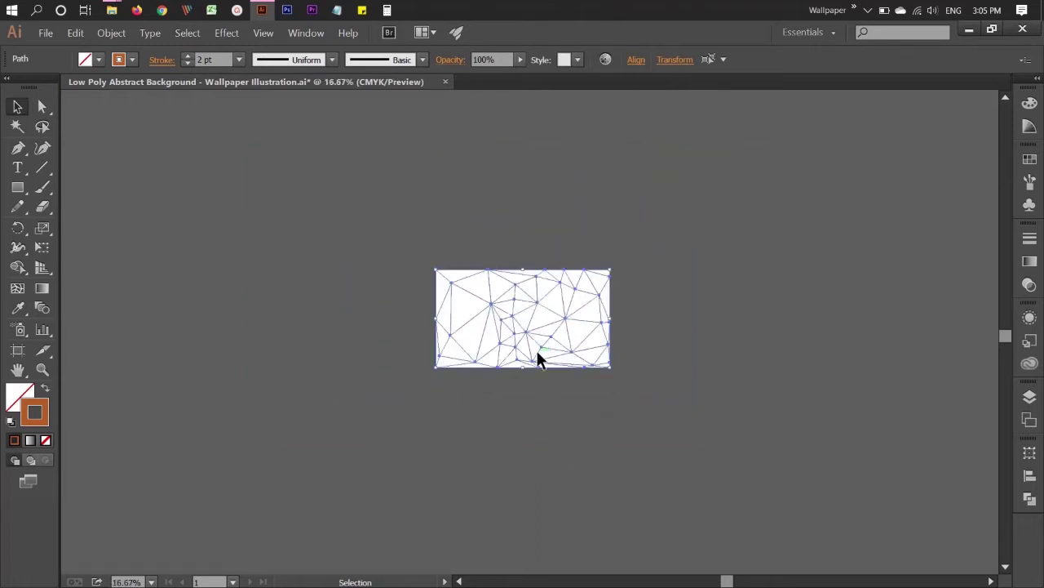
left_click_drag(529, 317, 785, 317, "alt")
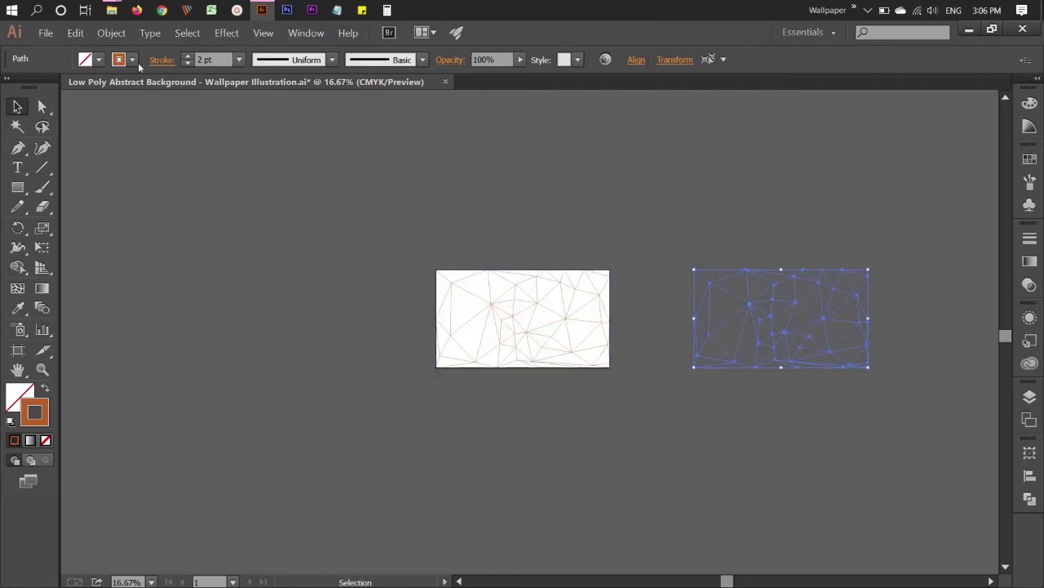
Group the copied mesh and Alt+Shift-drag a duplicate of the group to the artboard's left
left_click(111, 33)
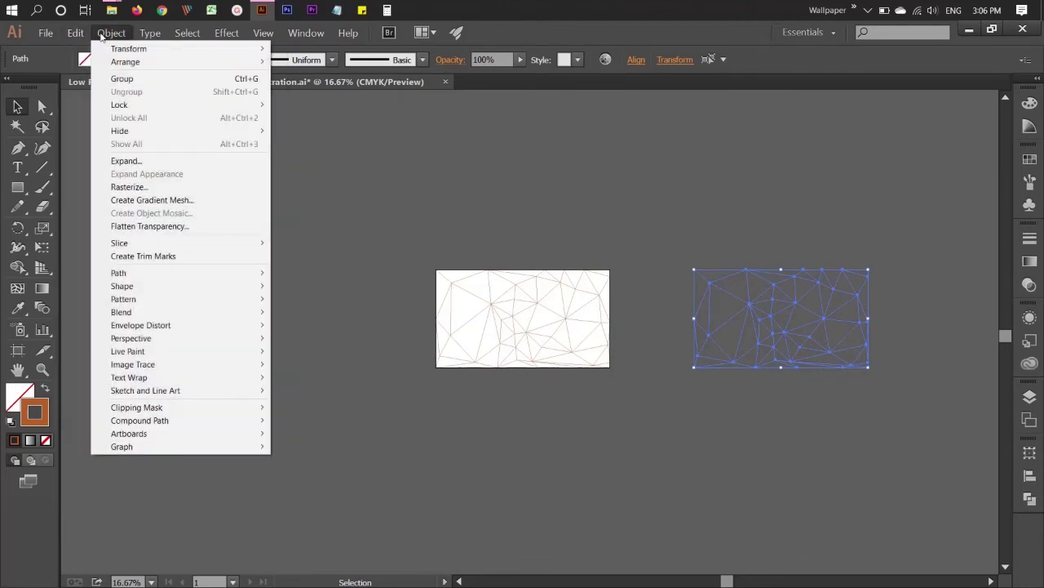
left_click(122, 78)
left_click(314, 359)
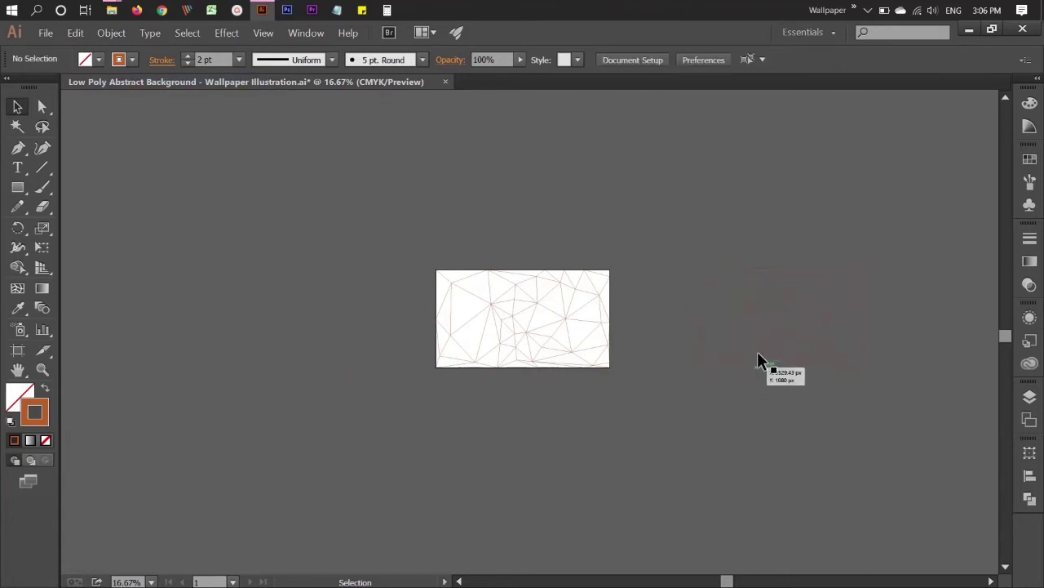
left_click_drag(759, 351, 368, 409)
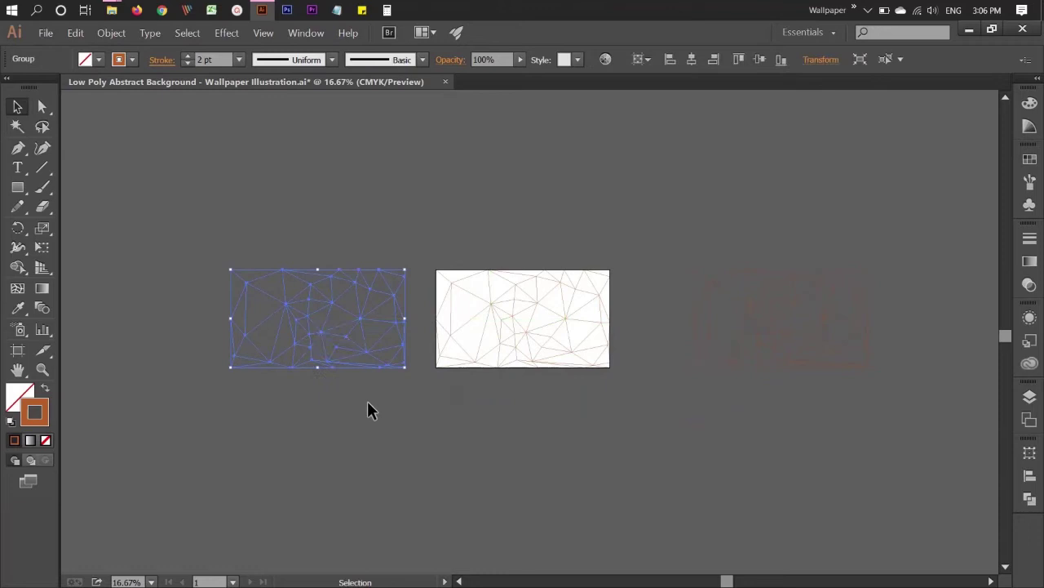
Give the left mesh group a white-to-black linear gradient fill and a None stroke
left_click(1029, 261)
left_click(849, 261)
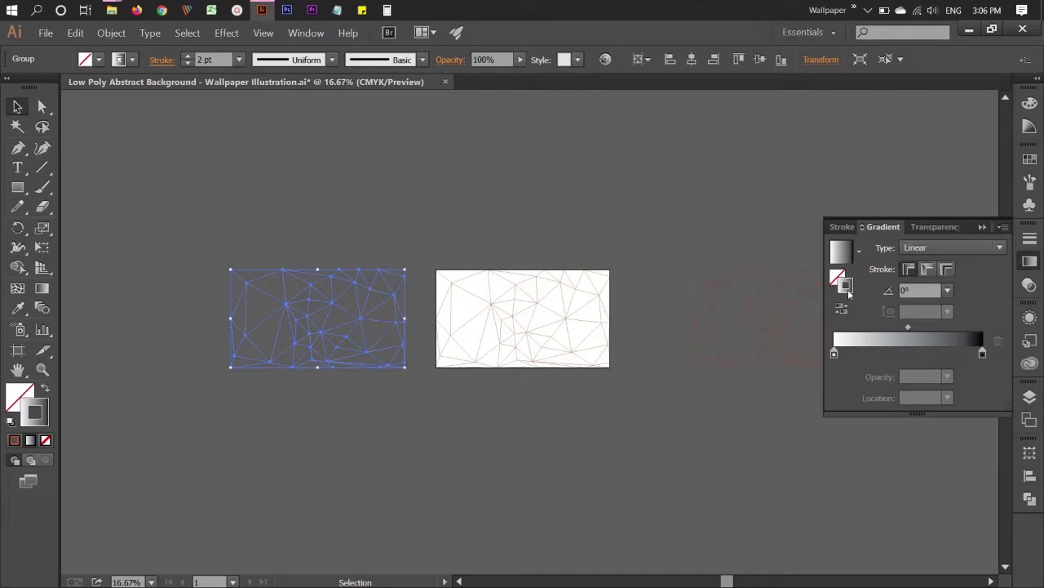
left_click(45, 442)
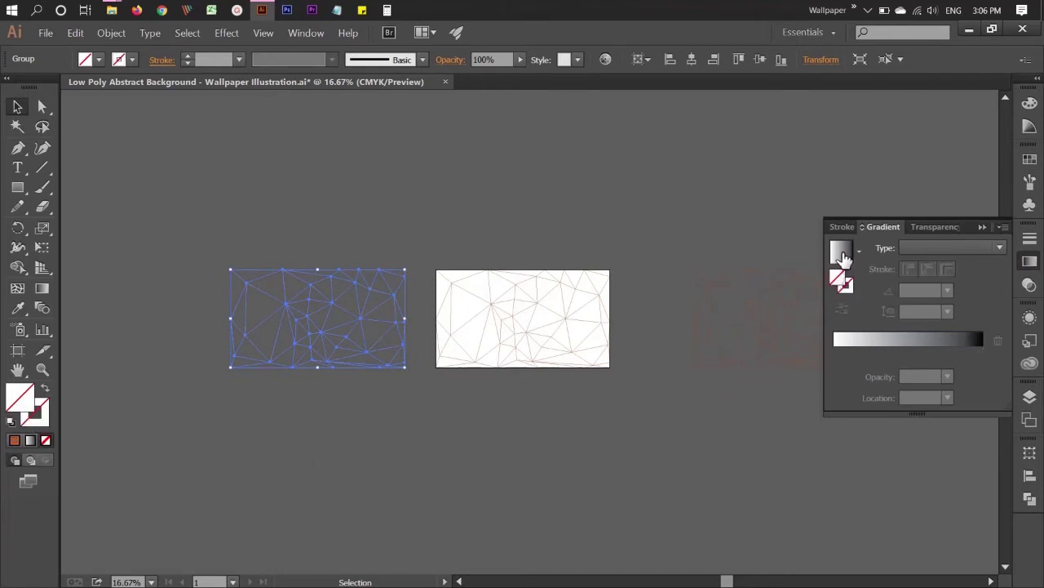
left_click(843, 255)
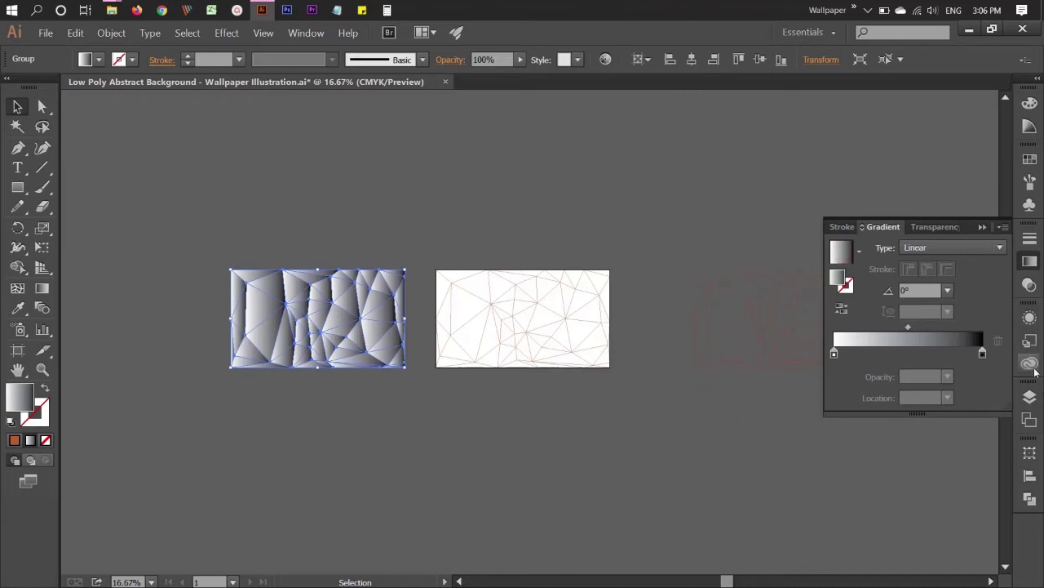
left_click(1030, 261)
left_click(829, 355)
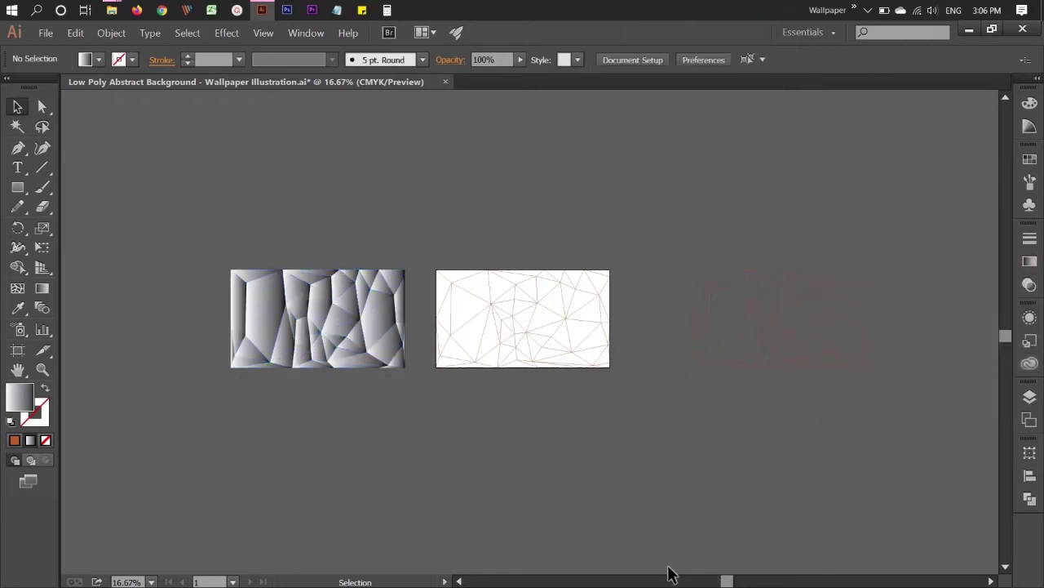
left_click(337, 331)
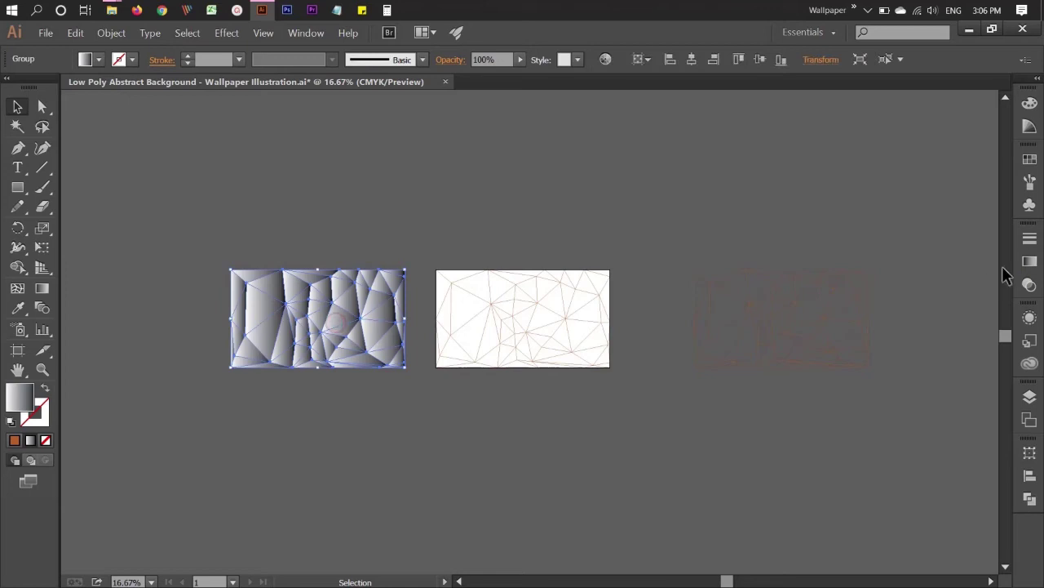
Set the gradient group's Transparency to Multiply blend mode at 46% opacity
left_click(1030, 262)
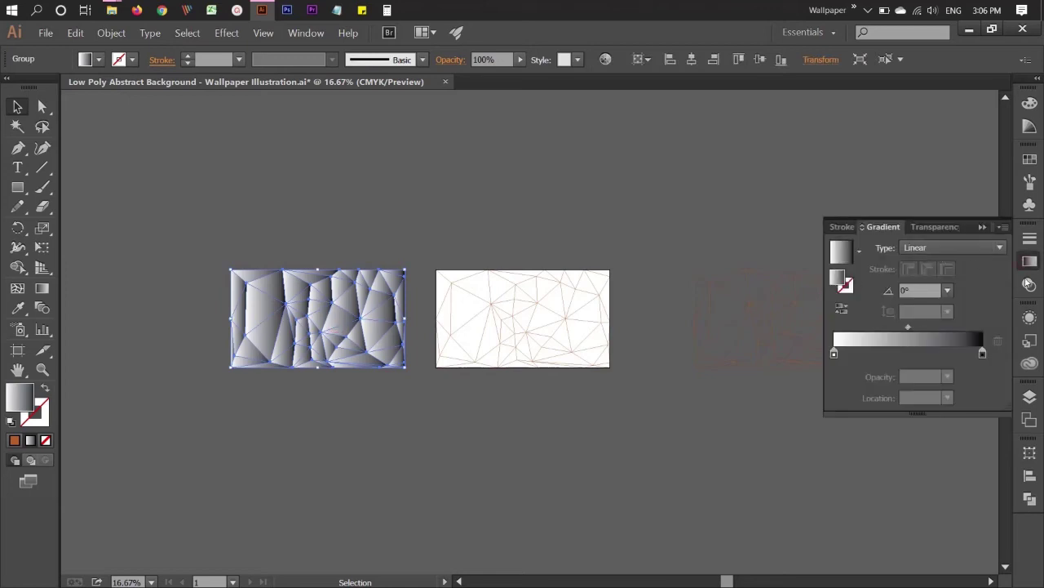
left_click(1030, 284)
left_click(869, 248)
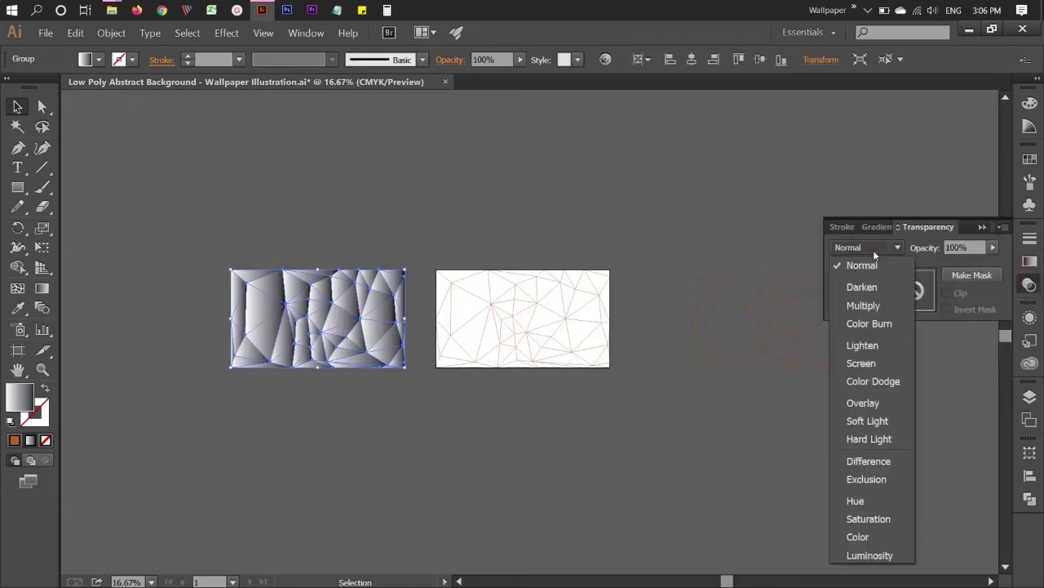
left_click(863, 303)
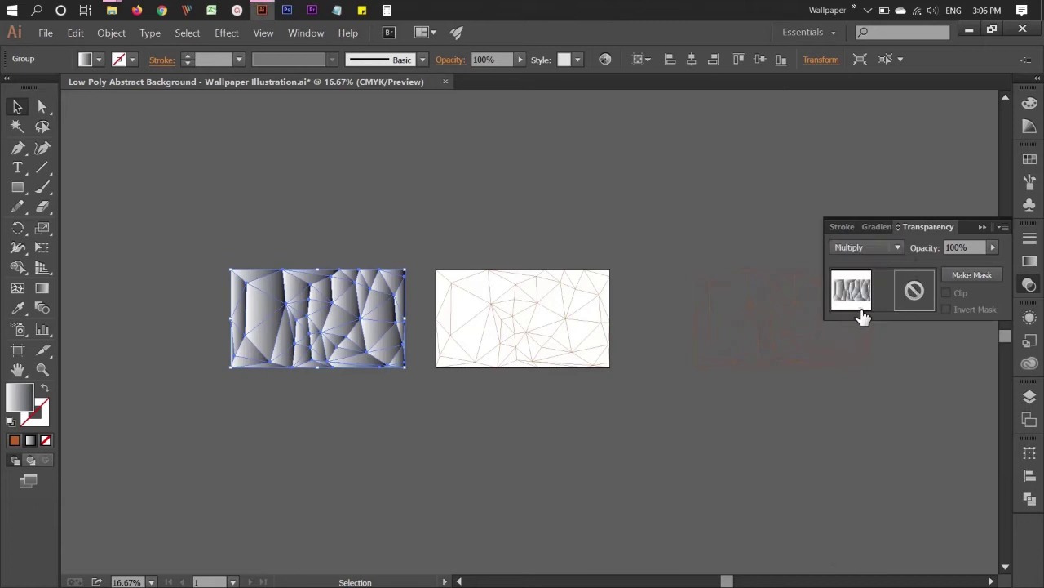
left_click(993, 248)
left_click_drag(964, 261, 956, 261)
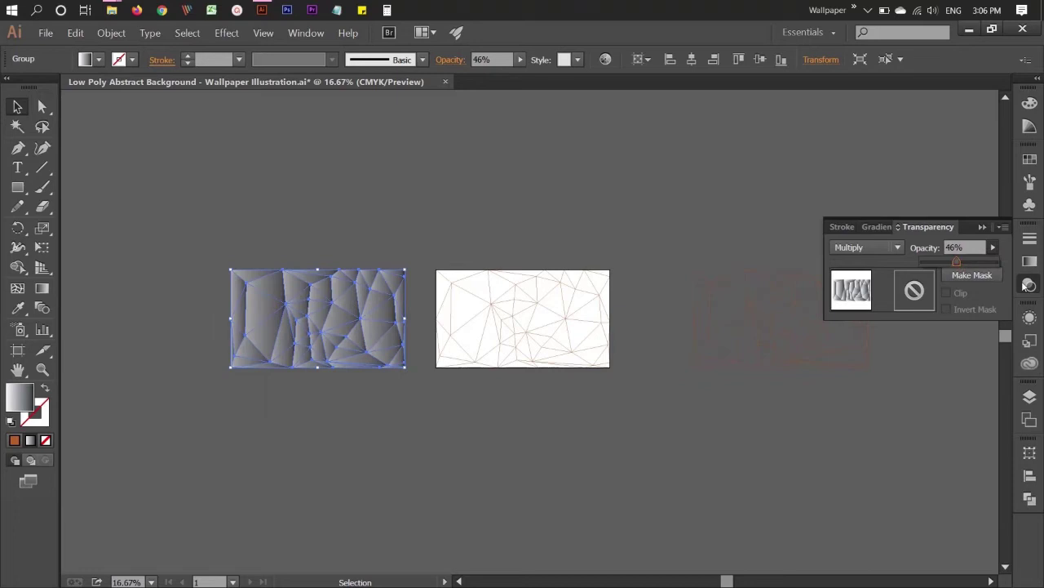
left_click(559, 453)
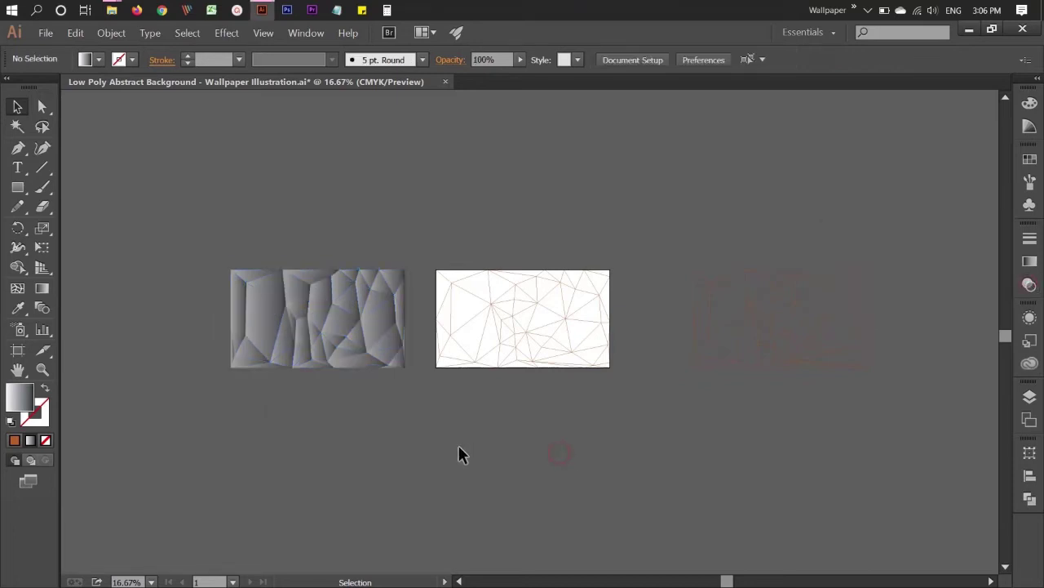
left_click(397, 368)
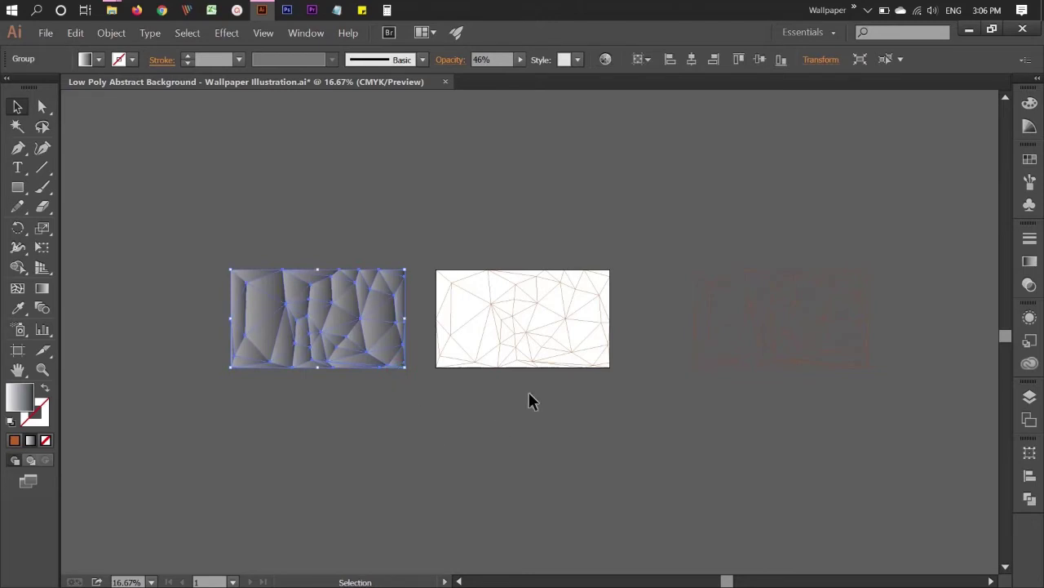
Marquee-select the centre artboard's triangle mesh and fill every triangle with white
scroll(569, 409, "up", 1, "alt")
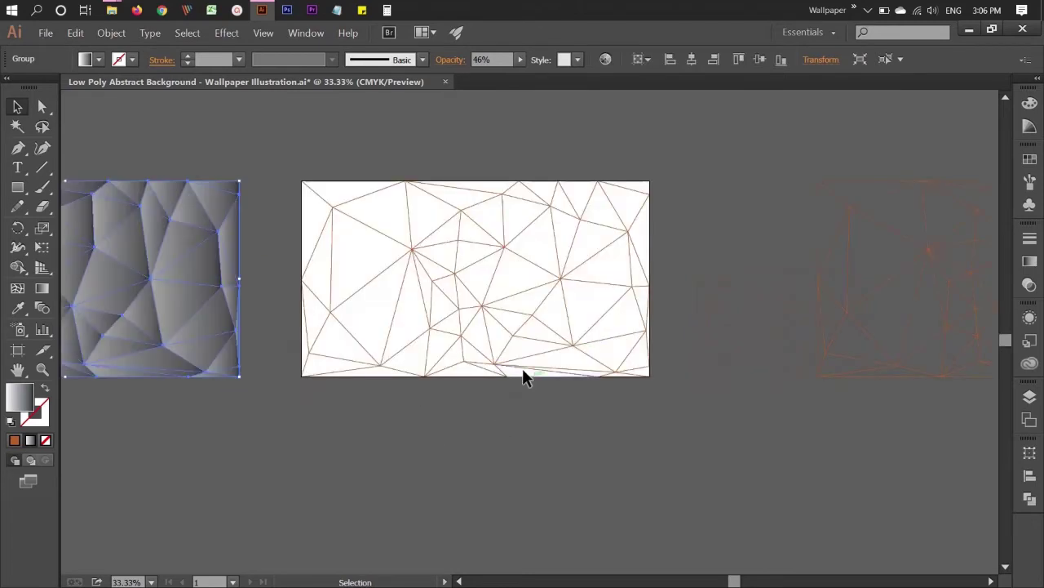
scroll(425, 318, "up", 1)
left_click(325, 257)
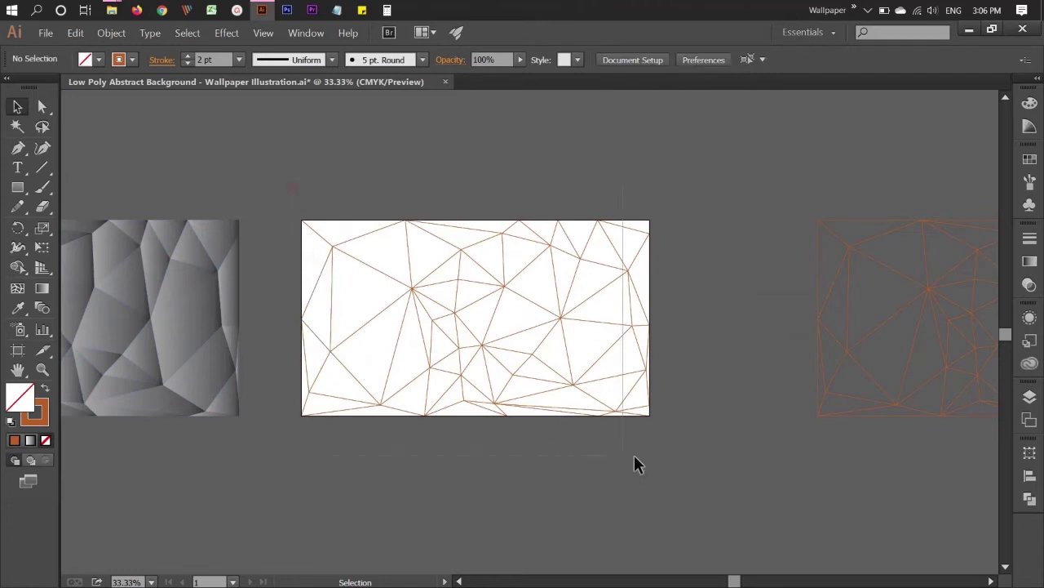
left_click_drag(677, 471, 225, 410)
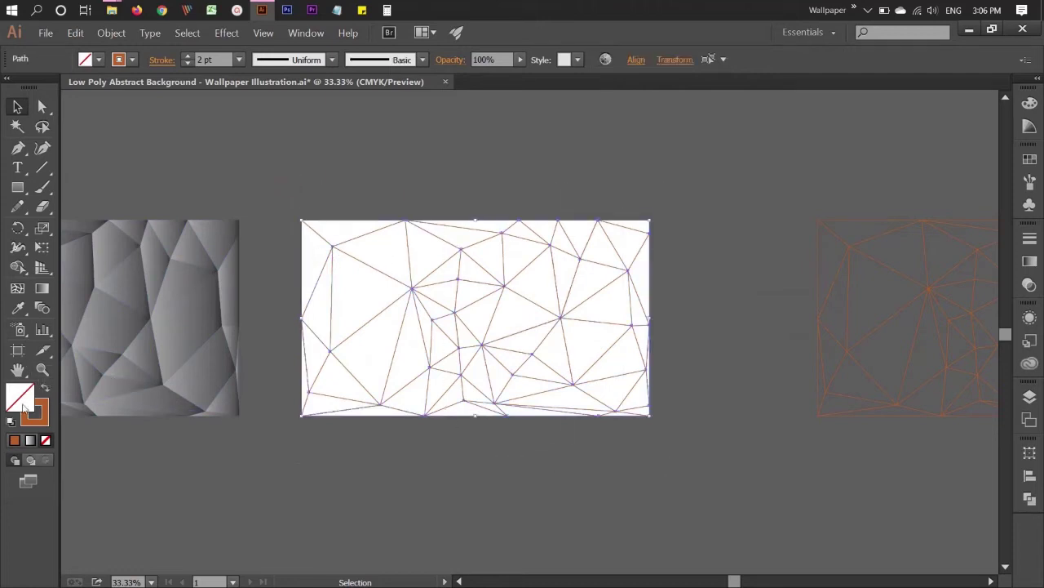
left_click(1028, 103)
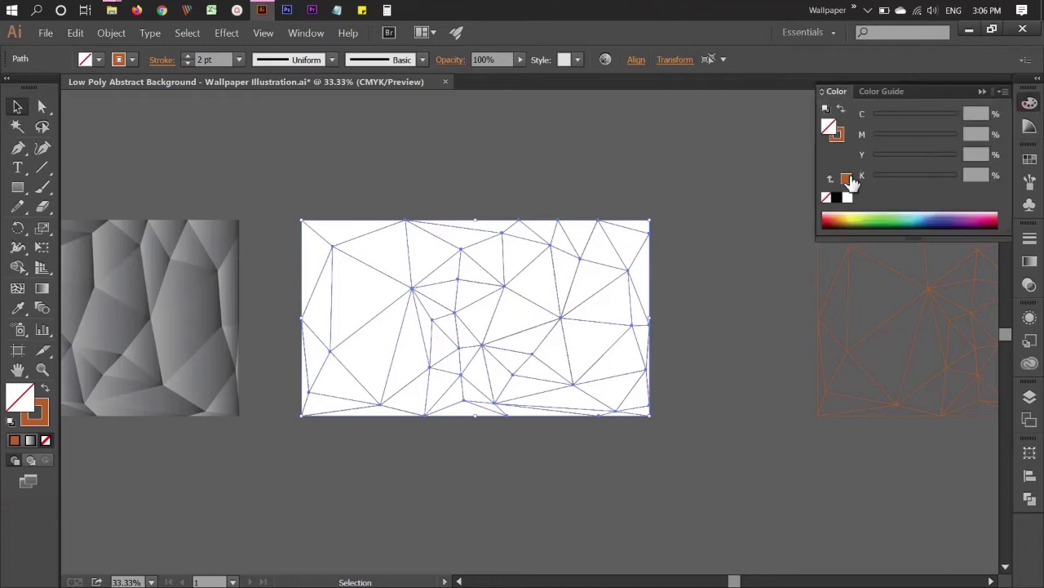
left_click(847, 199)
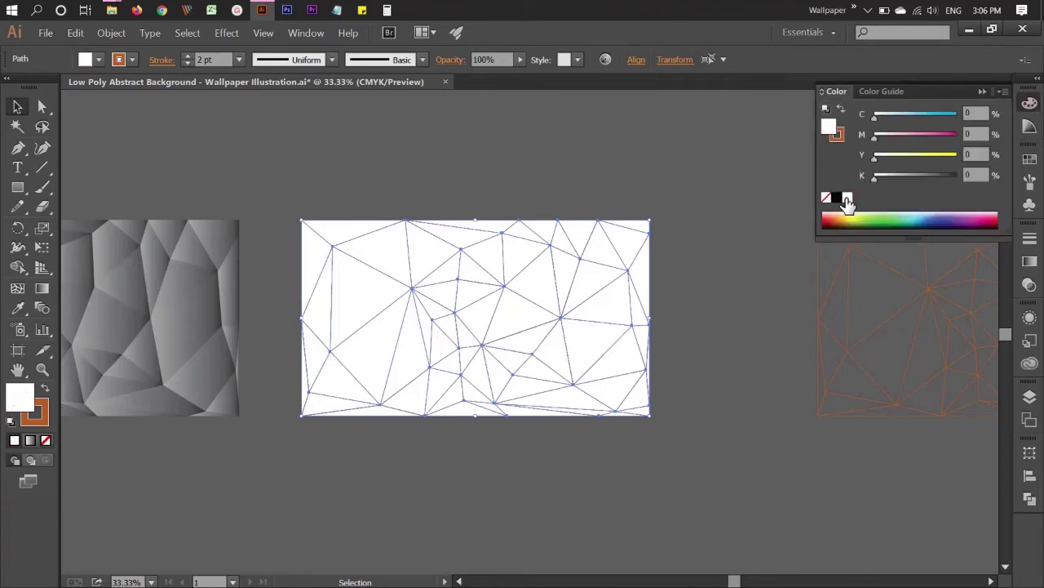
left_click(1027, 104)
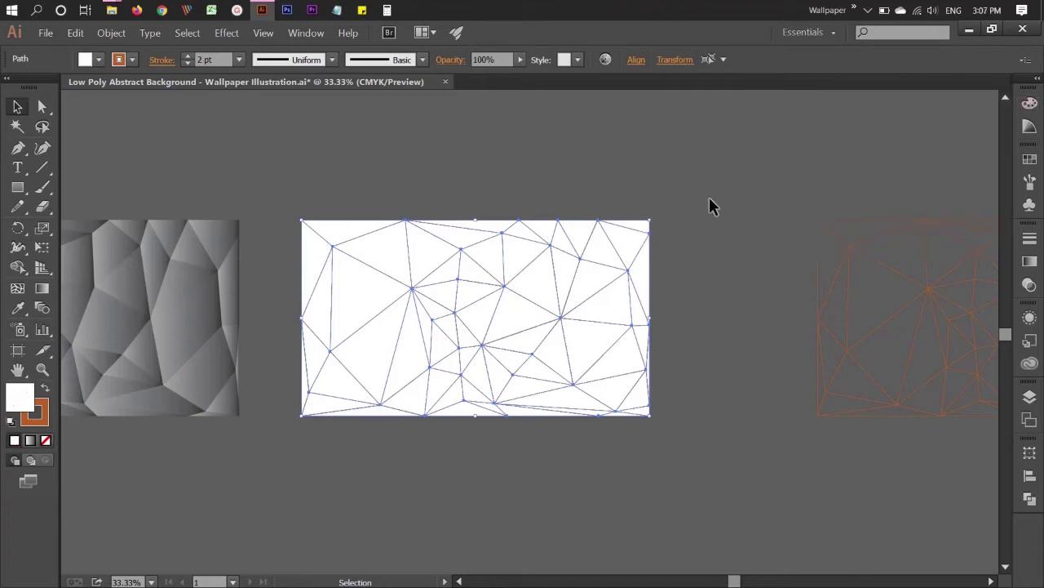
left_click(709, 206)
scroll(503, 219, "up", 2)
Fill the top-left triangle pink and the one below it peach from the Pastels theme
left_click_drag(479, 359, 520, 281)
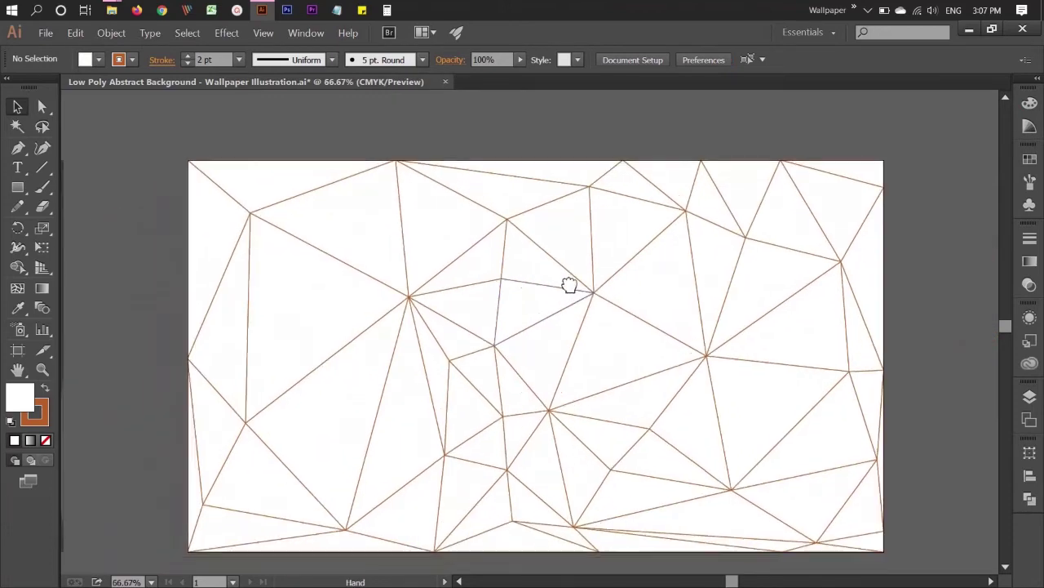
left_click(281, 163)
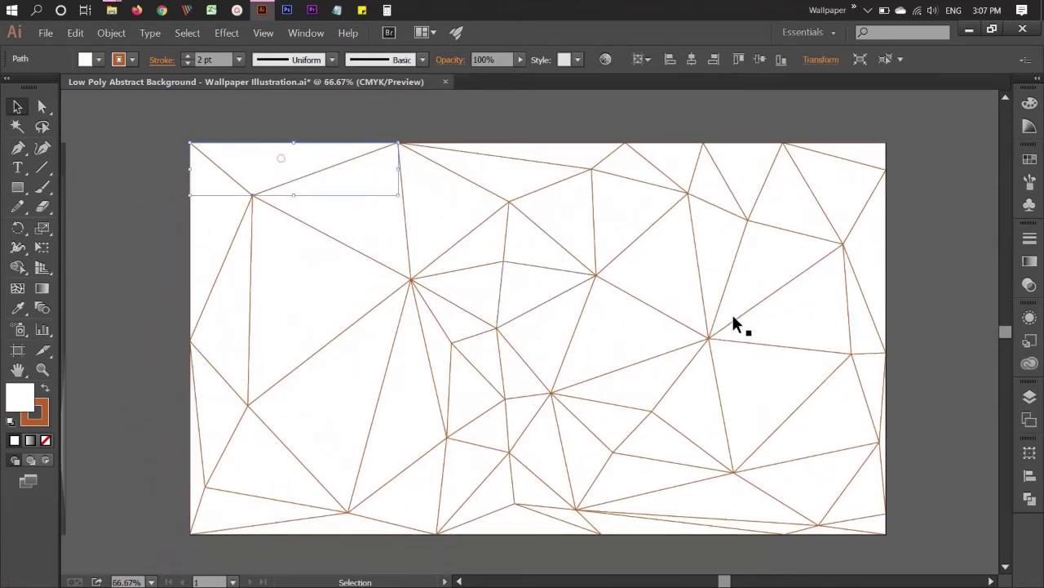
left_click(1030, 363)
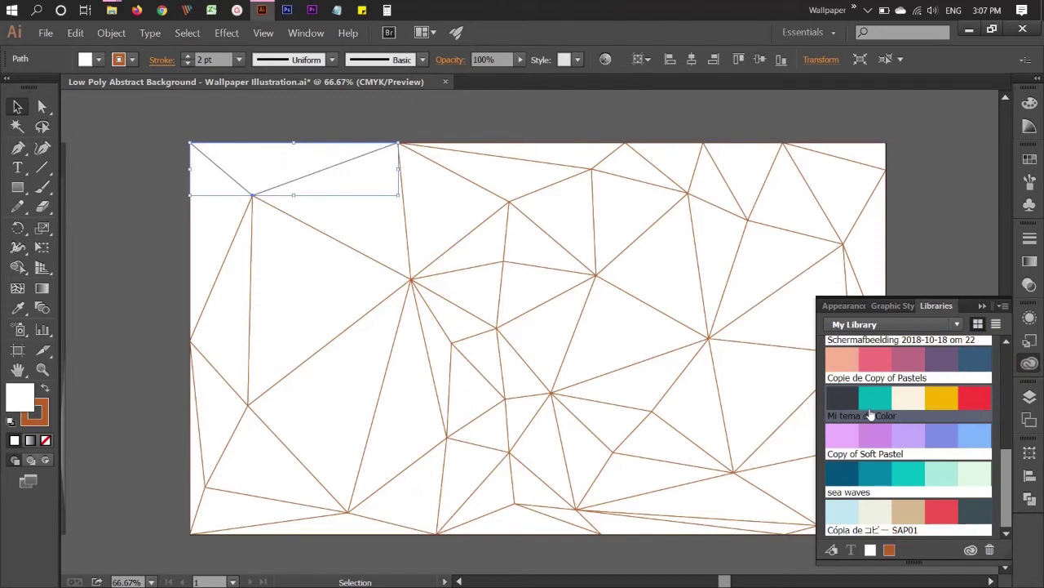
scroll(871, 416, "up", 1)
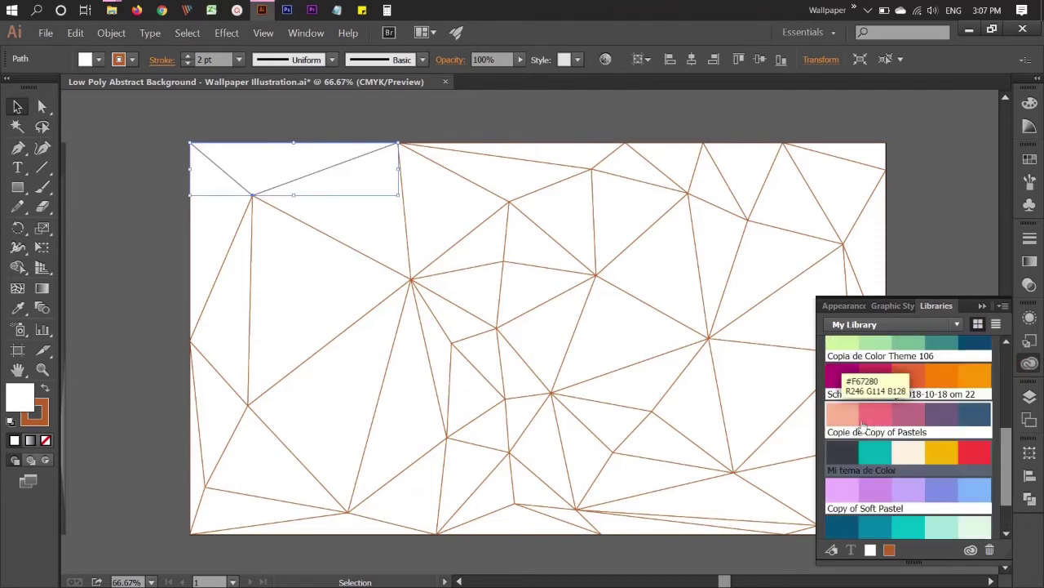
left_click(863, 419)
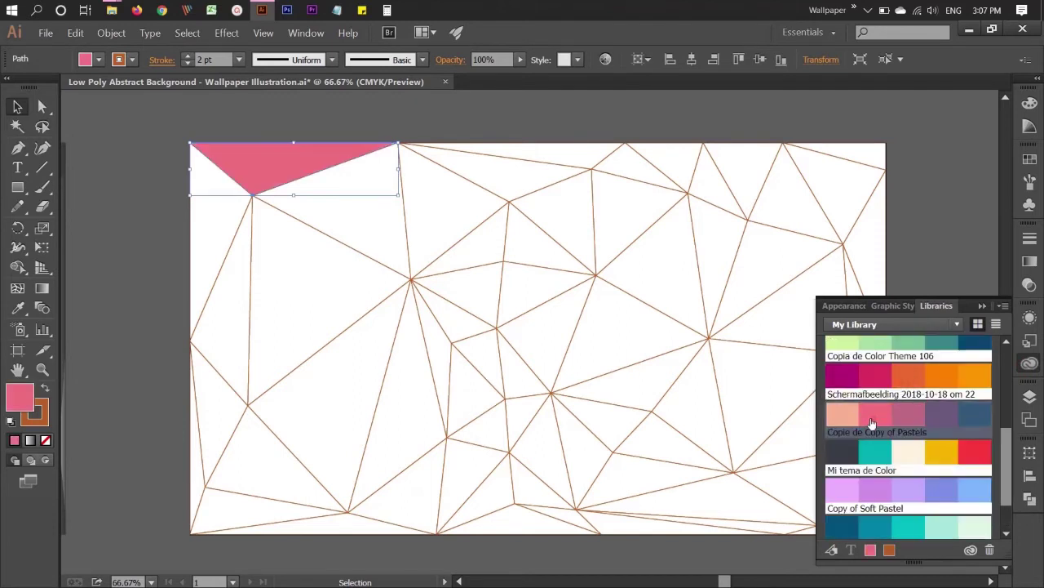
left_click(298, 279)
left_click(845, 417)
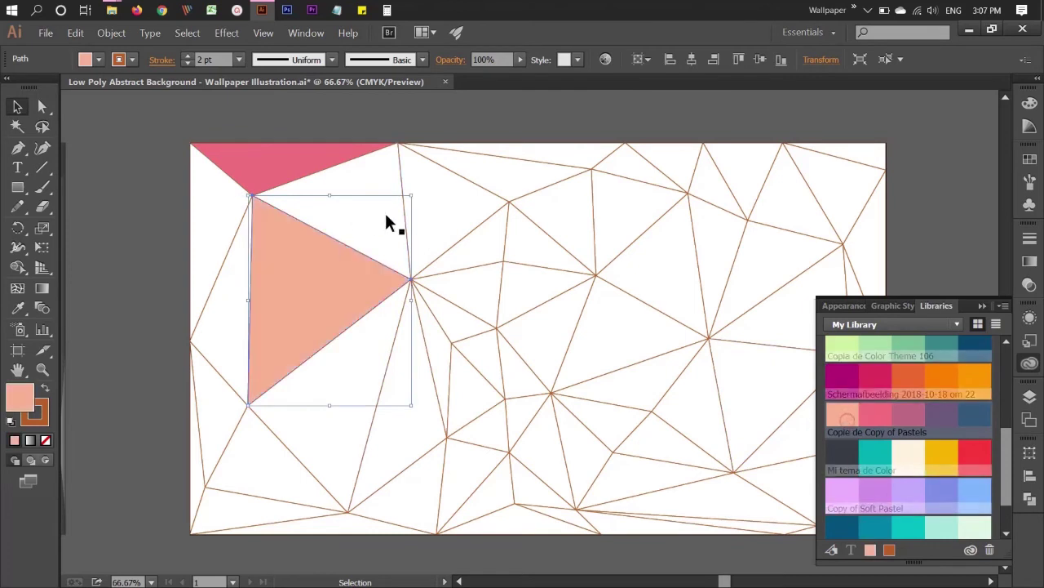
Fill the next triangle to the right peach and the one between them purple
left_click(426, 222)
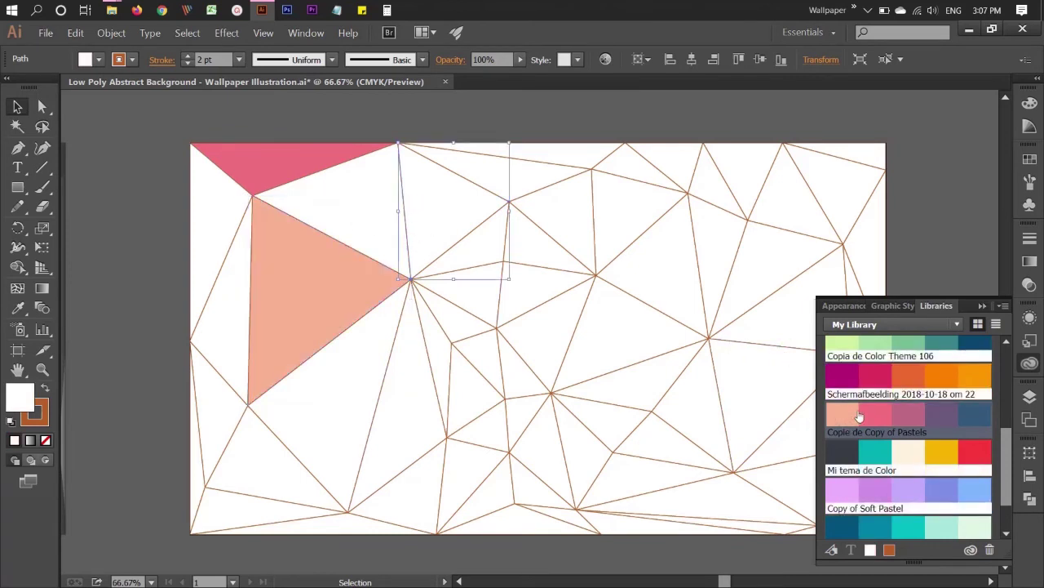
left_click(857, 418)
left_click(373, 221)
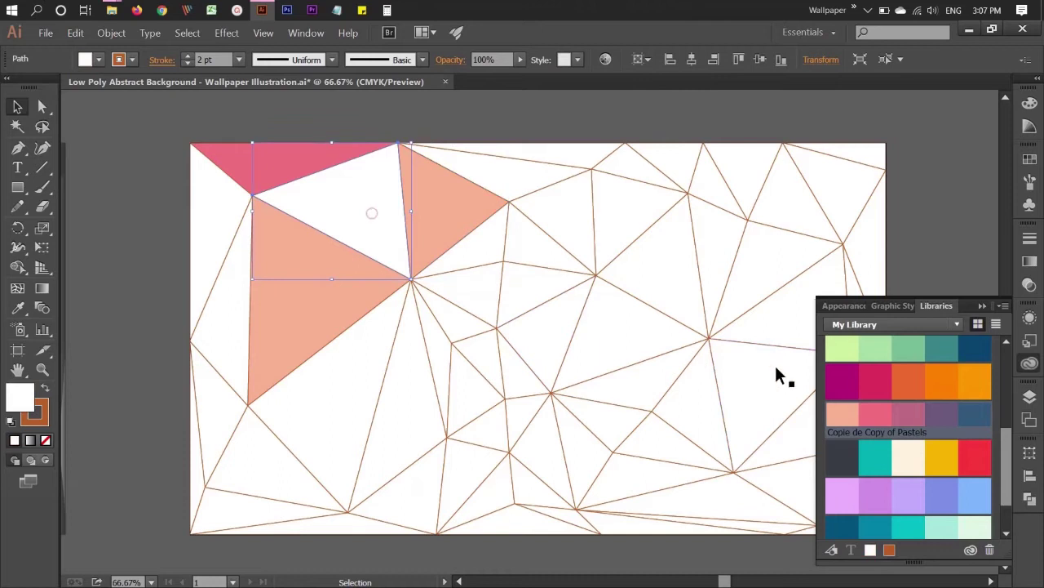
left_click(939, 415)
left_click(416, 348)
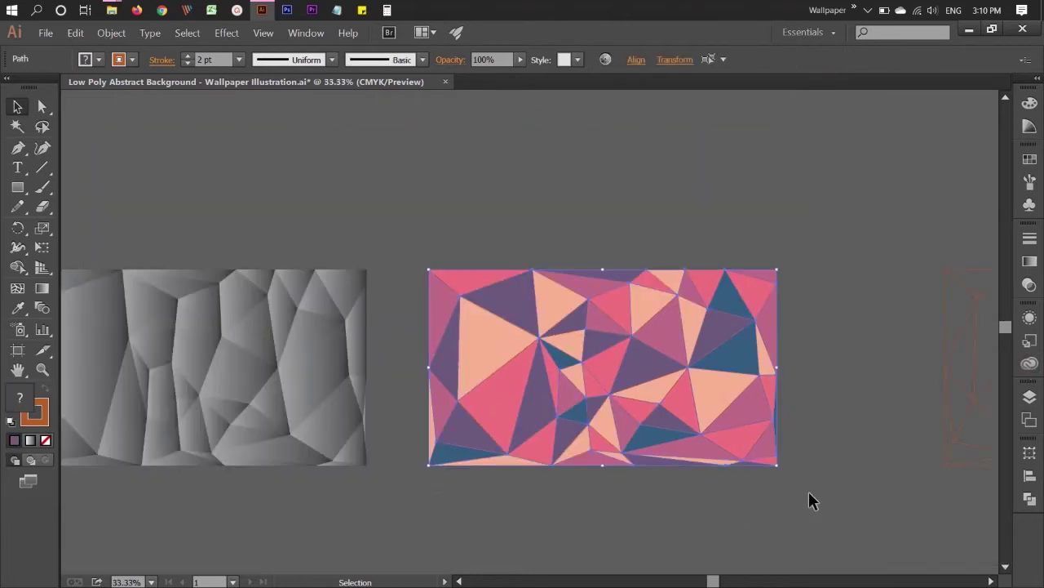
Remove the outlines from all the coloured triangles in the mesh
left_click(1029, 104)
key("ctrl+g")
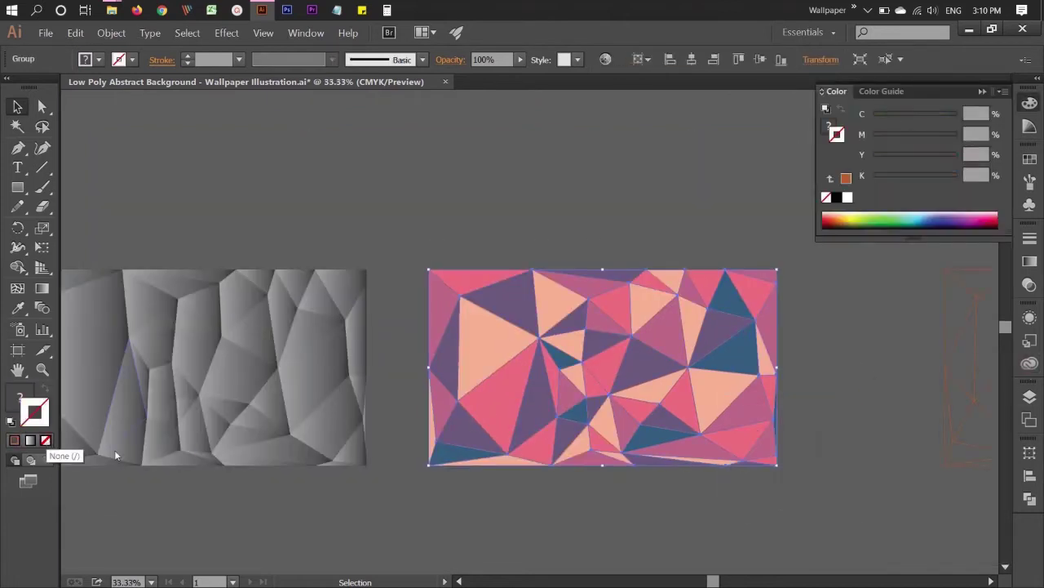
left_click(763, 501)
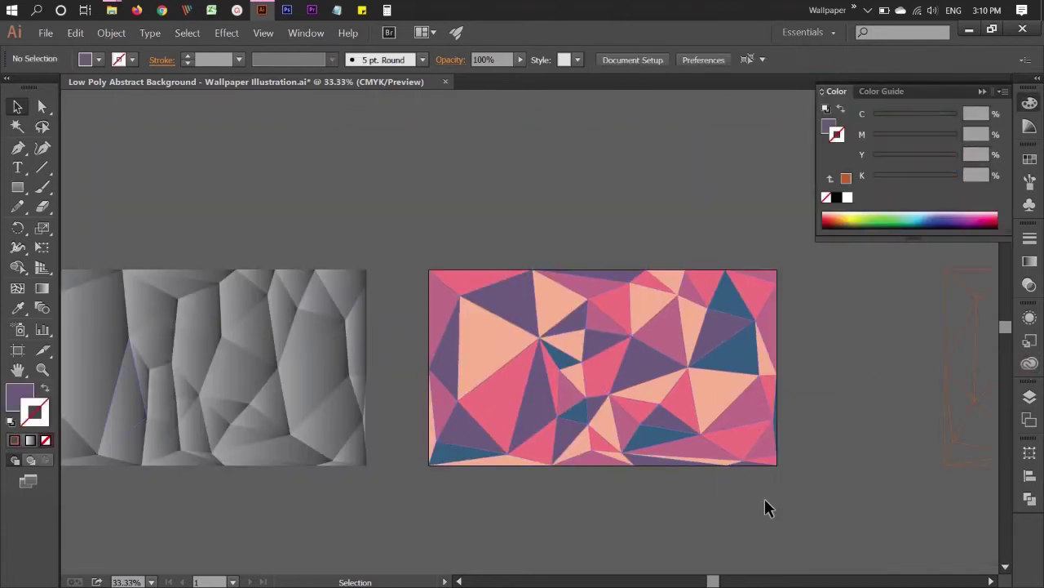
left_click(631, 377)
Try Multiply blending on the coloured mesh, then revert its blend mode to Normal
left_click(1030, 262)
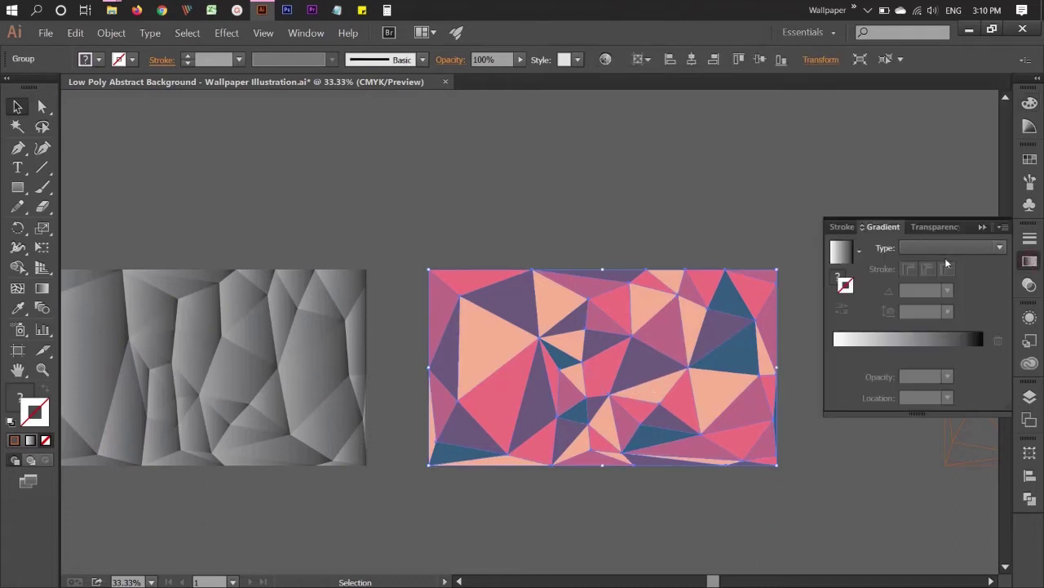
left_click(1029, 285)
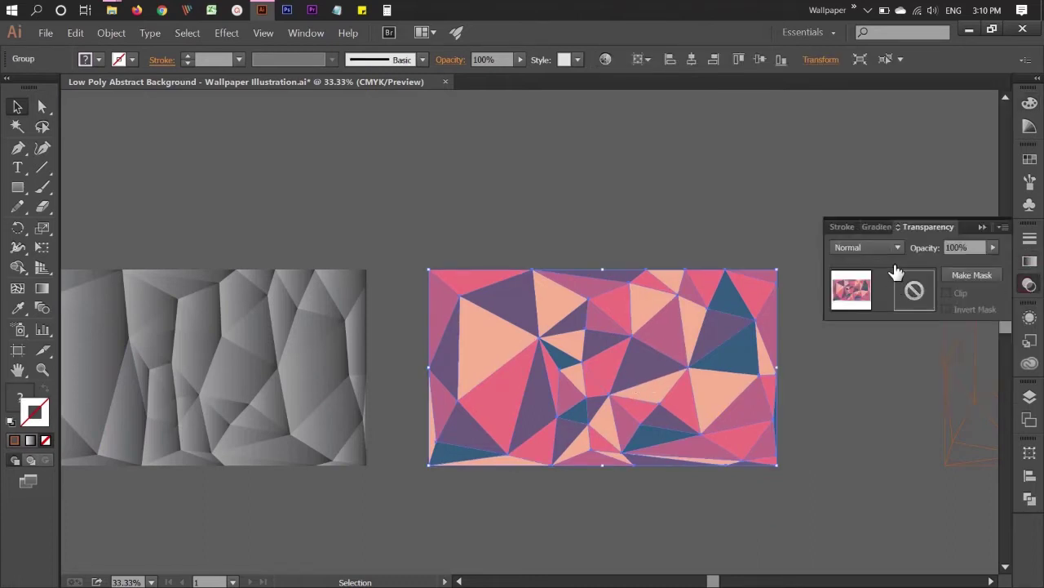
left_click(896, 248)
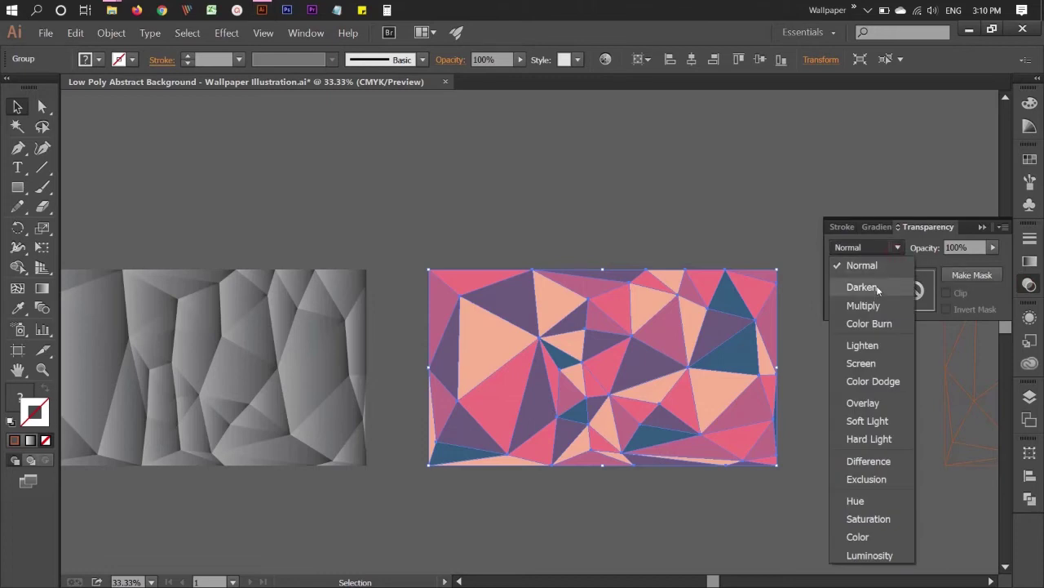
left_click(877, 305)
left_click(896, 248)
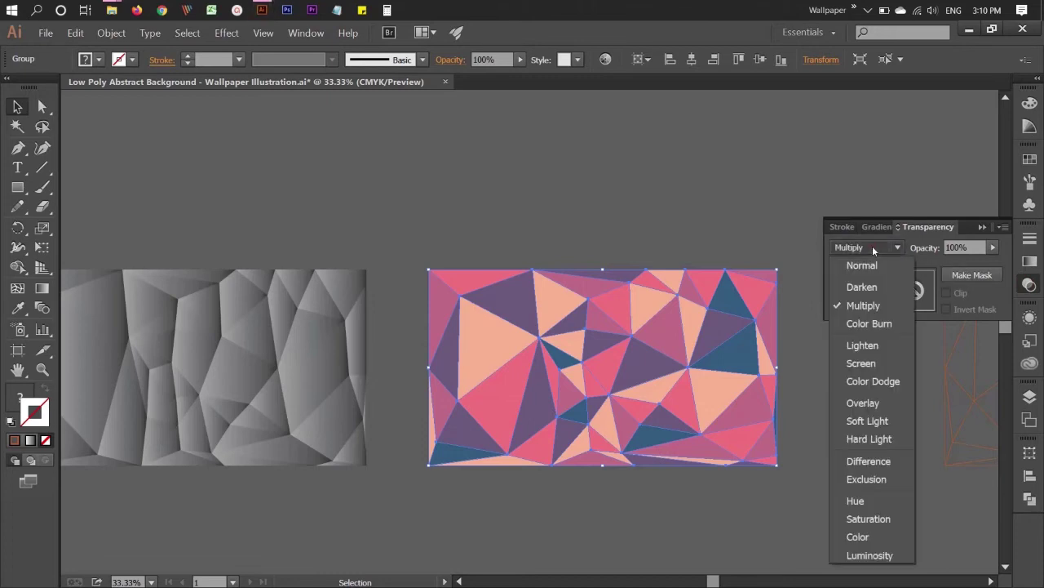
left_click(990, 251)
left_click(895, 247)
left_click(851, 269)
left_click(993, 247)
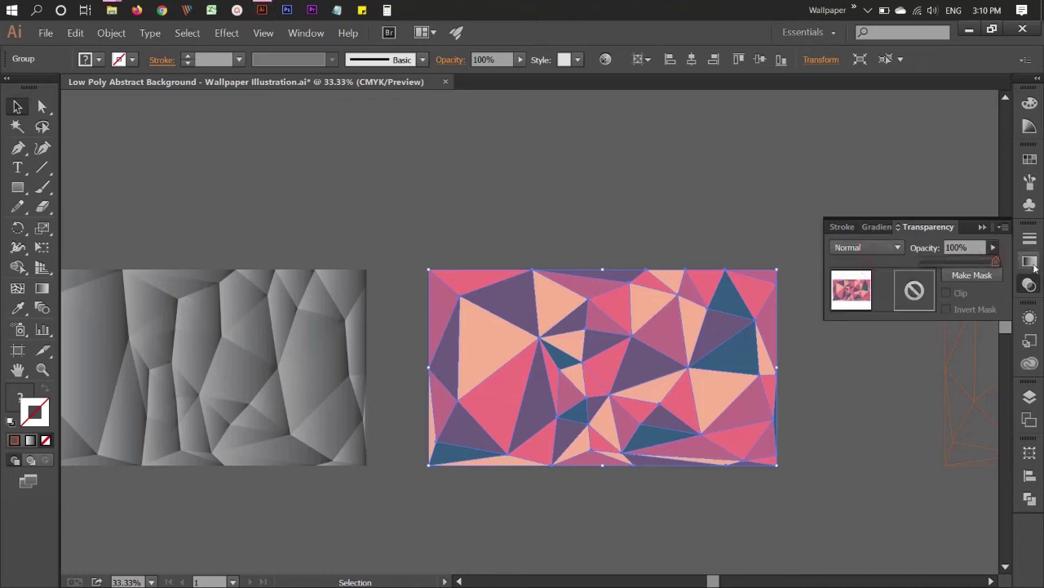
left_click(973, 284)
left_click(973, 284)
Lay the grey low-poly artwork over the pink mesh, centred horizontally and vertically
left_click_drag(321, 372, 645, 380)
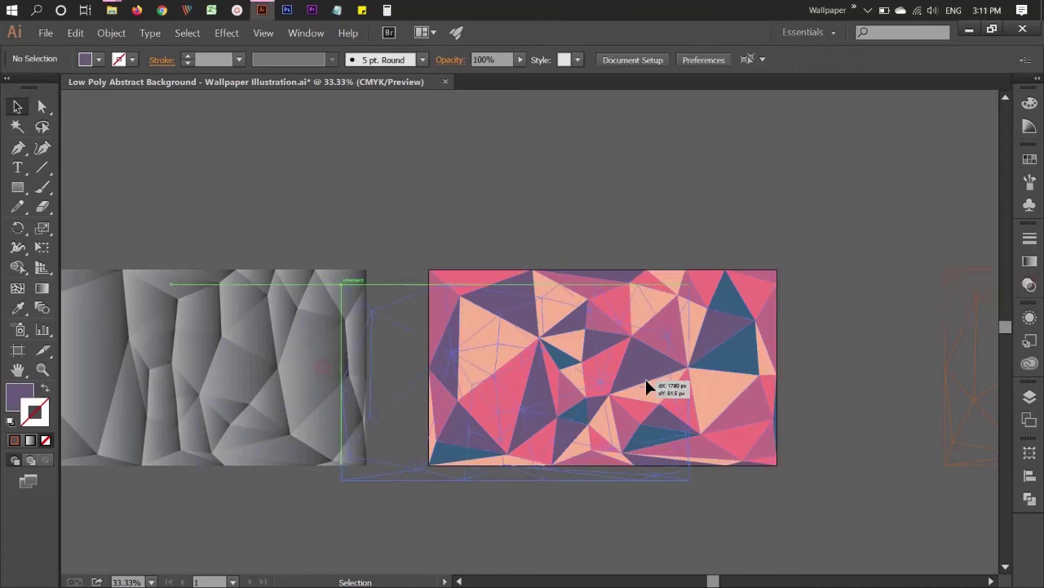
left_click(760, 511)
key("ctrl+a")
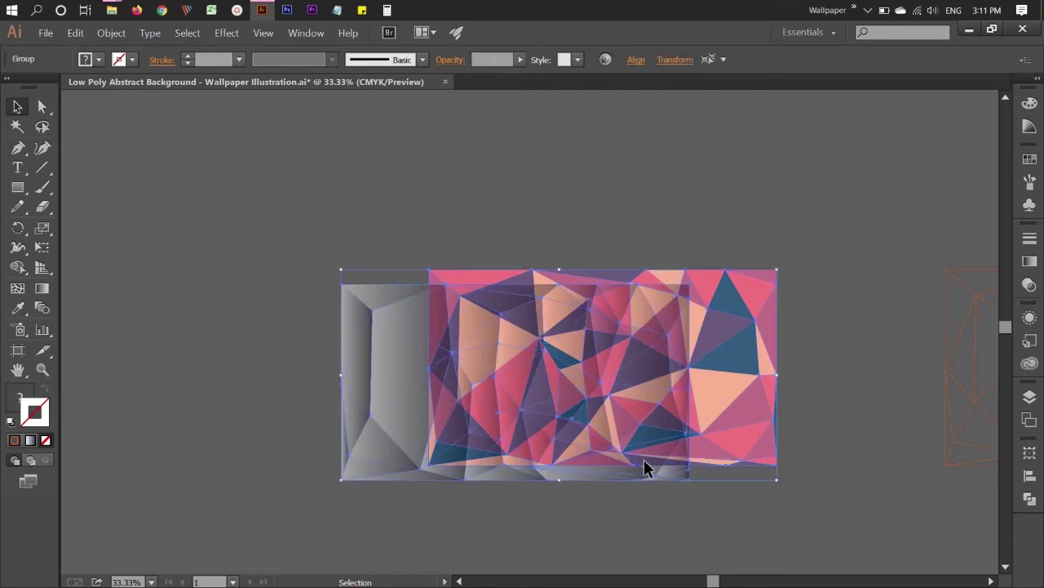
left_click(636, 60)
left_click(500, 101)
left_click(599, 101)
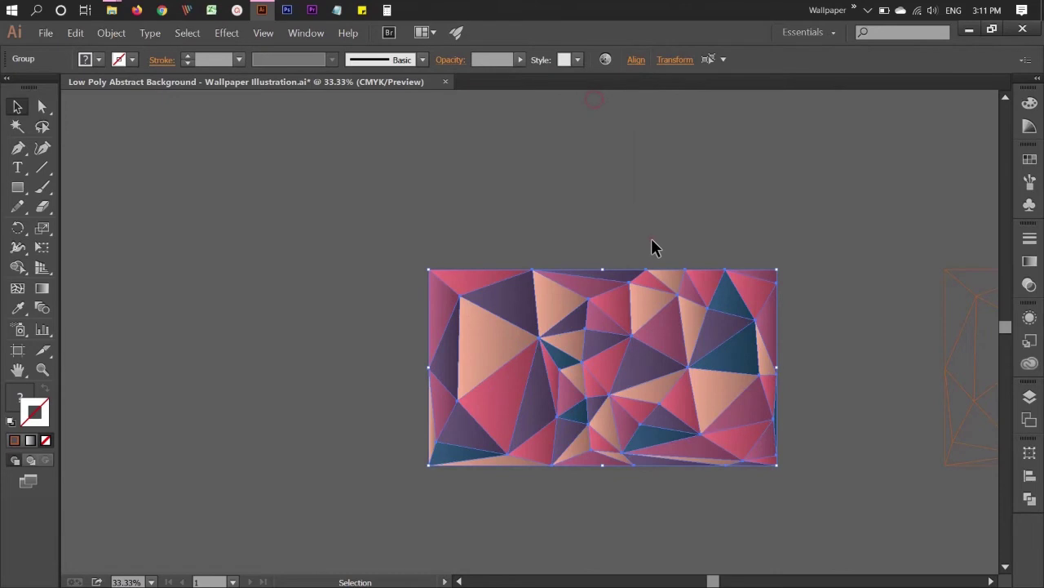
left_click(836, 368)
scroll(793, 390, "up", 1, "alt")
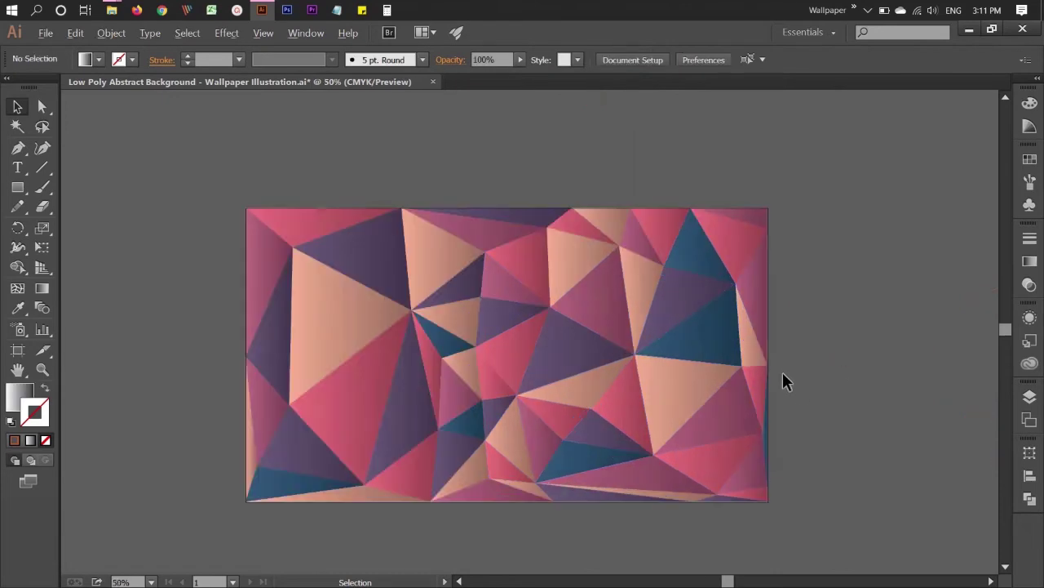
scroll(779, 369, "up", 2, "alt")
scroll(771, 365, "down", 2, "alt")
Shift the grey artwork down-left and lower the pink low-poly layer's opacity in Normal blend
left_click_drag(663, 298, 592, 393)
left_click(706, 241)
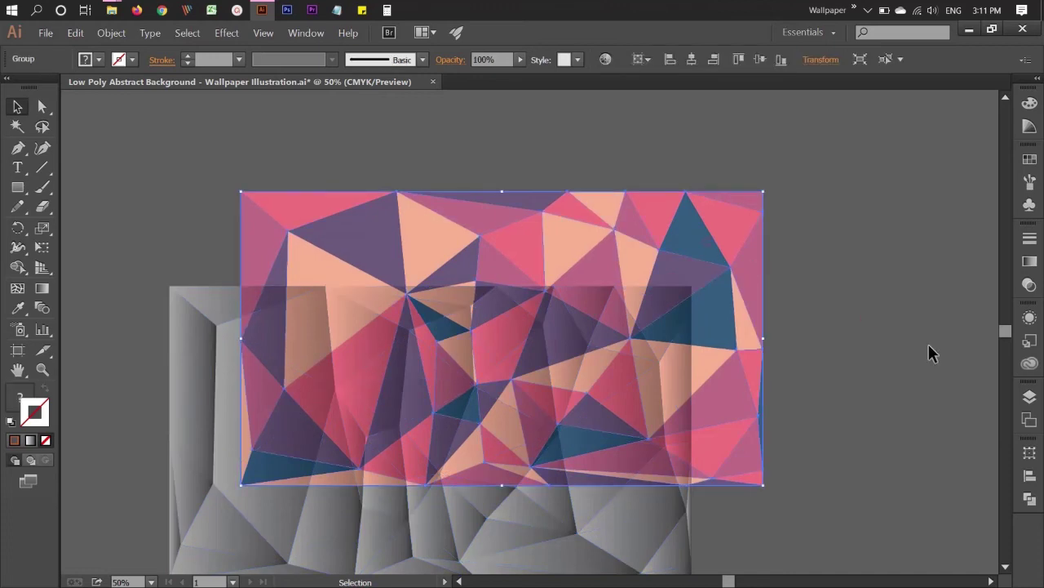
left_click(1029, 282)
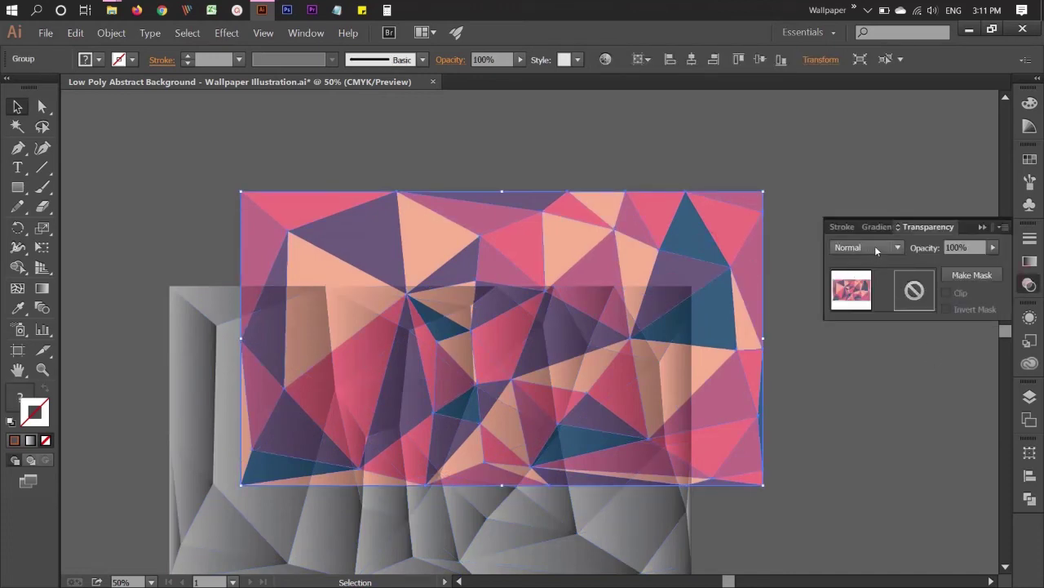
left_click(875, 247)
left_click(993, 249)
left_click(993, 249)
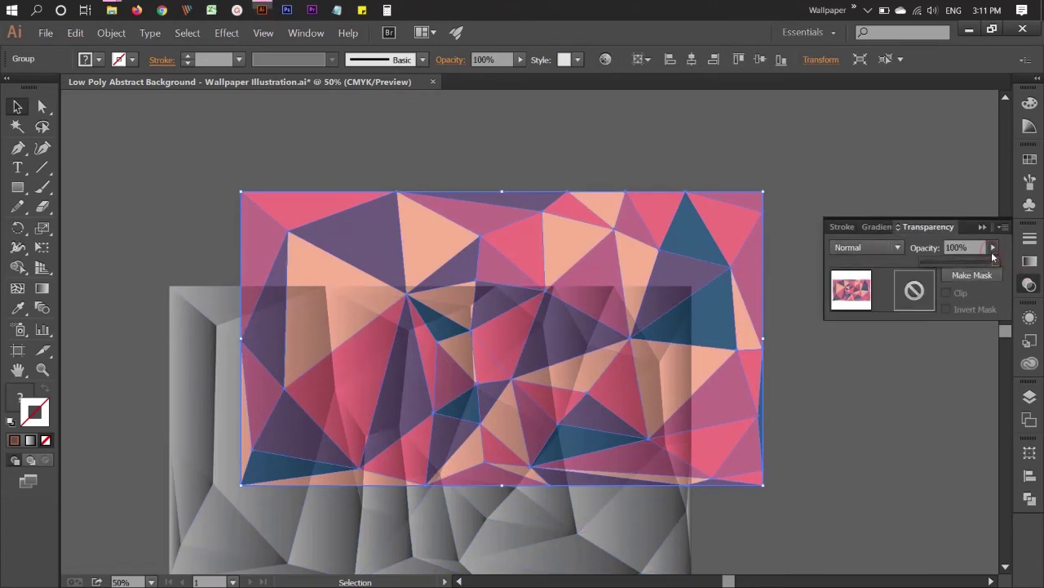
left_click(945, 265)
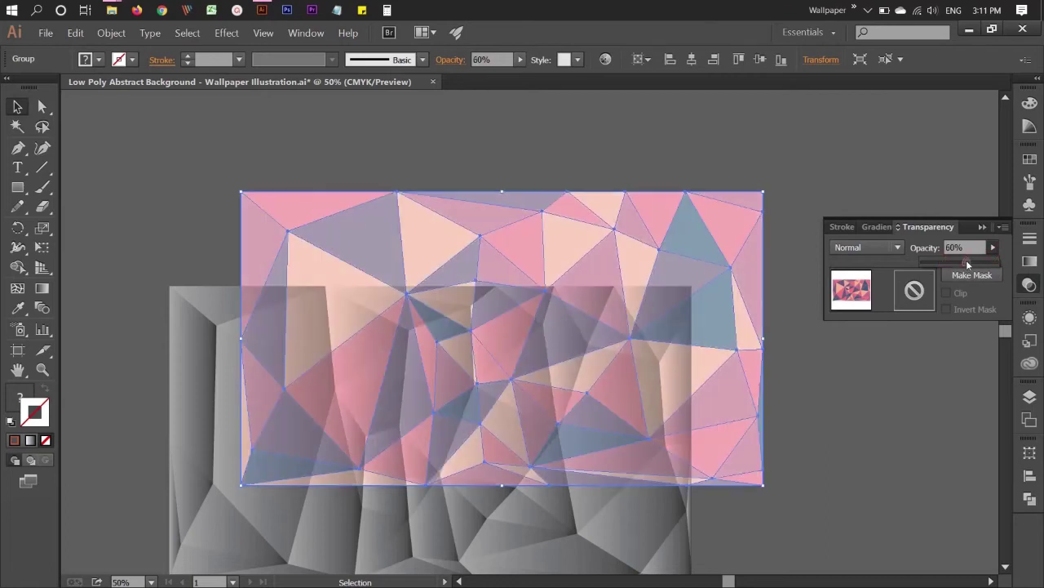
left_click(846, 392)
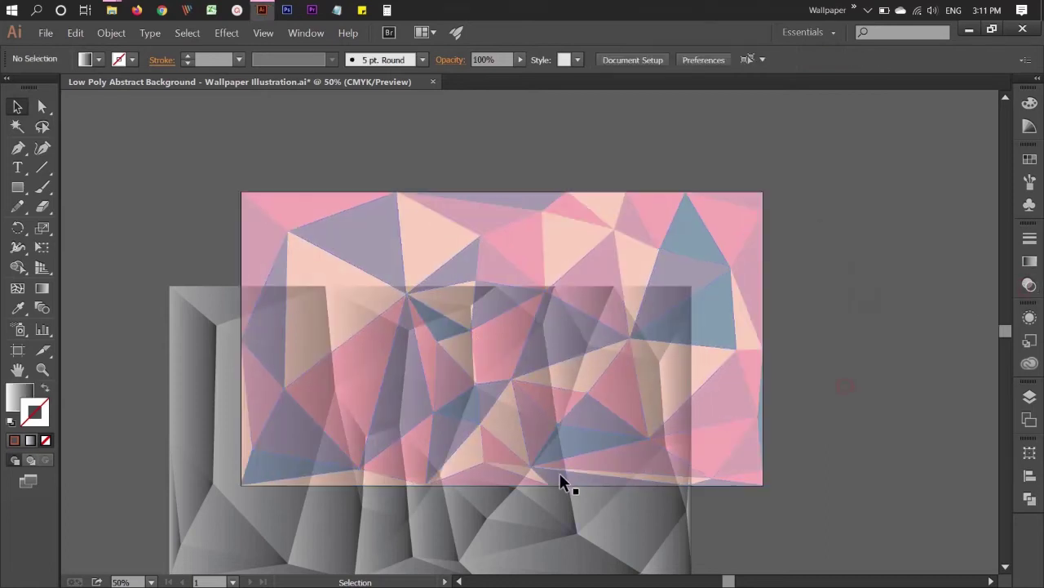
Move the pink low-poly group down and to the left
left_click(484, 506)
left_click(881, 402)
left_click(657, 355)
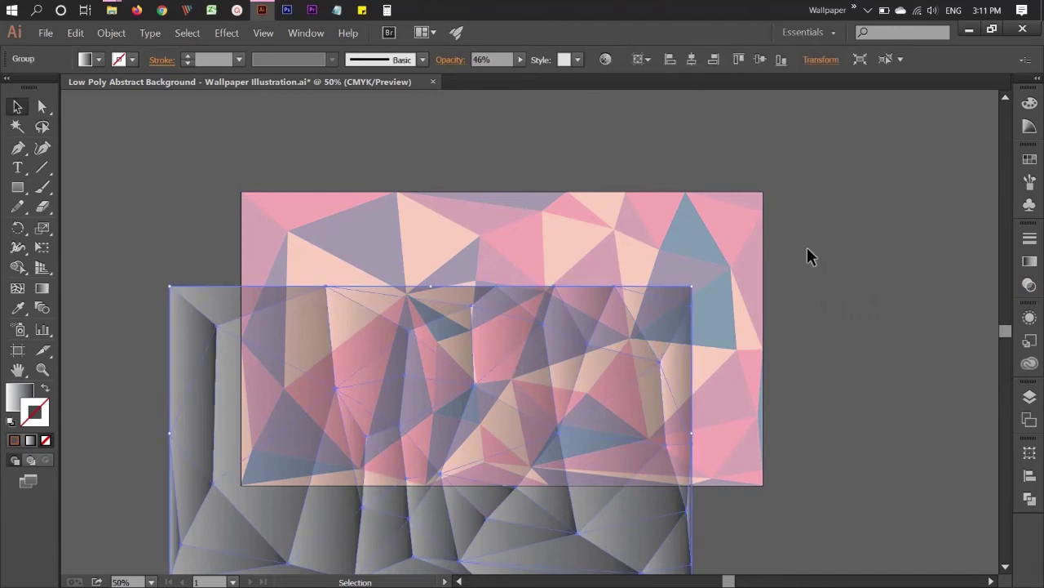
left_click(800, 270)
left_click_drag(607, 218, 576, 322)
left_click(581, 207)
Start a new rectangle with a width of 1920 px
key("m")
left_click(275, 198)
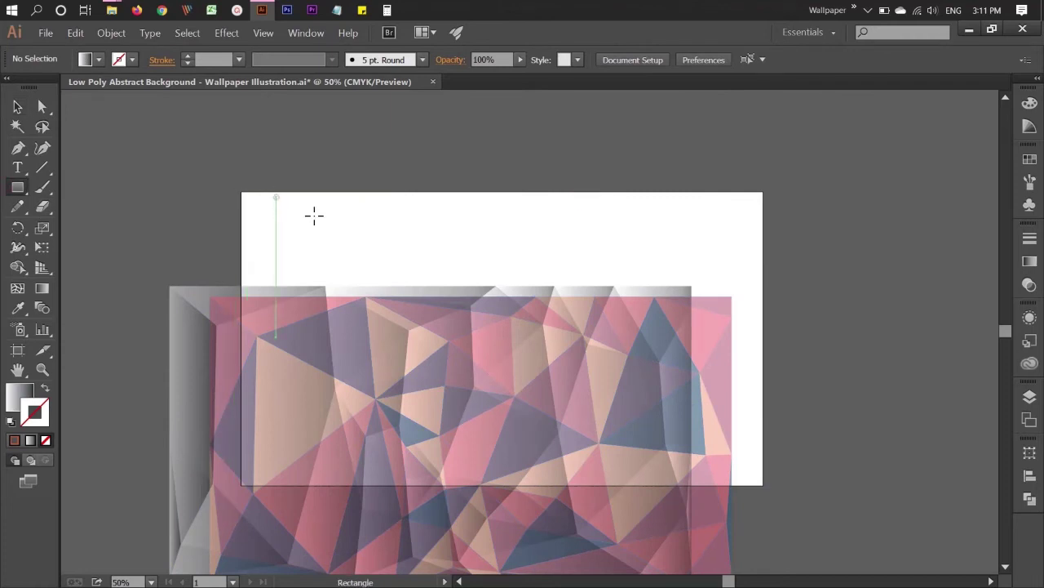
type("1920")
key("Tab")
Create the 1920×1080 rectangle and fill it with the pink theme colour from Libraries
key("Return")
left_click(17, 107)
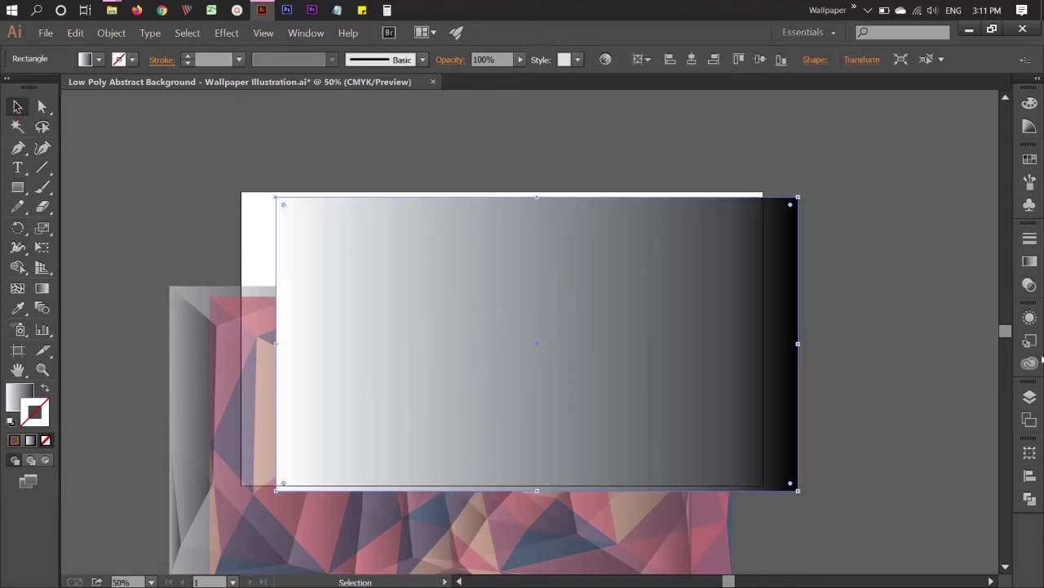
left_click(1036, 364)
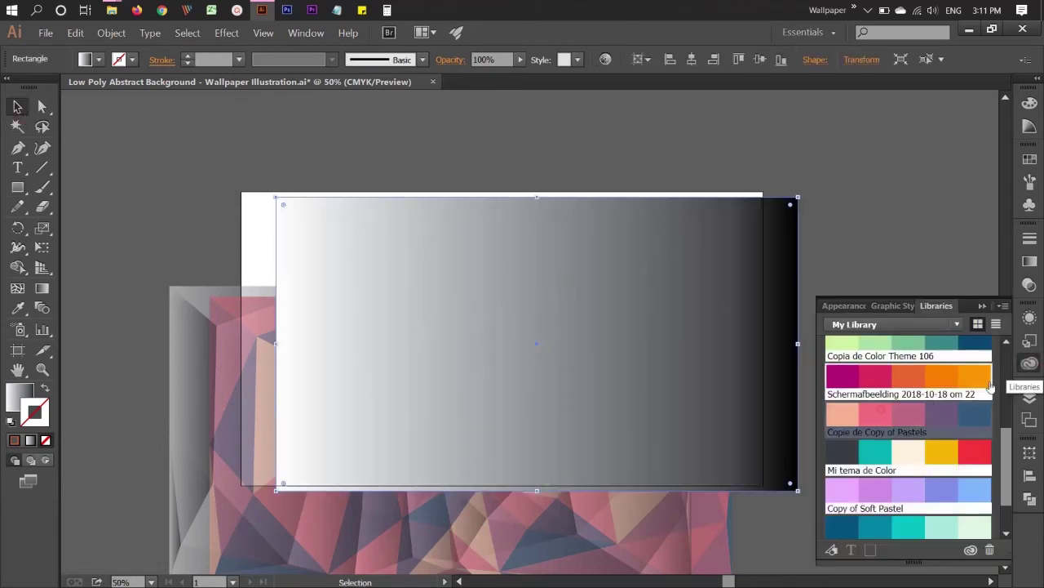
left_click(23, 396)
left_click(1029, 363)
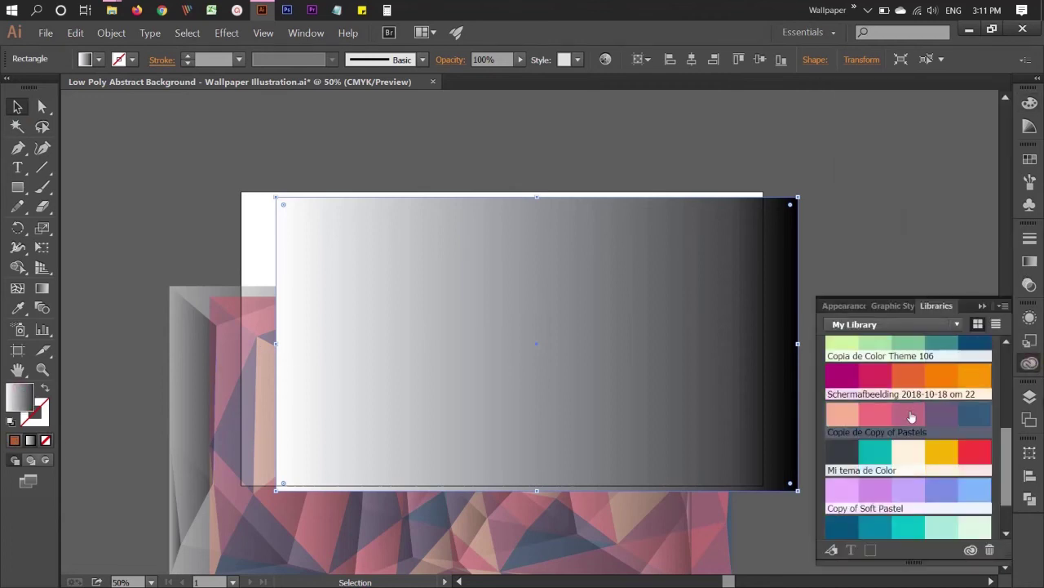
left_click(874, 418)
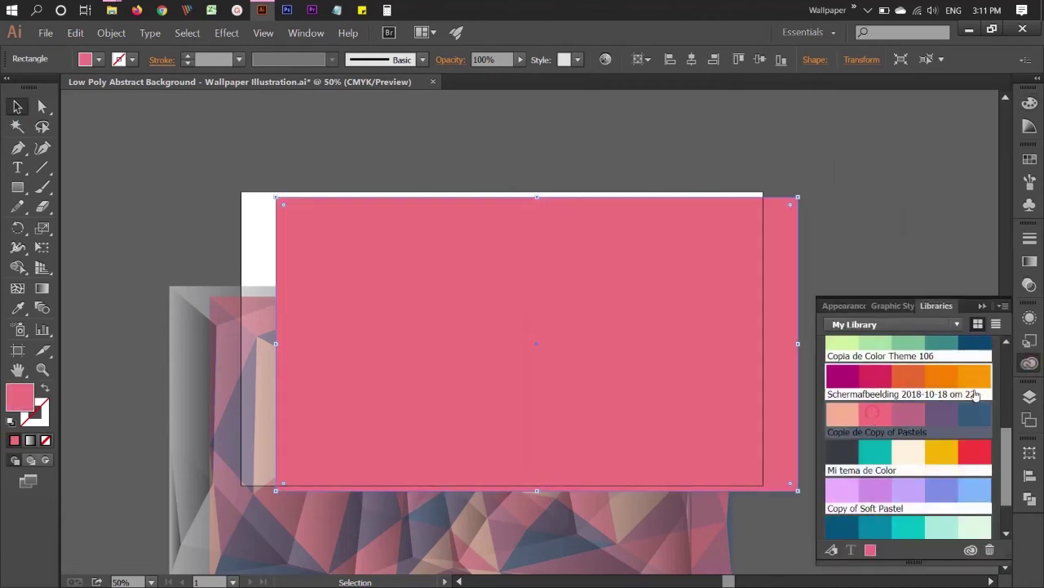
left_click(1028, 363)
Apply a linear gradient, remove the black stop, and darken the pink stop
left_click(1030, 262)
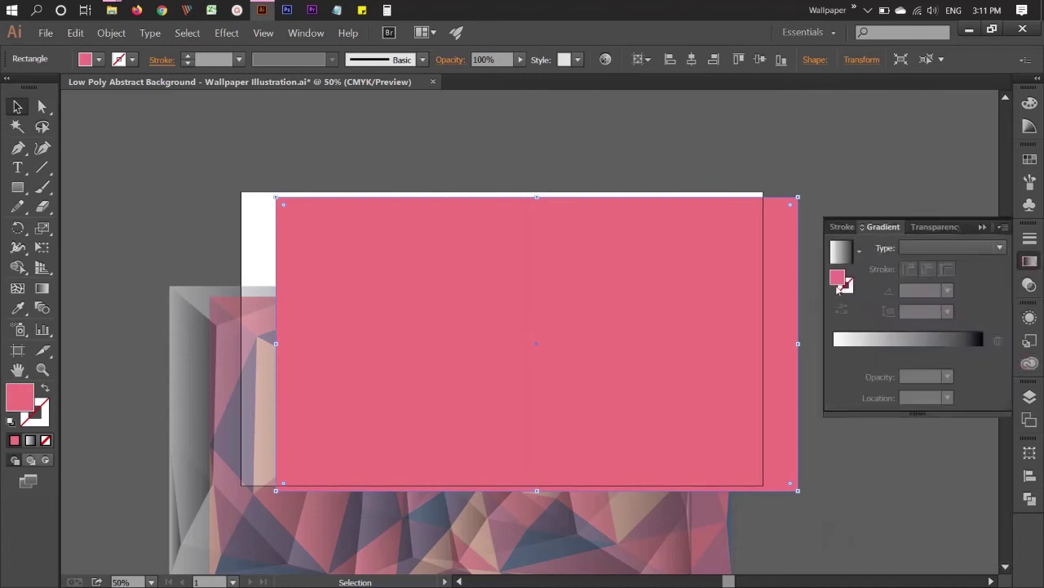
left_click(942, 345)
left_click_drag(982, 353, 983, 386)
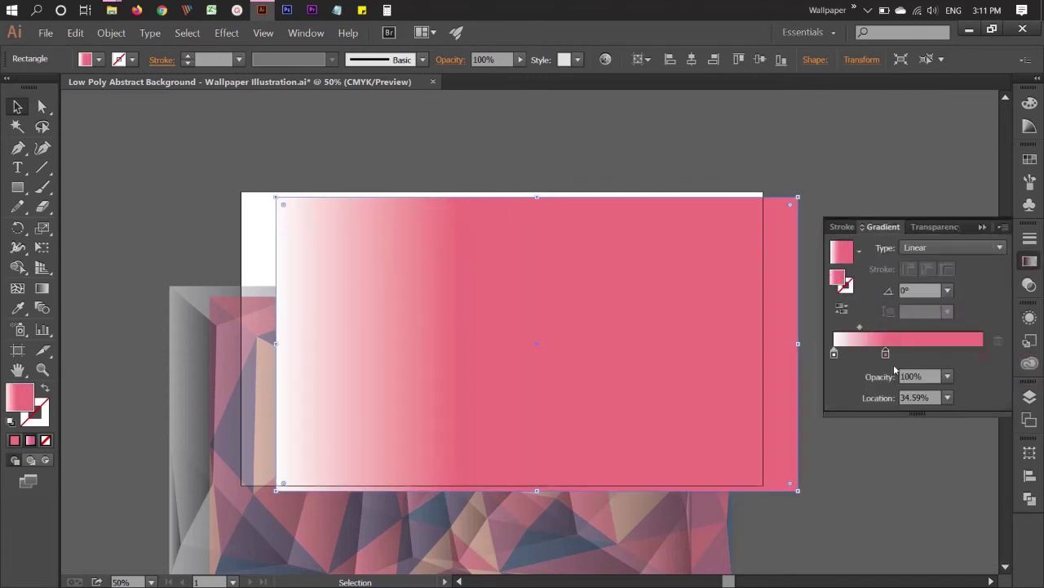
double_click(923, 354)
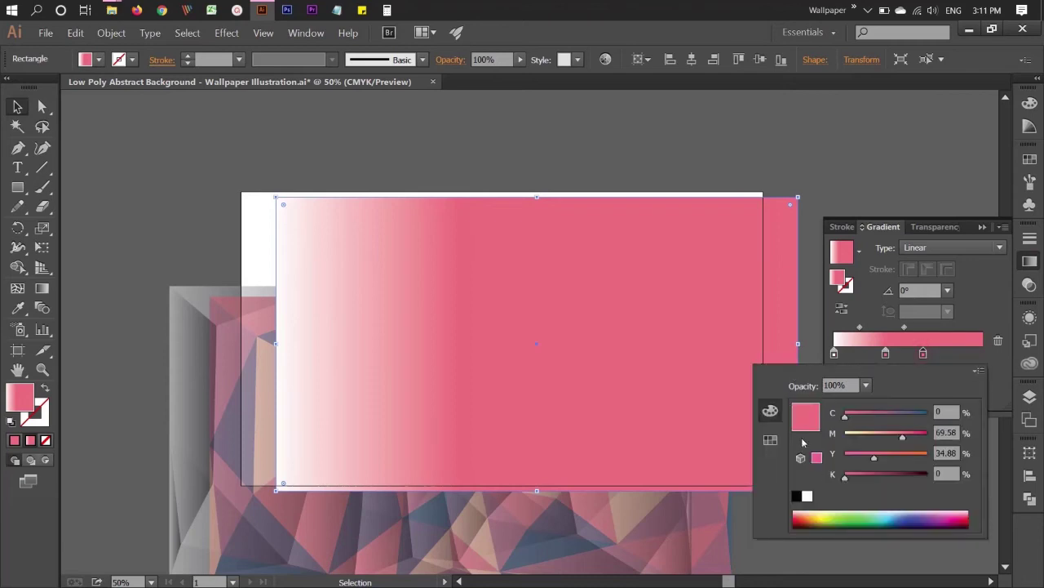
left_click(866, 478)
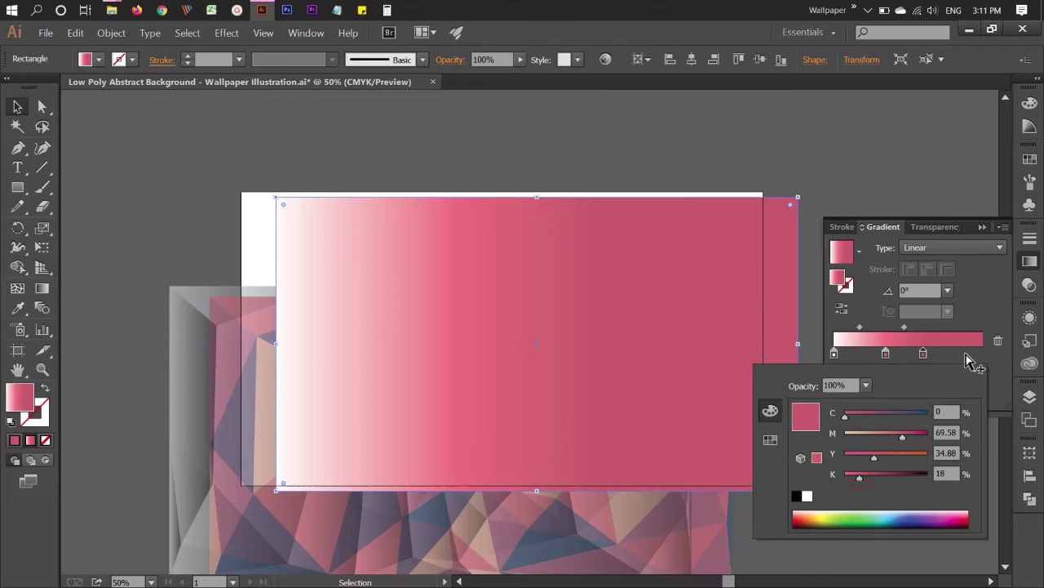
left_click(974, 303)
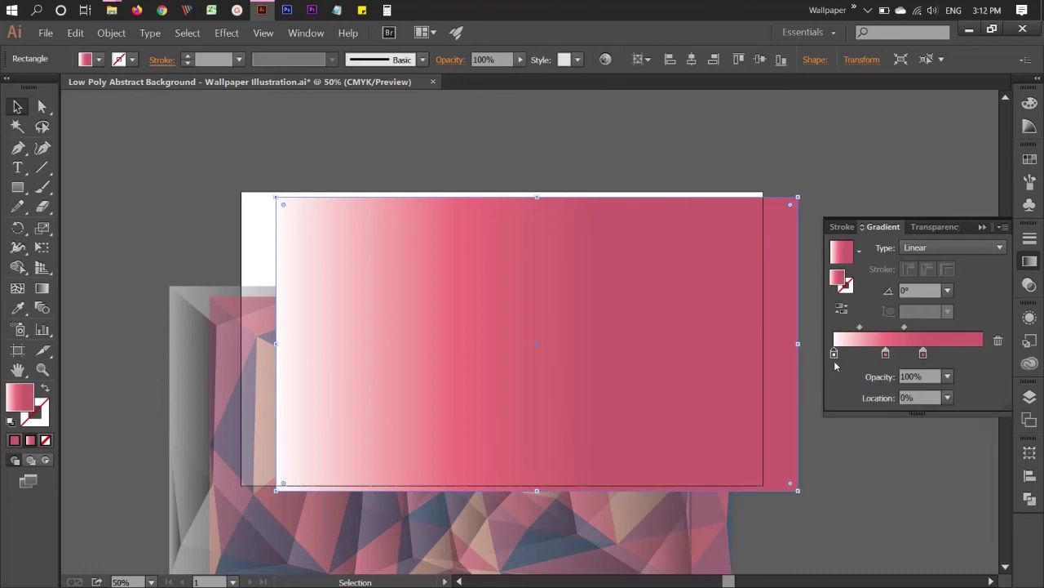
Remove the white stop and place pink stops at the start, end, and about 22%
left_click_drag(834, 353, 834, 400)
left_click_drag(887, 357, 833, 354)
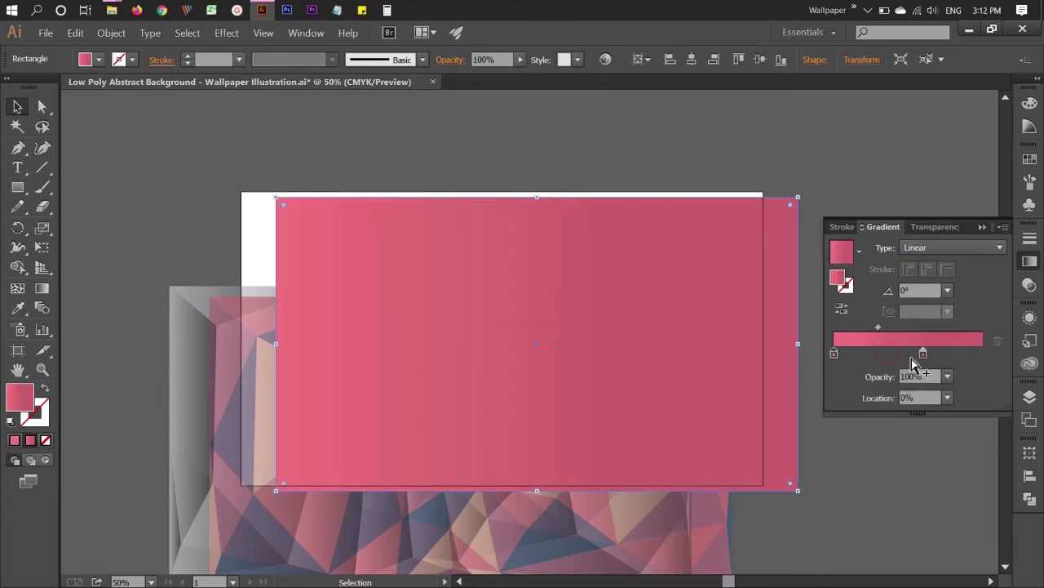
left_click_drag(923, 354, 984, 355)
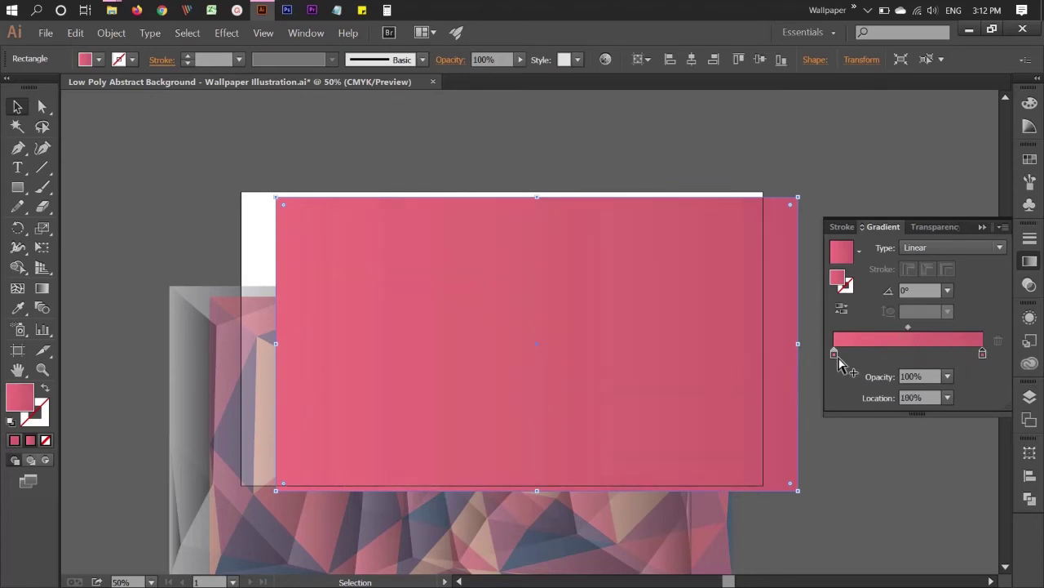
left_click_drag(834, 354, 866, 354)
Drag the gradient from upper left to lower right at about -36°, then reselect the rectangle
key("g")
left_click_drag(287, 222, 585, 366)
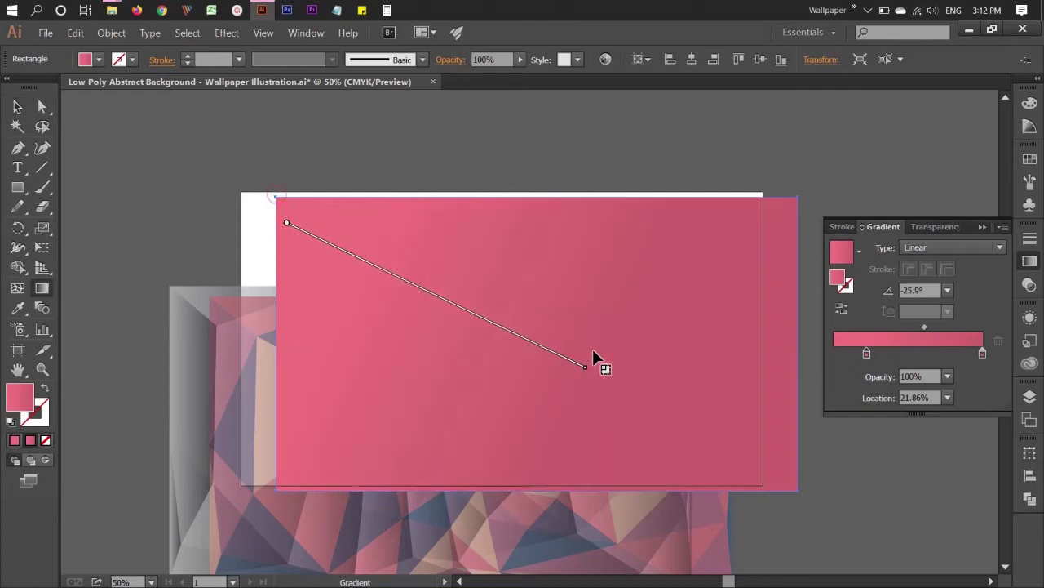
left_click_drag(258, 216, 902, 508)
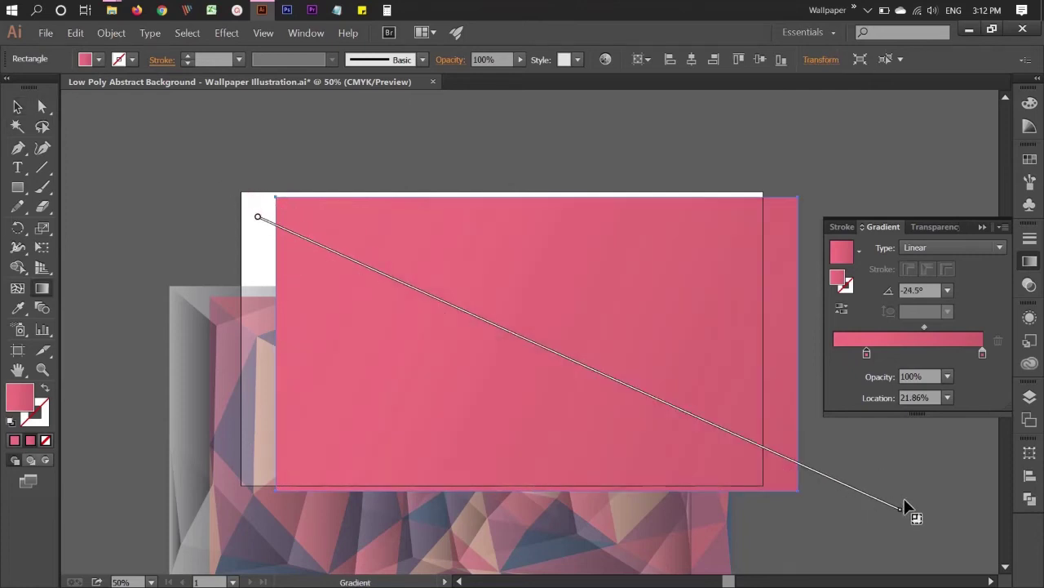
left_click_drag(340, 204, 576, 369)
left_click_drag(414, 194, 714, 408)
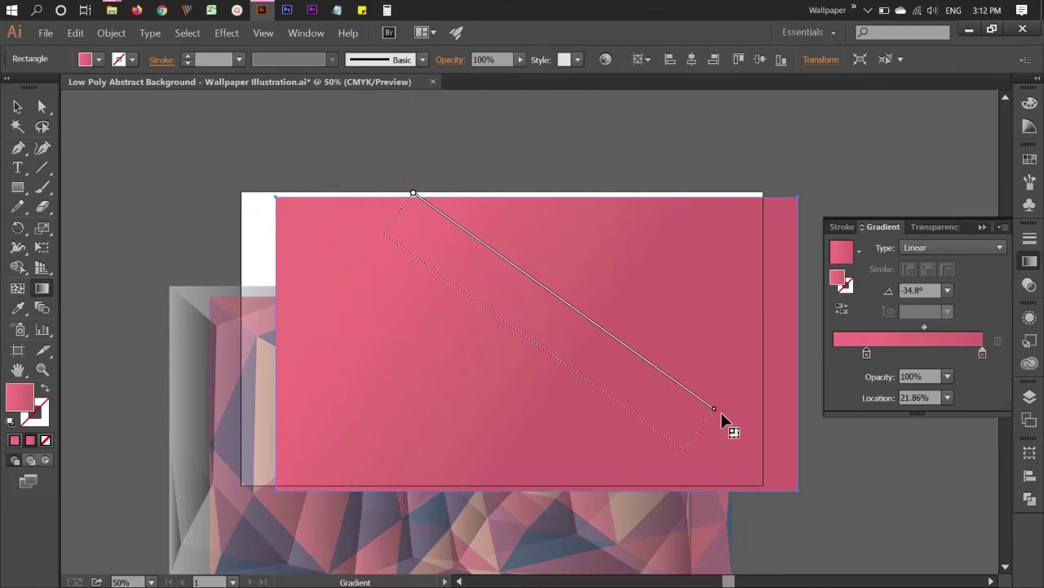
left_click_drag(384, 234, 700, 464)
key("v")
left_click(892, 471)
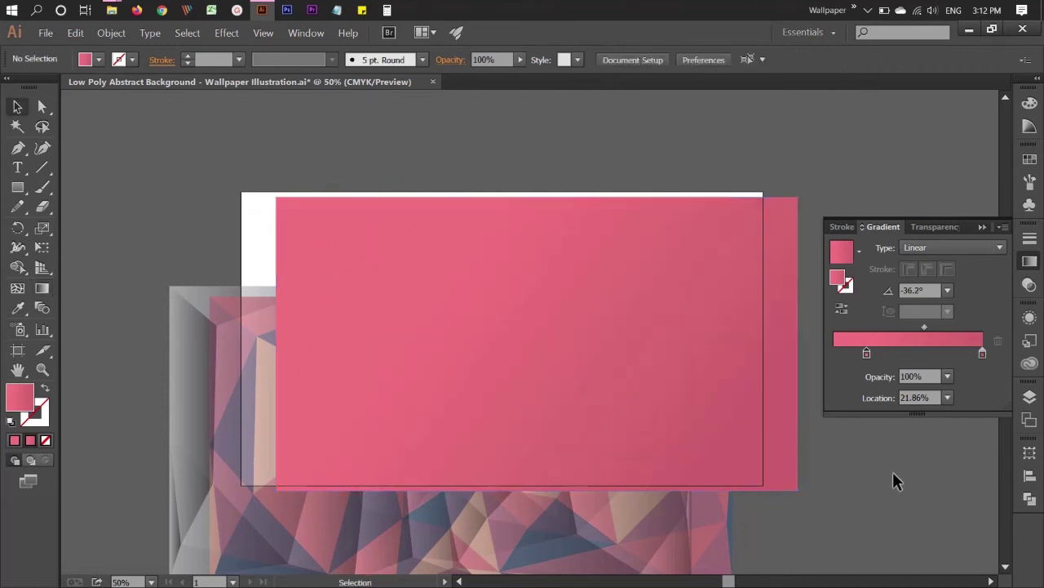
left_click(441, 344)
Keep the gradient linear and add a middle stop with less yellow
left_click(917, 248)
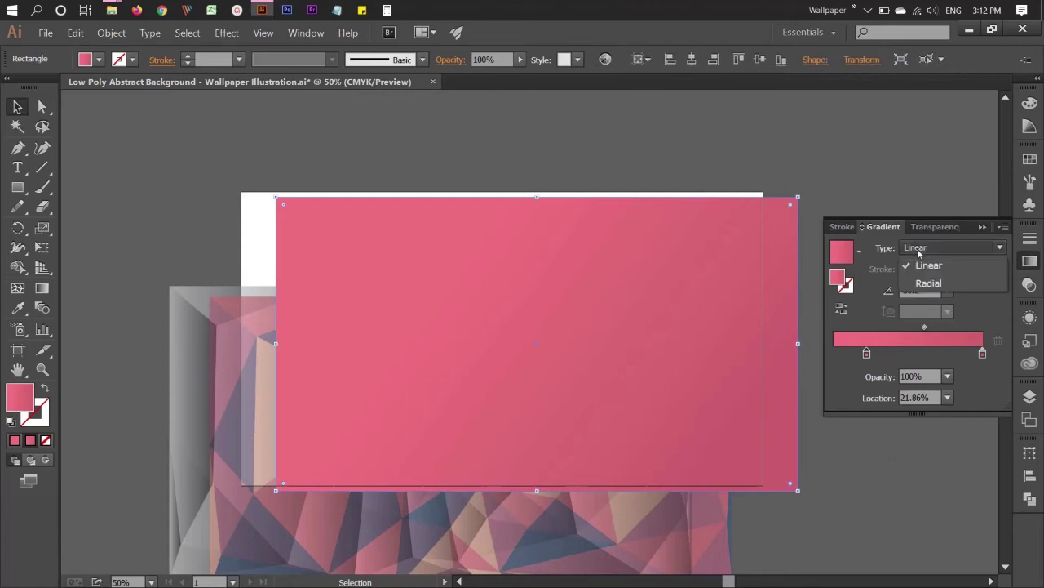
left_click(989, 377)
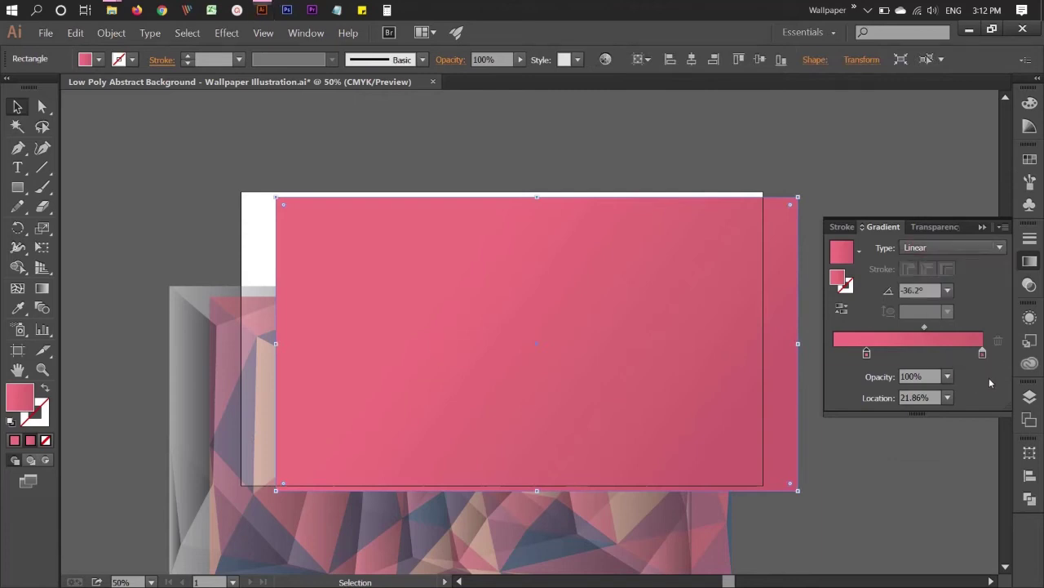
left_click(926, 358)
double_click(926, 353)
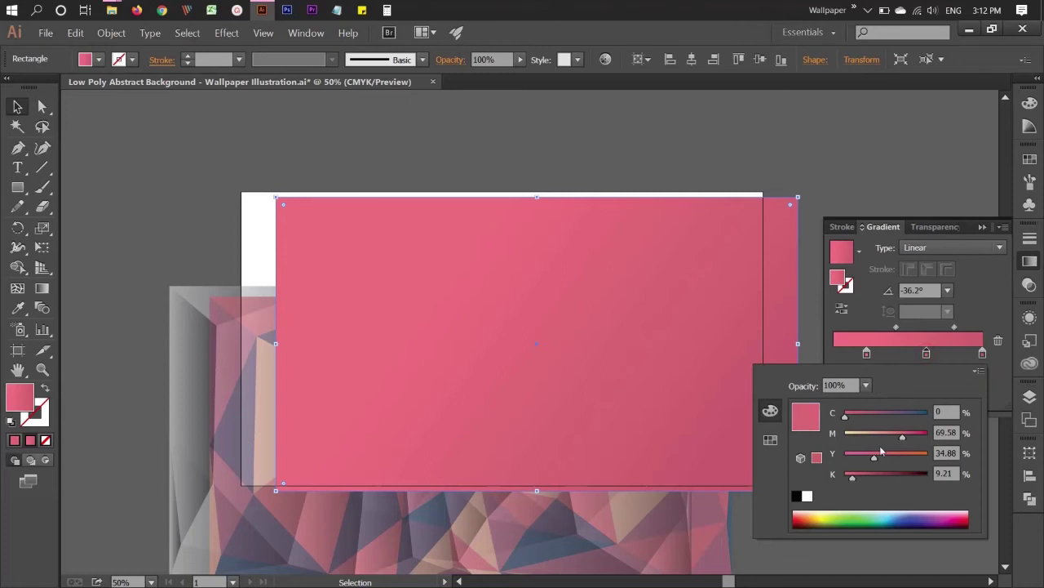
left_click_drag(871, 459, 855, 459)
left_click(967, 313)
Add a left stop with yellow 19 and an 81% stop with magenta 83
left_click(847, 353)
double_click(848, 356)
left_click_drag(861, 452, 862, 457)
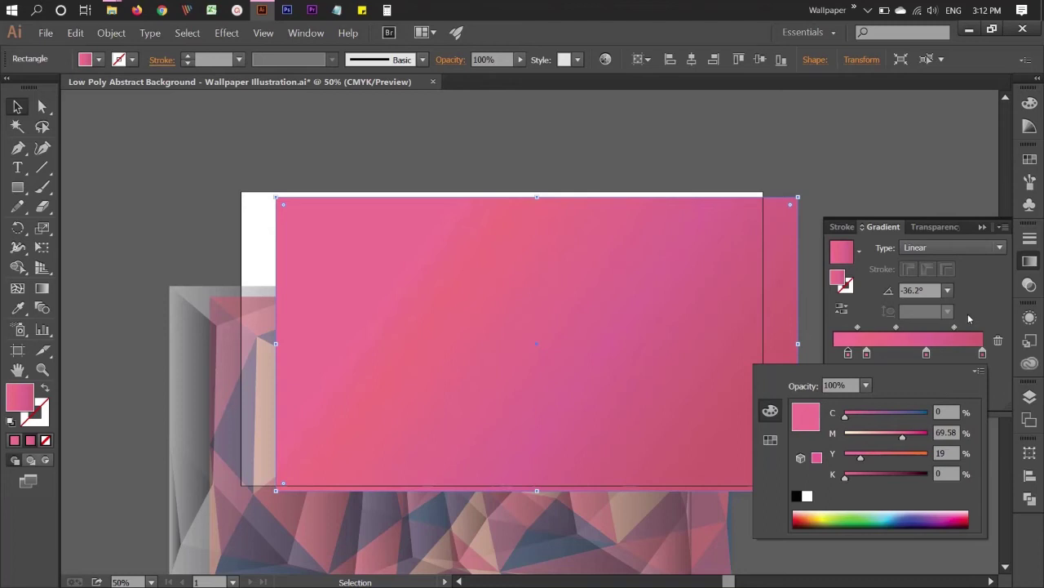
left_click(969, 319)
left_click(955, 354)
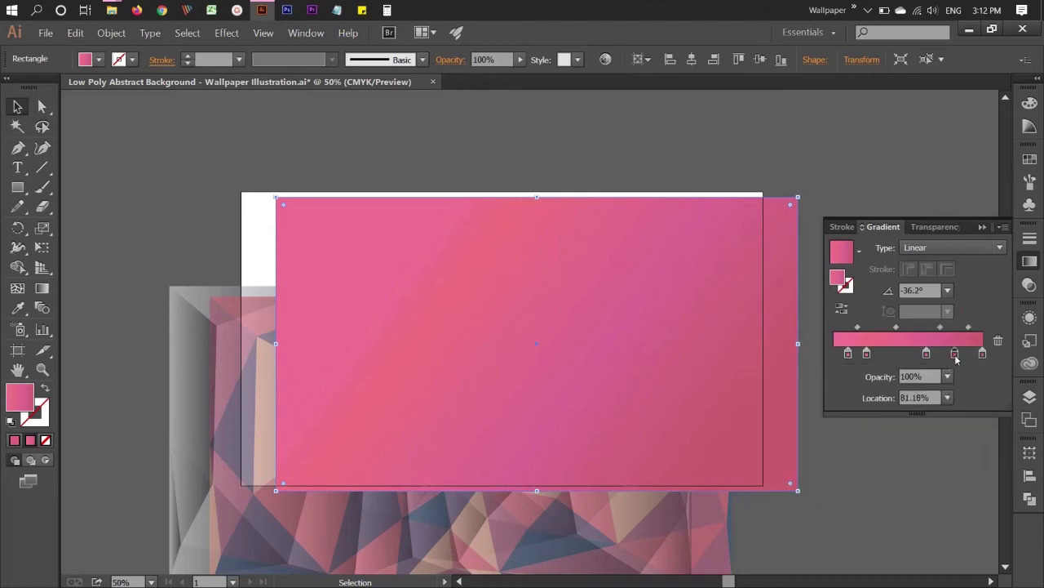
double_click(955, 352)
left_click_drag(907, 437, 915, 435)
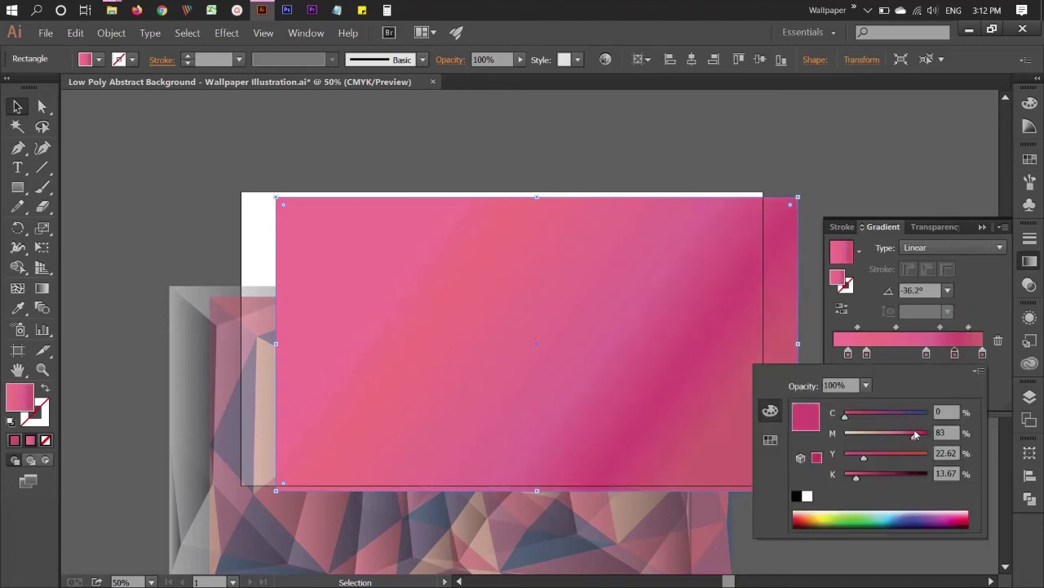
left_click(984, 308)
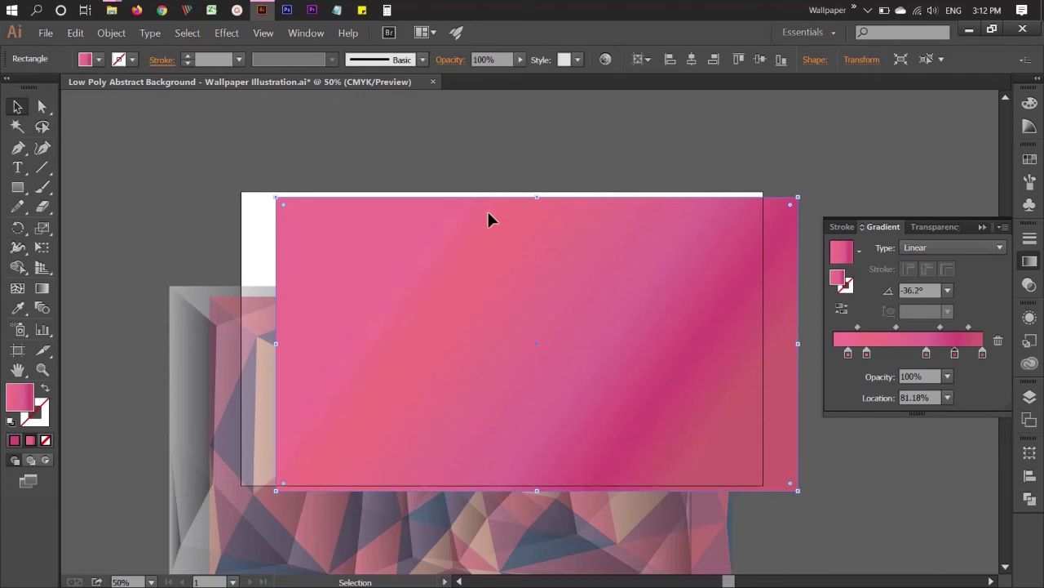
Send the pink rectangle behind the low-poly artwork
right_click(508, 228)
mouse_move(544, 396)
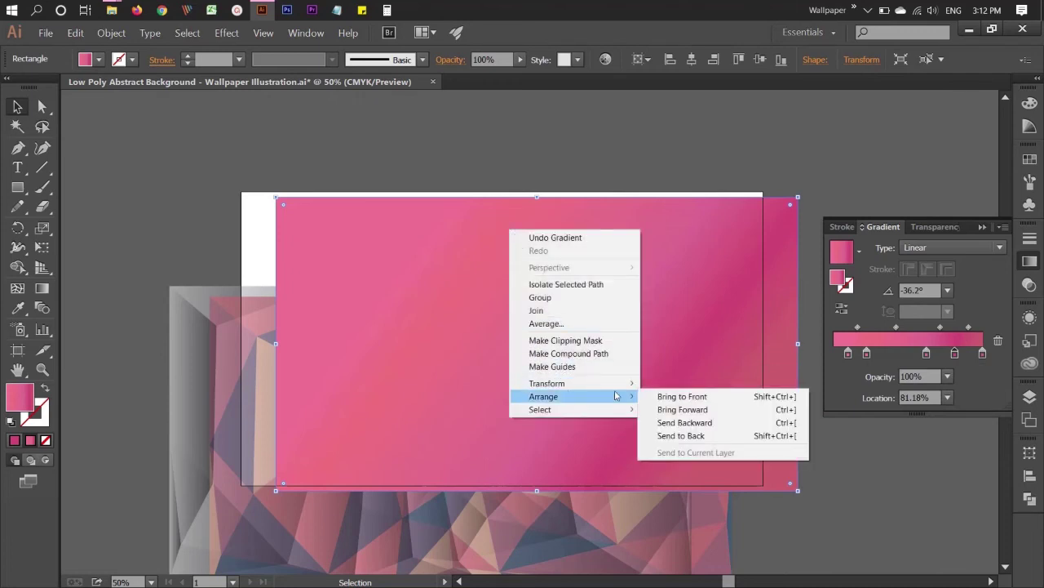
left_click(698, 435)
left_click(552, 166)
Set one low-poly group to 18% opacity, then select the other and raise it to 100%
left_click(173, 305)
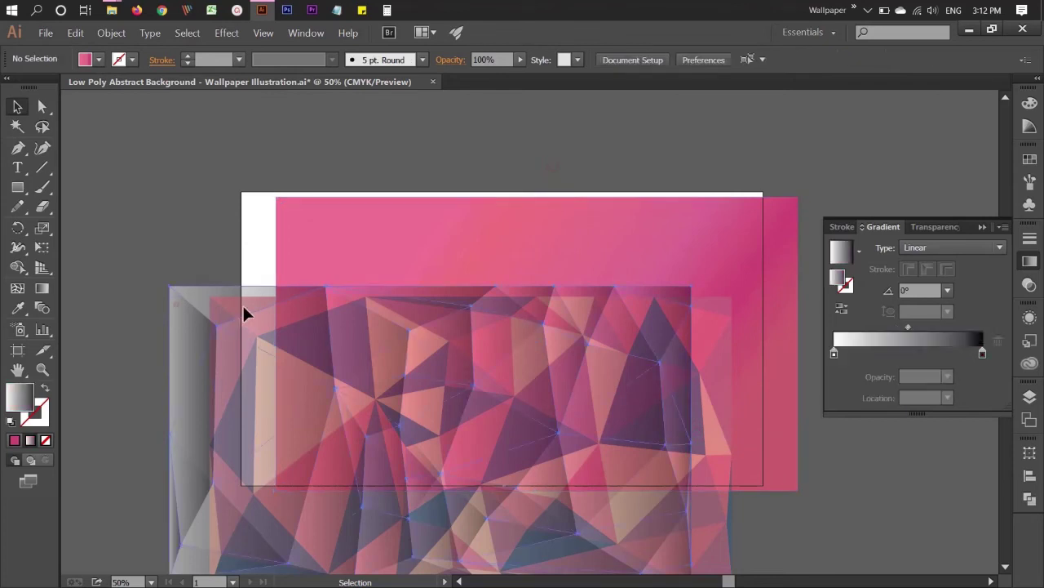
left_click(1029, 285)
left_click(993, 248)
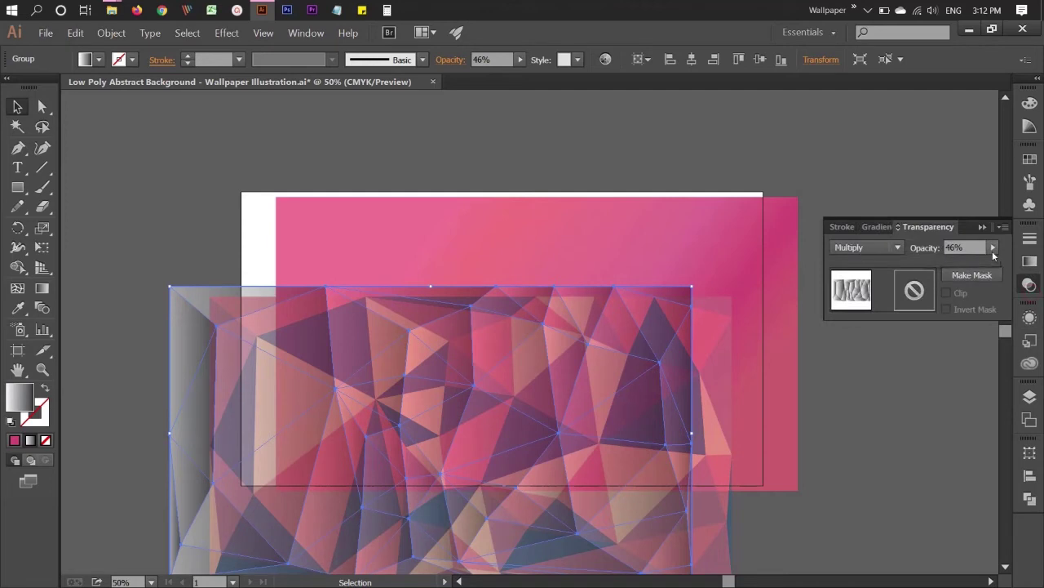
left_click(937, 263)
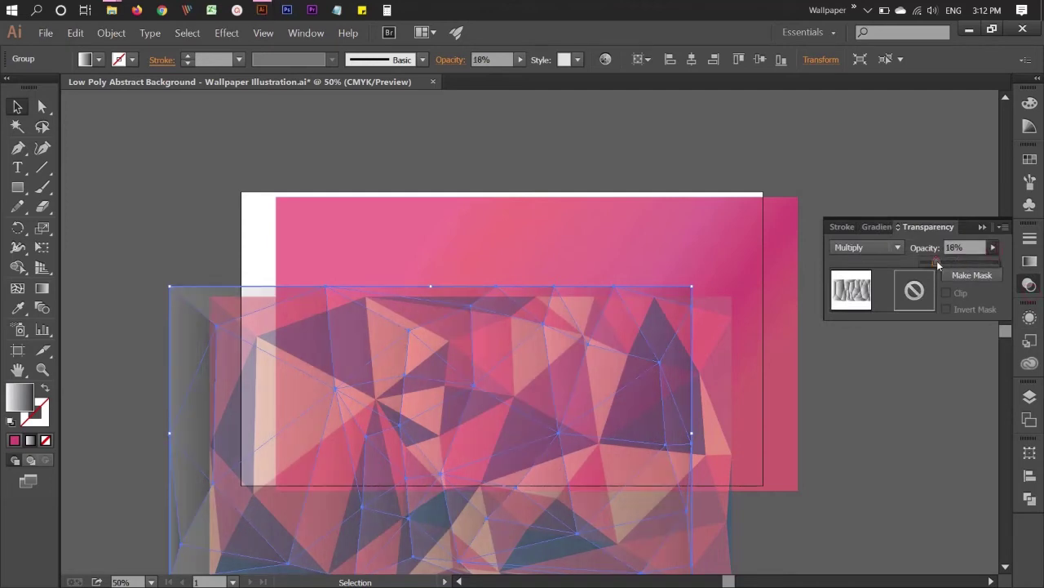
left_click(853, 440)
left_click(730, 400)
scroll(969, 248, "up", 7)
scroll(969, 248, "up", 7)
scroll(968, 249, "up", 8)
scroll(968, 251, "up", 7)
scroll(970, 255, "up", 11)
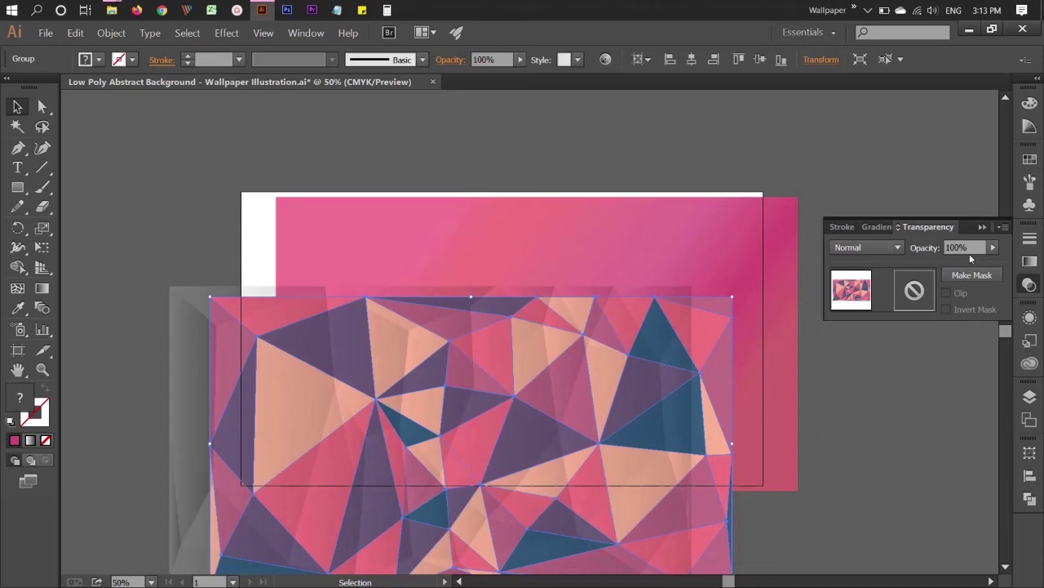
Try Multiply and Screen blends on the top triangle layer, then return it to Normal
scroll(971, 247, "down", 7)
left_click(877, 247)
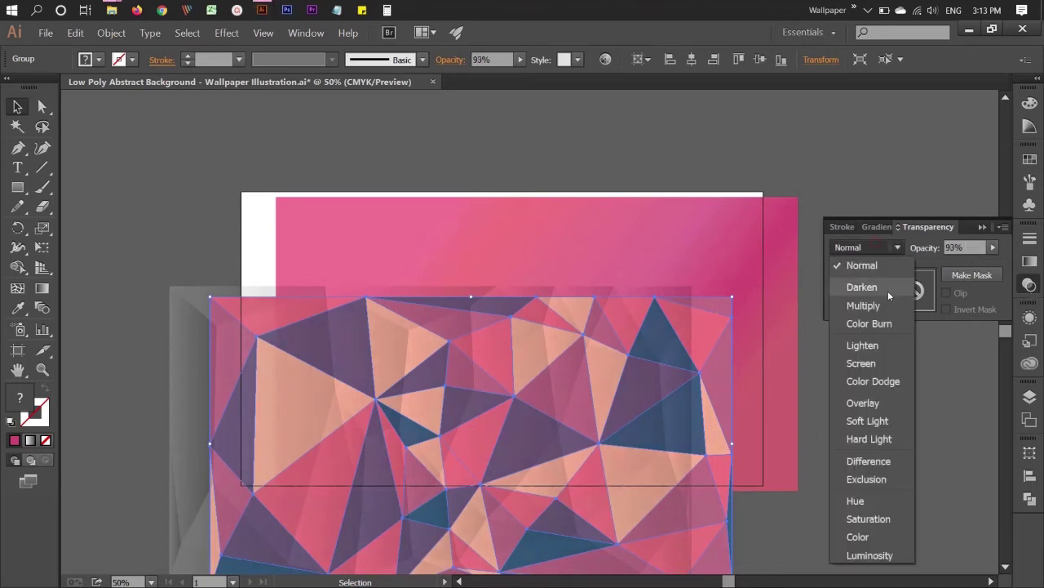
left_click(880, 305)
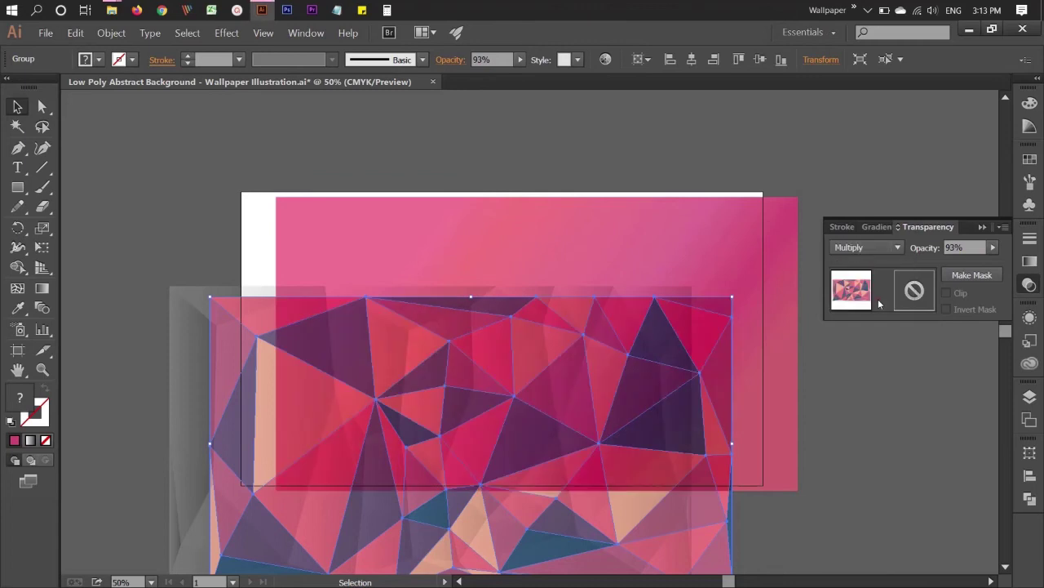
left_click(881, 252)
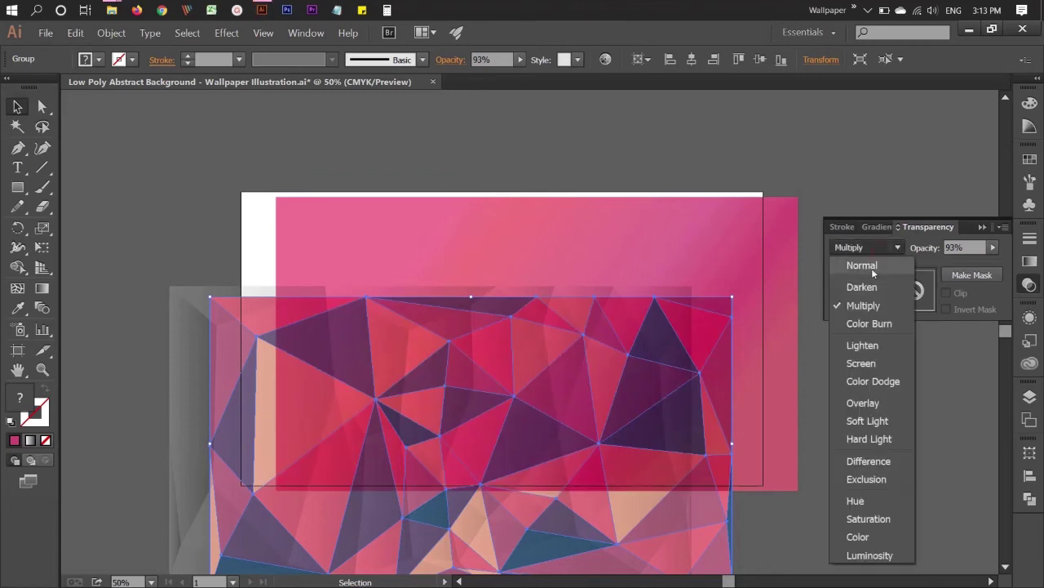
left_click(860, 363)
left_click(863, 251)
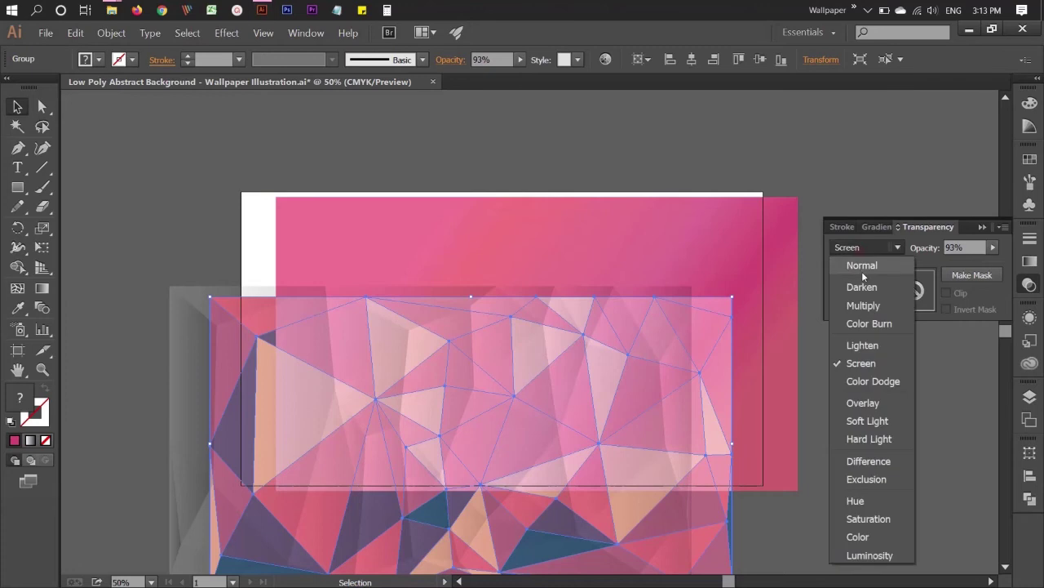
left_click(861, 271)
left_click(870, 335)
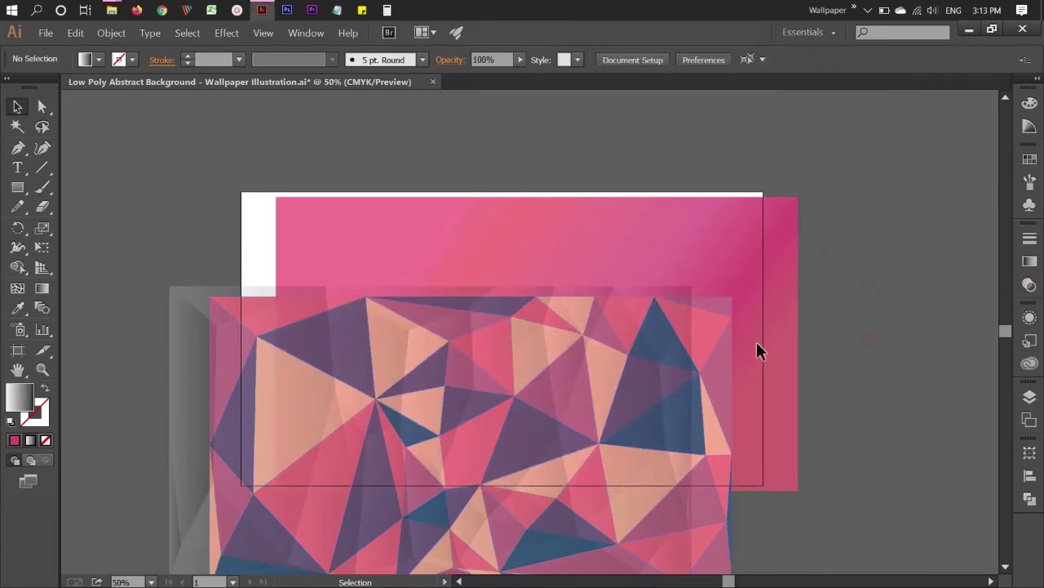
Centre all the artwork horizontally and vertically on the artboard
key("ctrl+a")
left_click(636, 59)
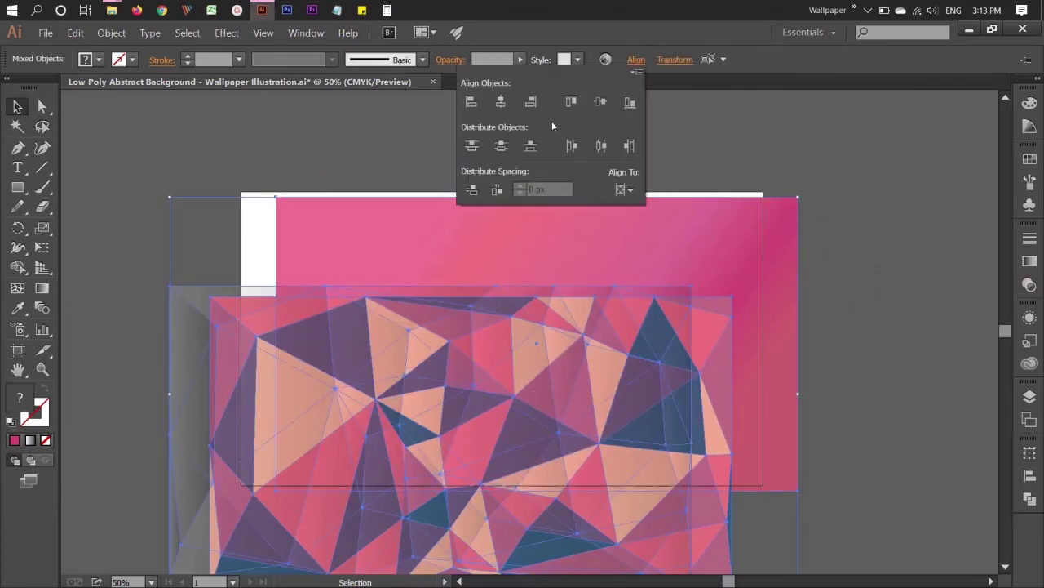
left_click(502, 102)
left_click(601, 102)
left_click(831, 293)
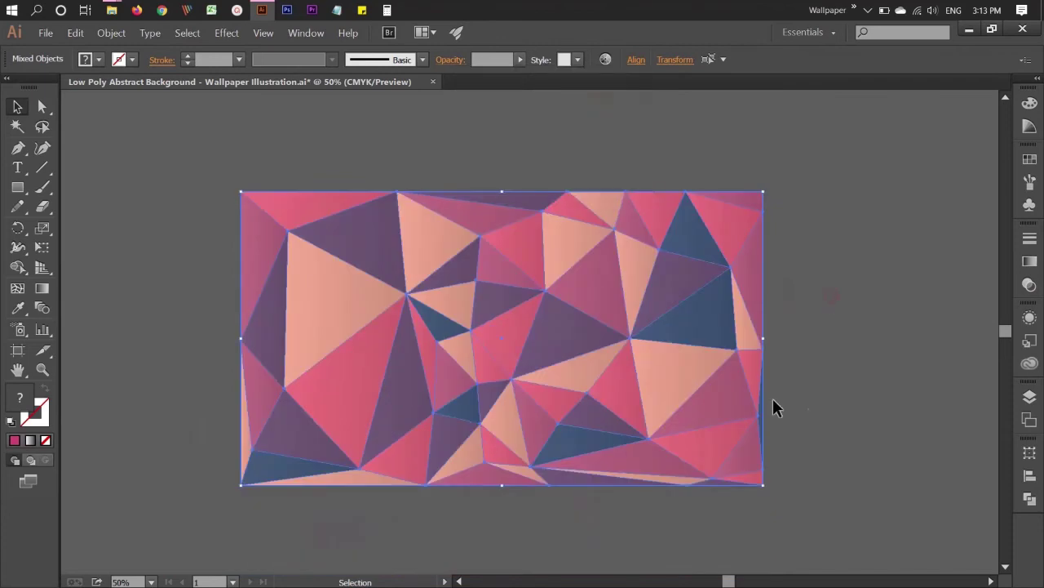
left_click(805, 396)
Move the faint triangle layer down about 185 px
key("a")
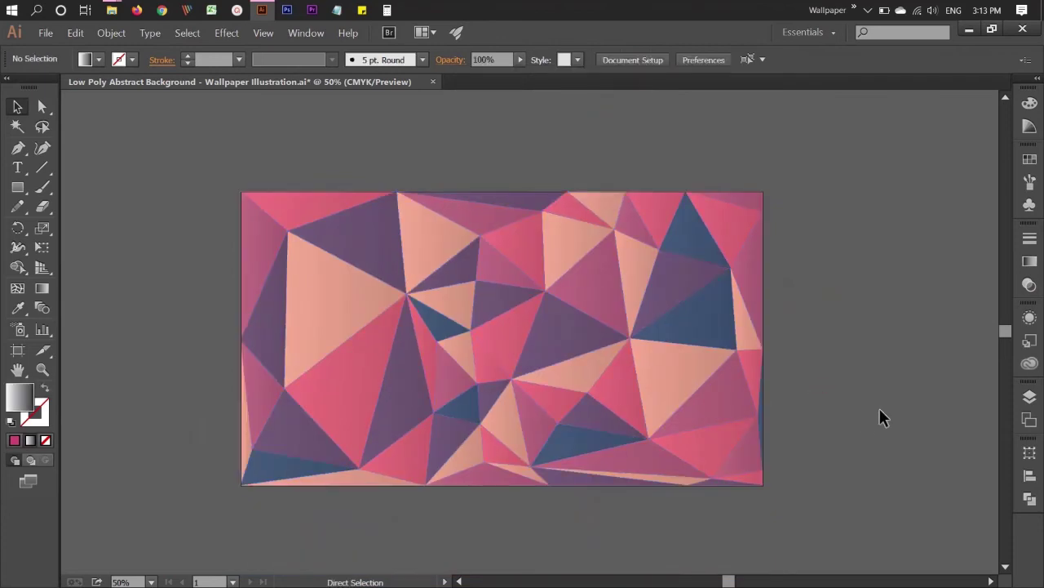
scroll(862, 388, "up", 1)
left_click_drag(551, 296, 707, 314)
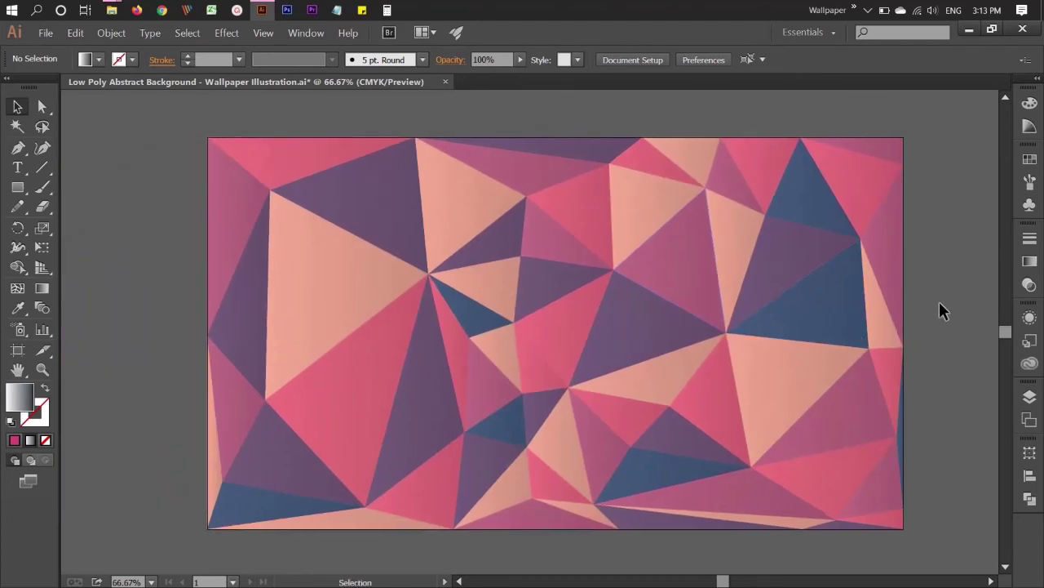
left_click_drag(694, 281, 689, 344)
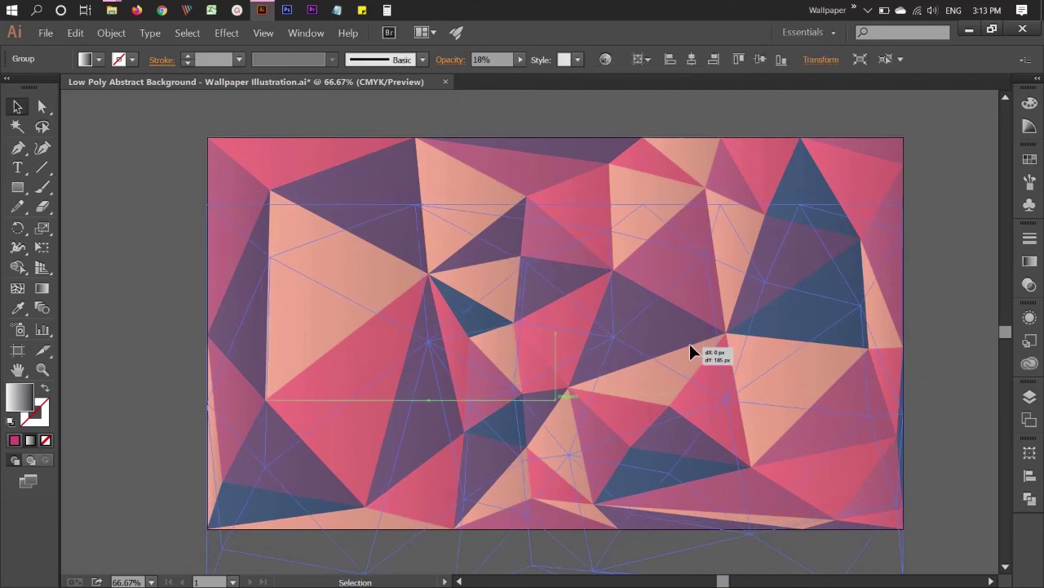
left_click(583, 179)
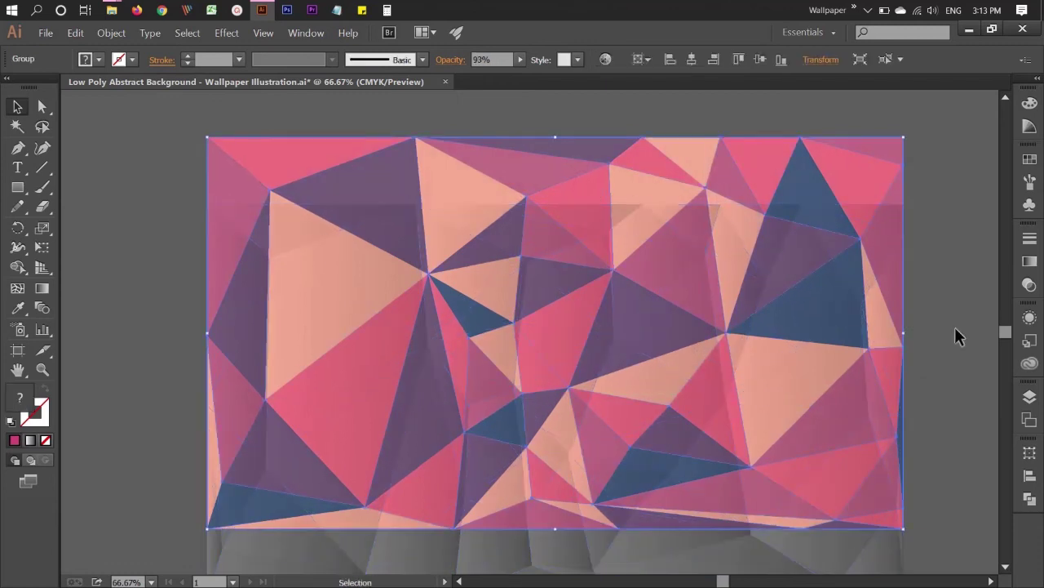
Set the top triangle layer's opacity to 61%
left_click(1030, 284)
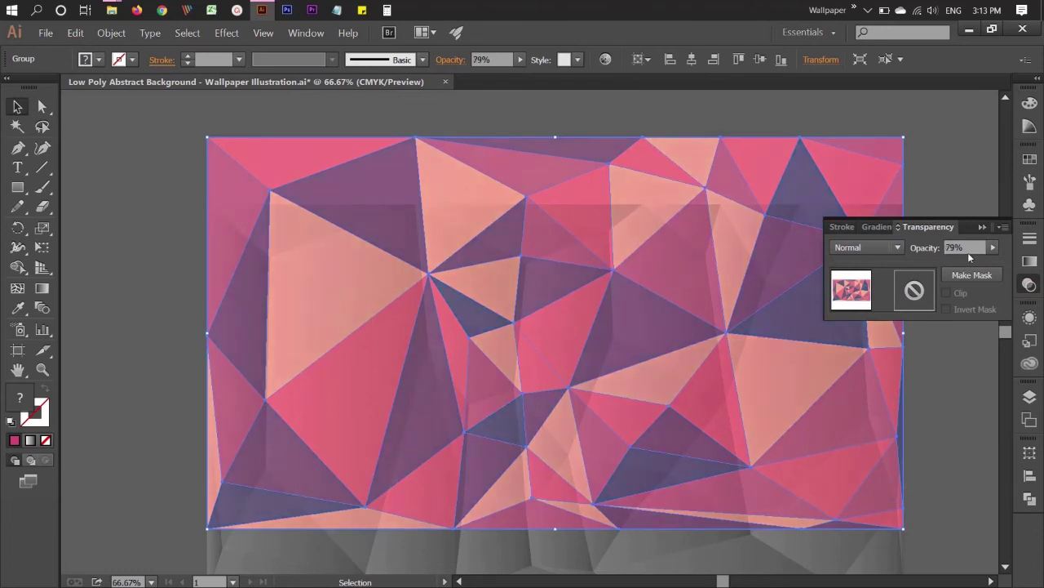
type("67")
key("Return")
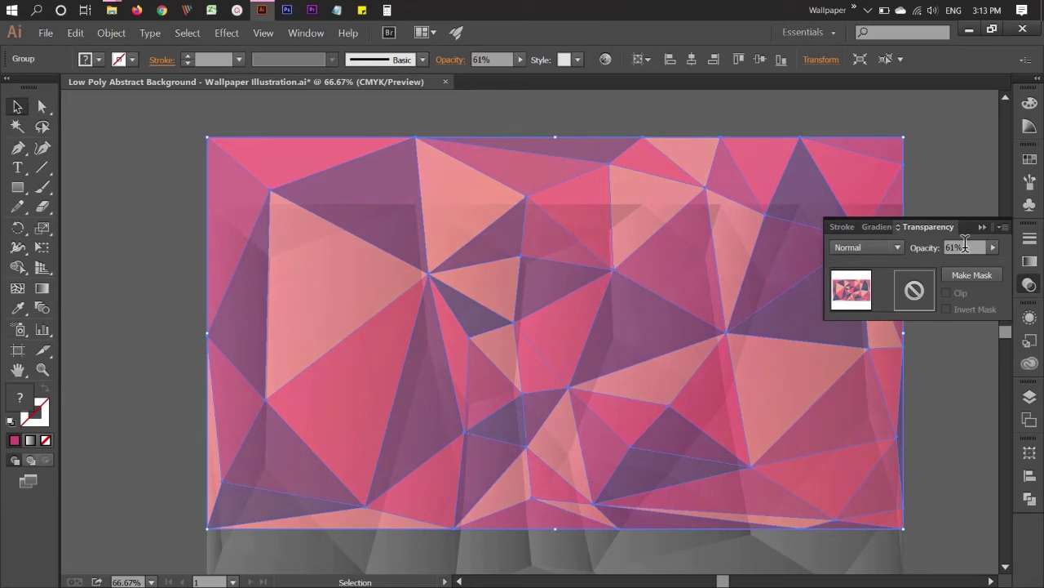
left_click(1029, 284)
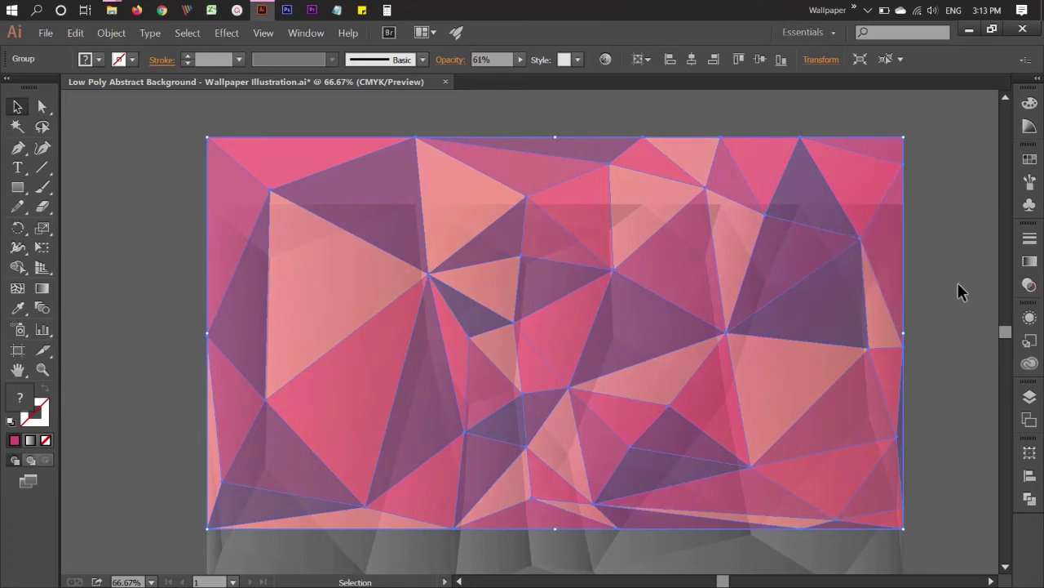
left_click(958, 283)
Re-centre all artwork horizontally and vertically on the artboard, then begin Save As
key("ctrl+a")
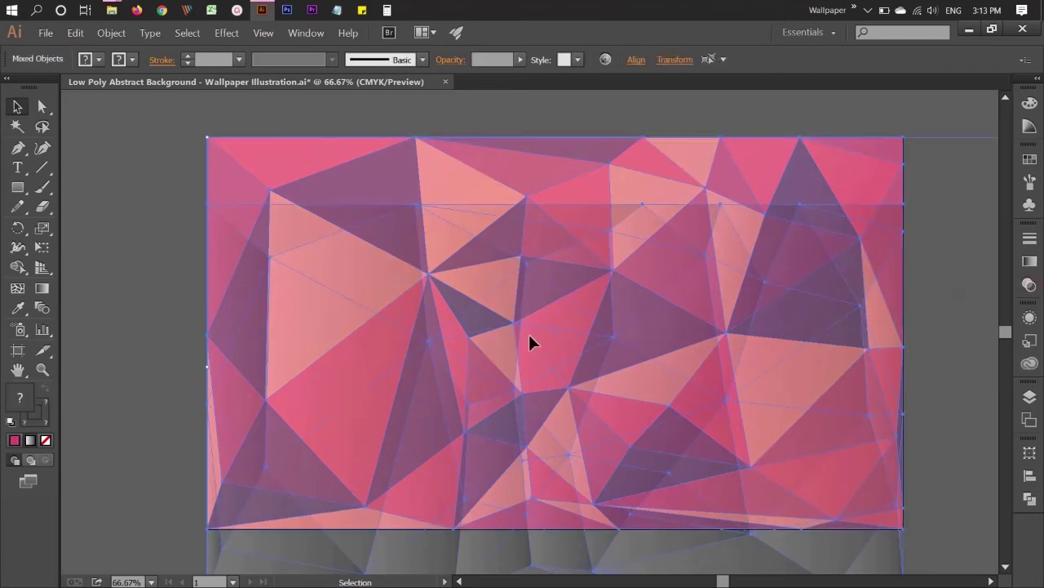
left_click(636, 59)
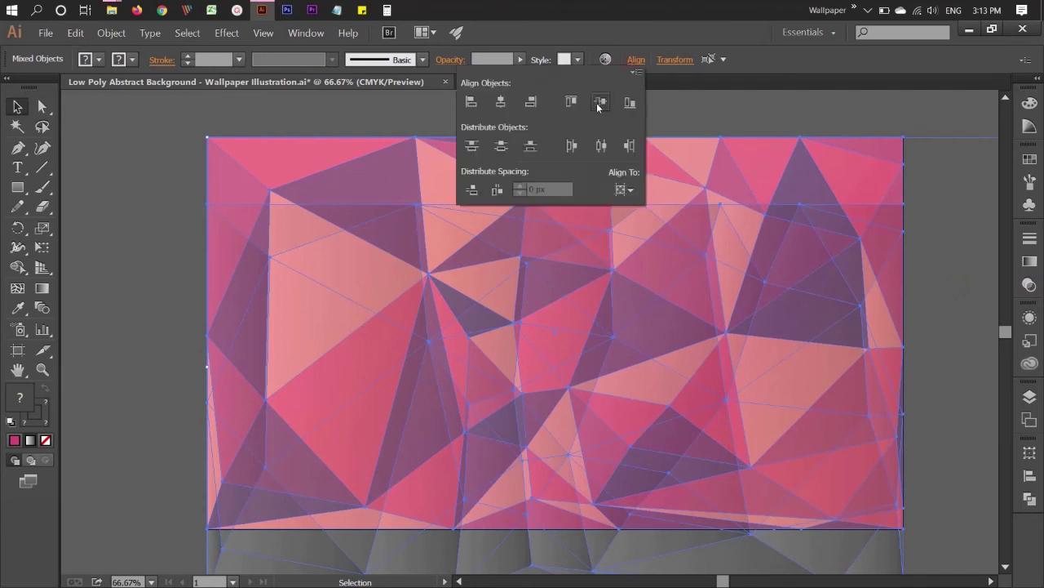
left_click(601, 101)
left_click(500, 102)
key("a")
key("ctrl+shift+s")
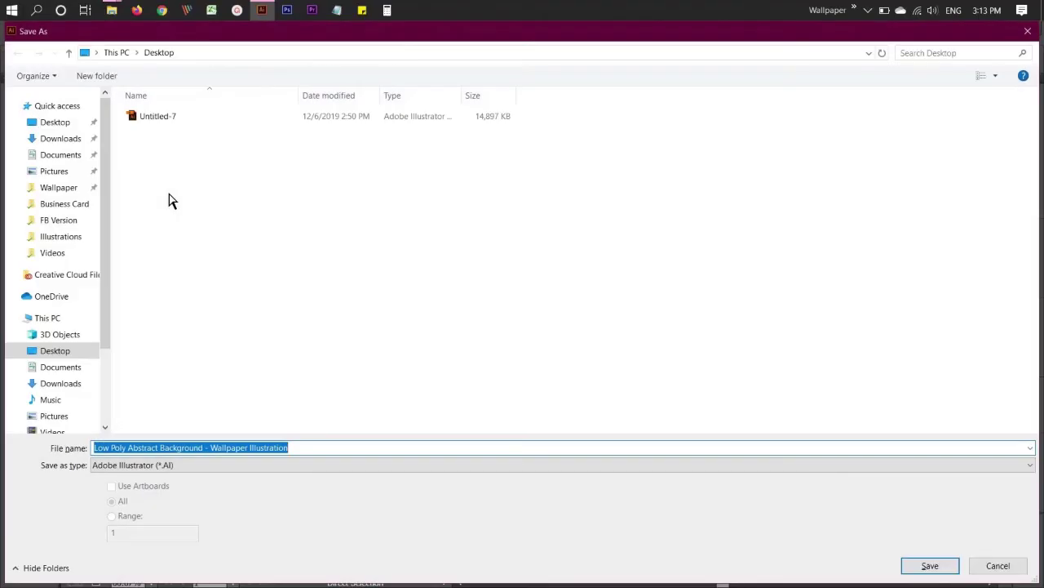
mouse_move(64, 203)
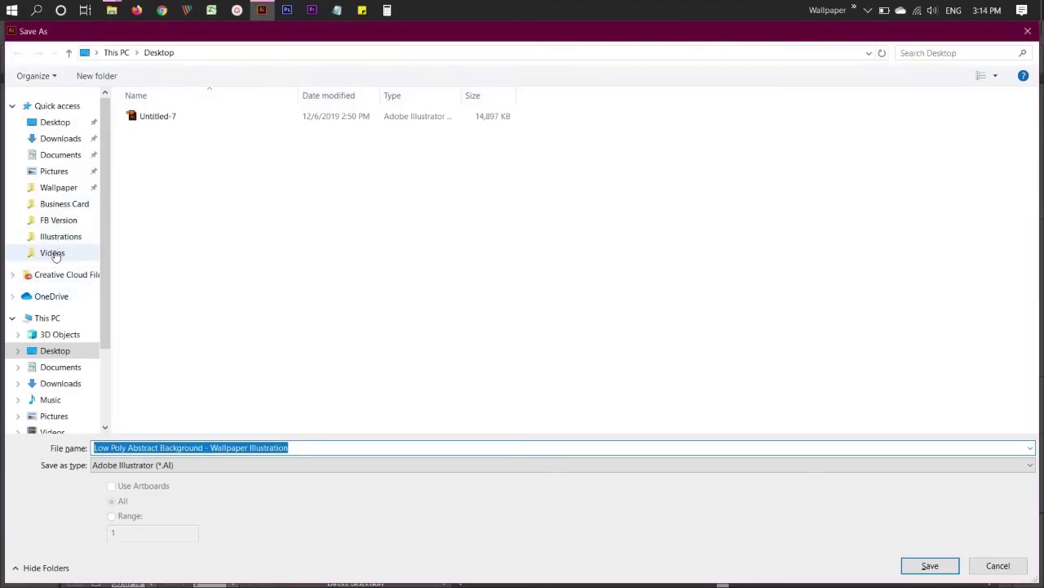
Save into the '38. How to Design Low Poly Abstract Background' folder, replacing the existing file
left_click(52, 252)
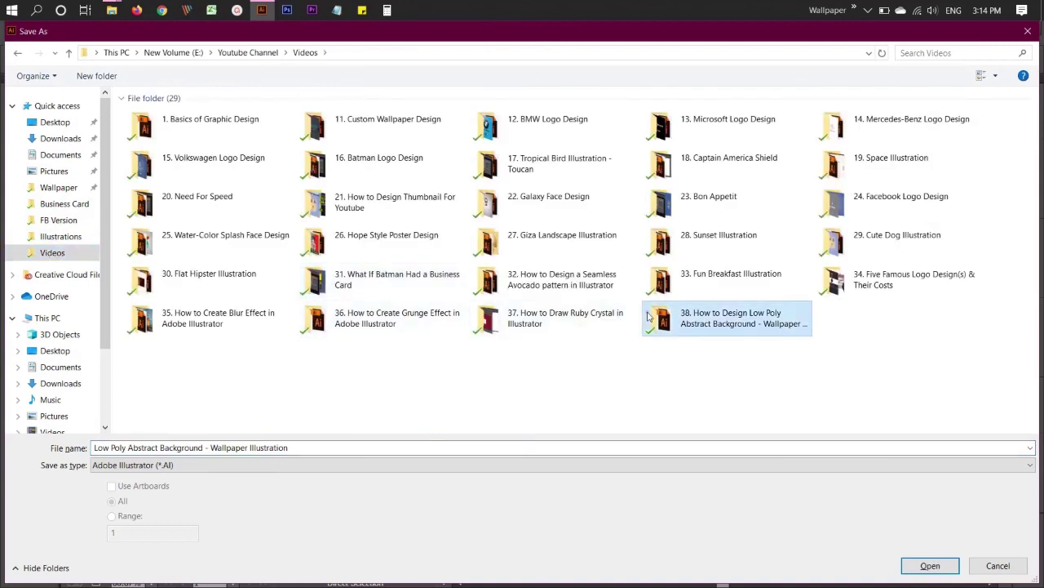
double_click(650, 315)
left_click(908, 561)
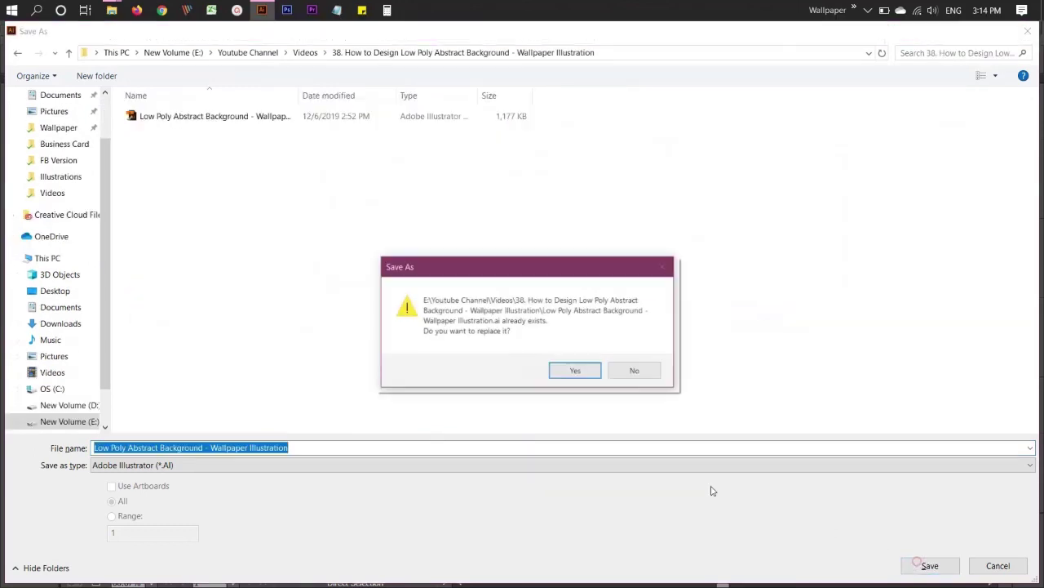
left_click(583, 374)
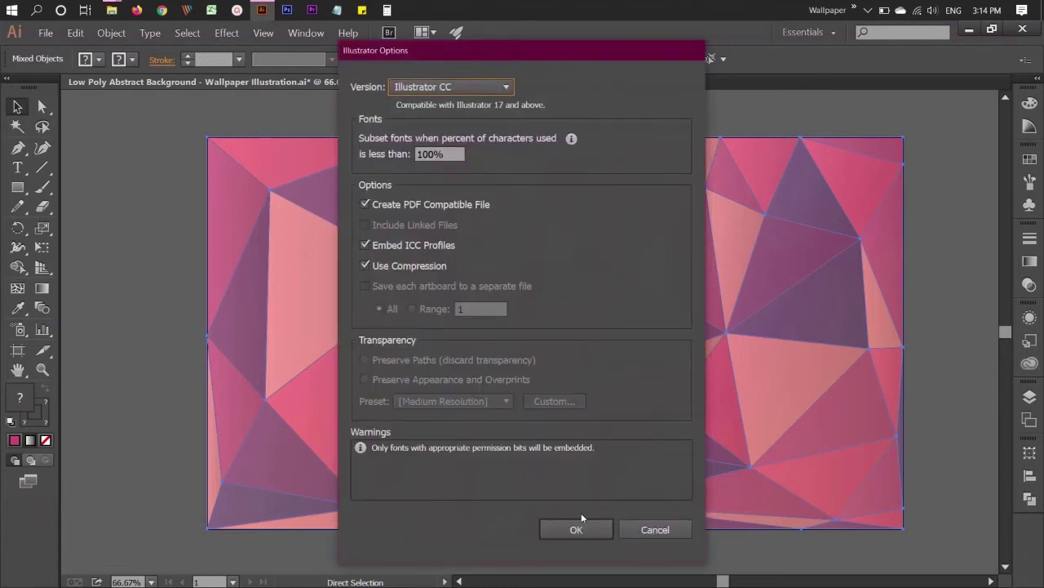
Accept the Illustrator save options and centre the artboard in view
left_click(579, 529)
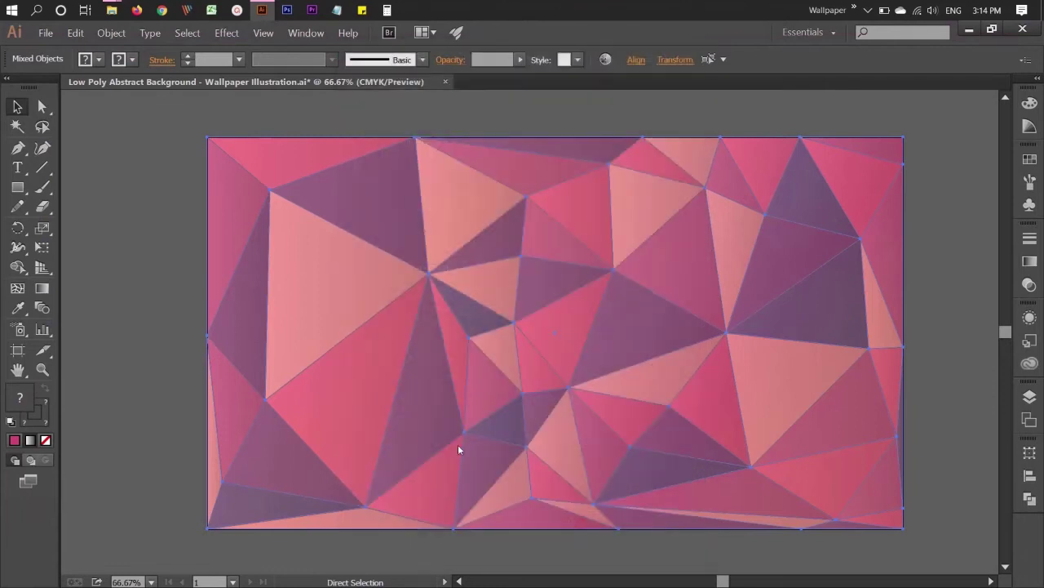
left_click(186, 270)
scroll(187, 270, "down", 2)
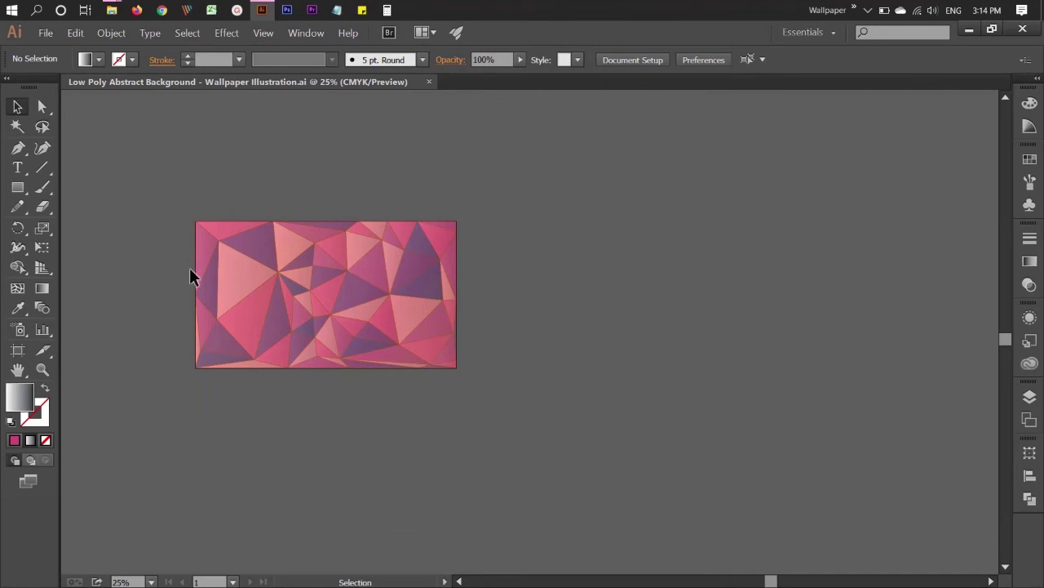
left_click_drag(165, 251, 303, 256)
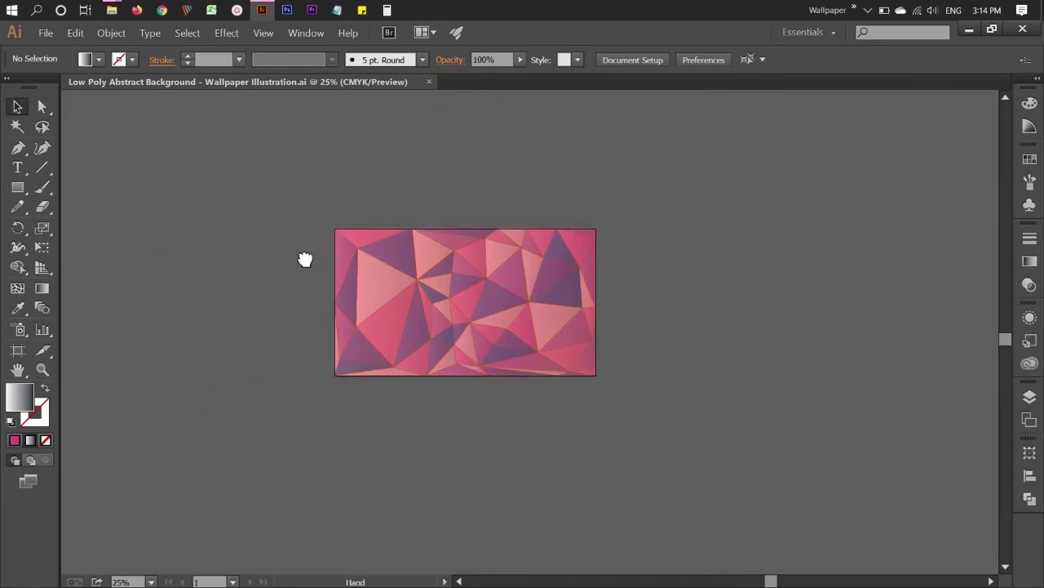
Move the faint layer down, remove the pink group's stroke, and place it over the grey layer
left_click(402, 266)
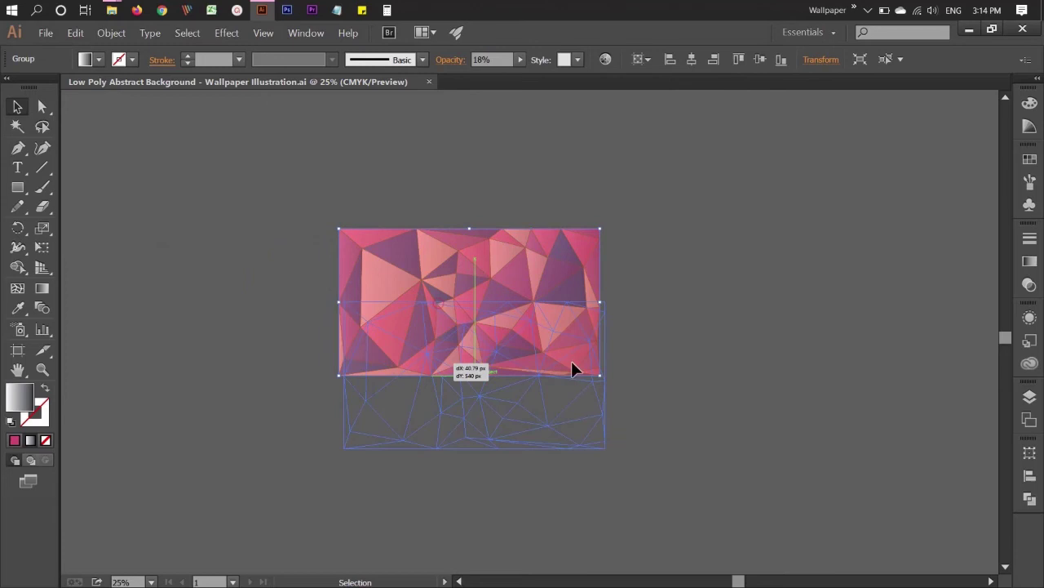
left_click_drag(437, 288, 572, 361)
left_click(489, 267)
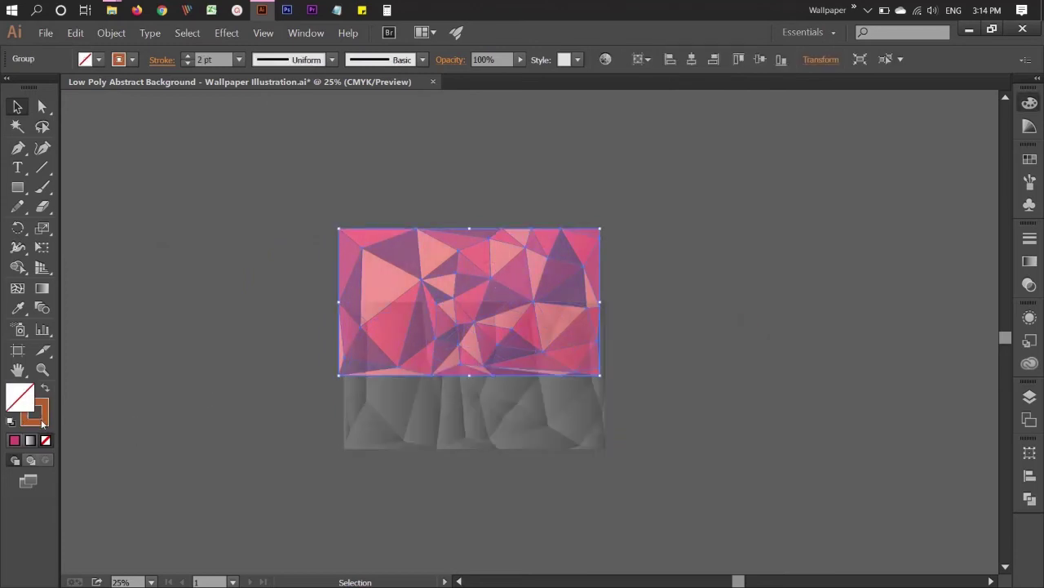
left_click(35, 412)
left_click(44, 440)
left_click(187, 419)
left_click_drag(389, 333, 390, 394)
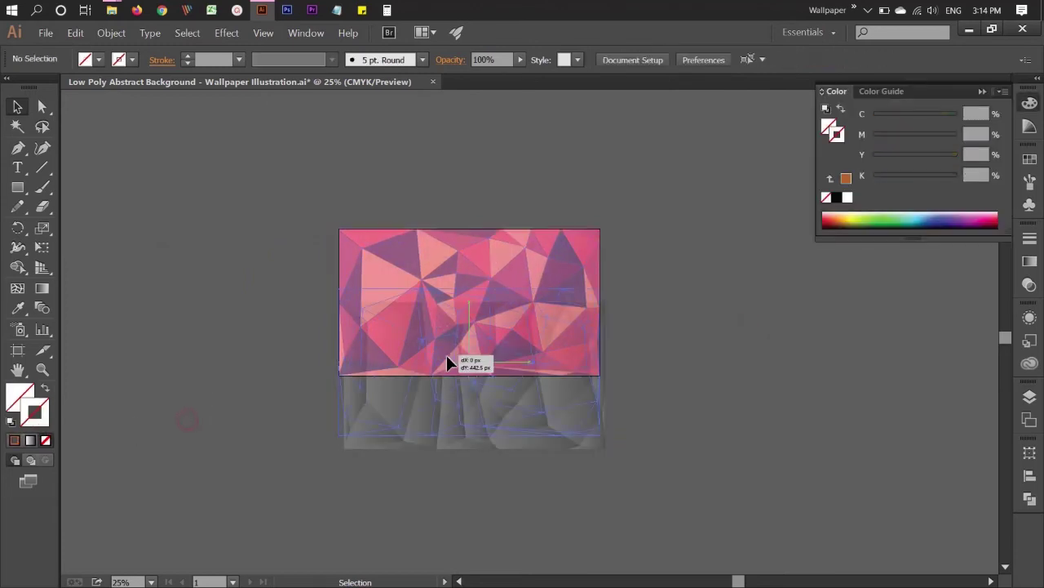
left_click(641, 335)
Align both low-poly layers together as one block
key("ctrl+a")
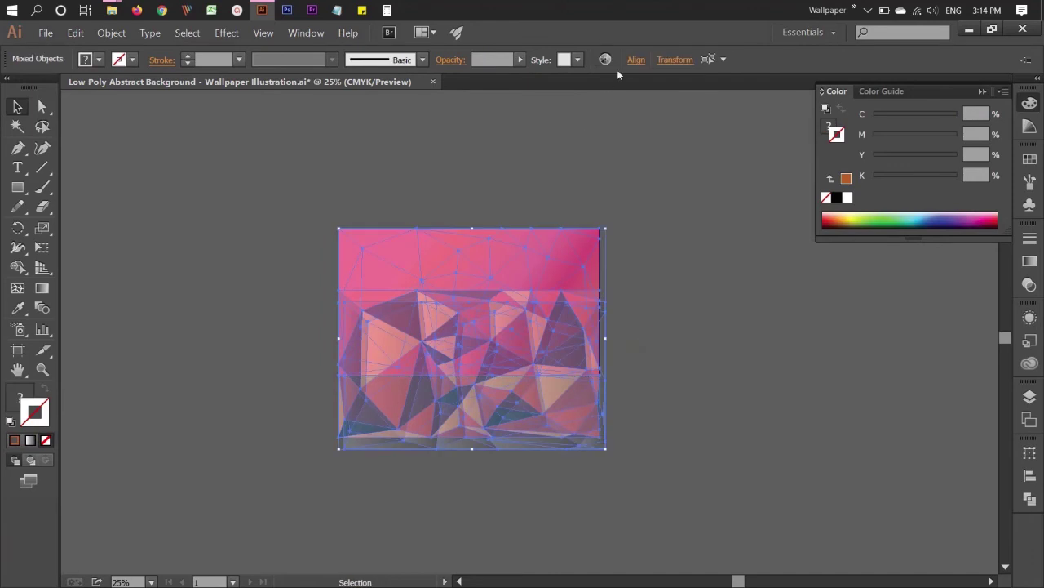
left_click(636, 60)
left_click(600, 102)
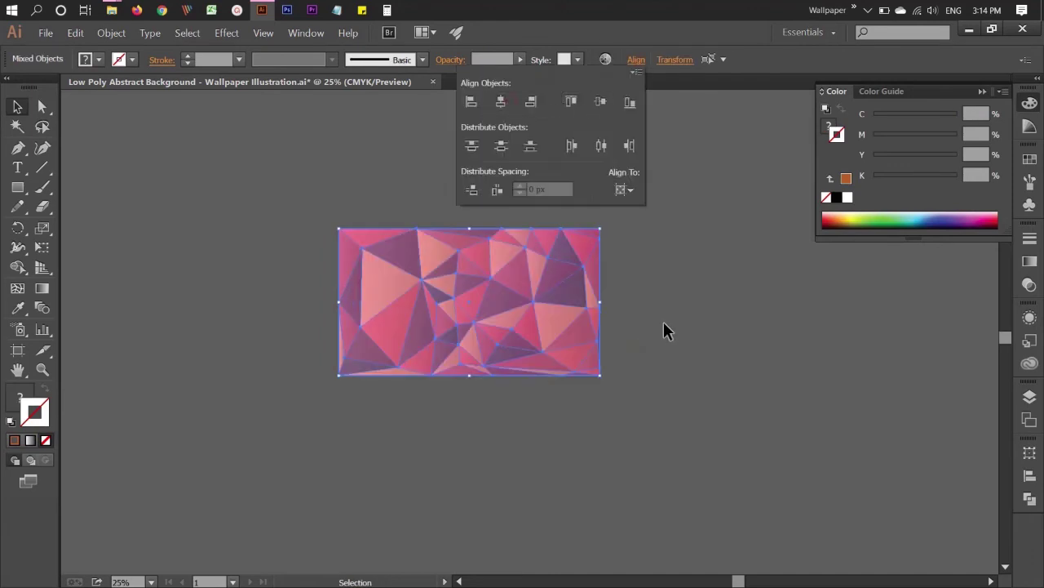
left_click(663, 321)
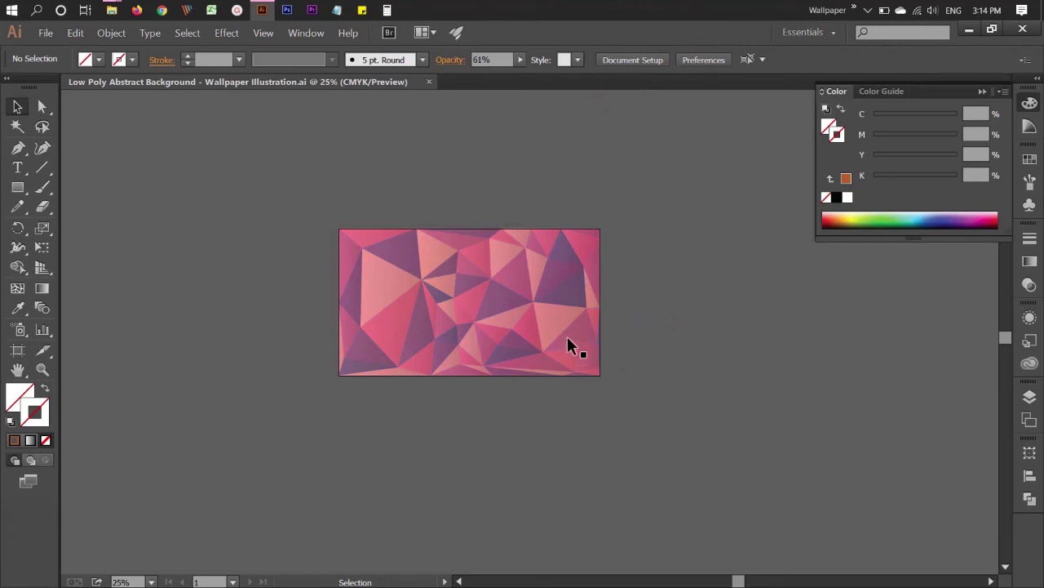
Export the artwork as a PNG image
left_click(45, 33)
left_click(277, 278)
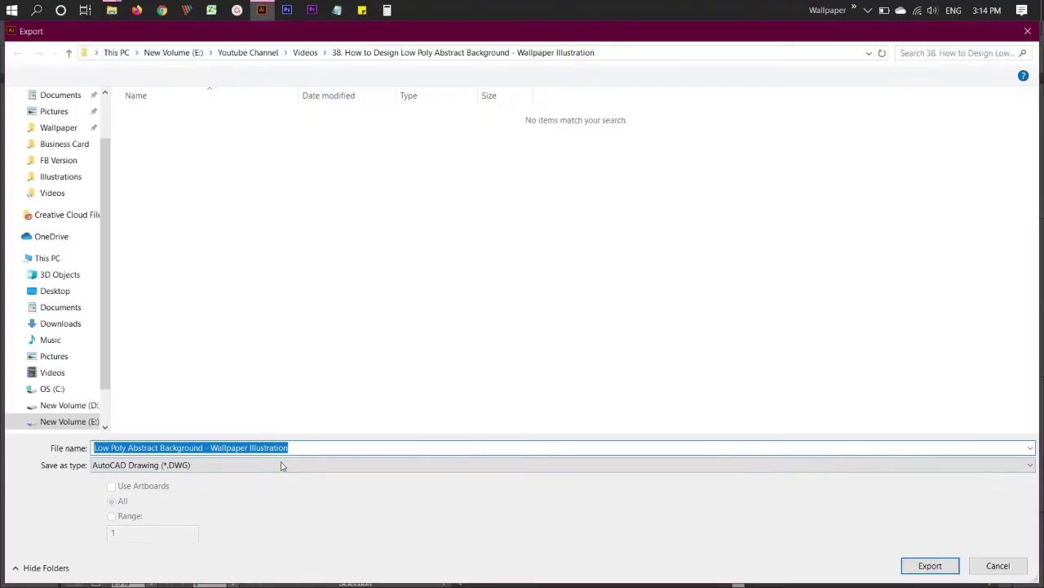
left_click(282, 465)
left_click(162, 407)
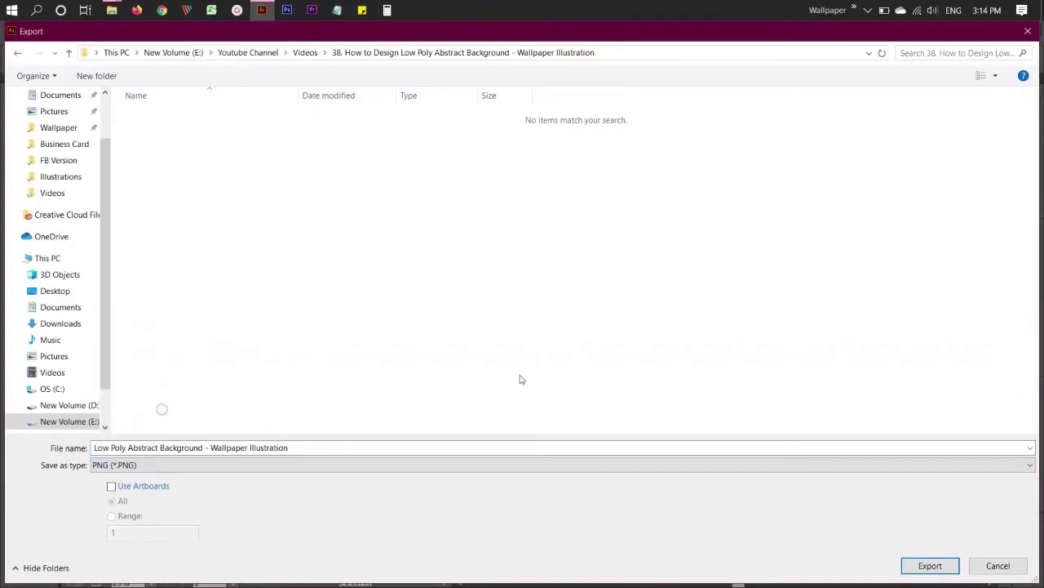
left_click(931, 565)
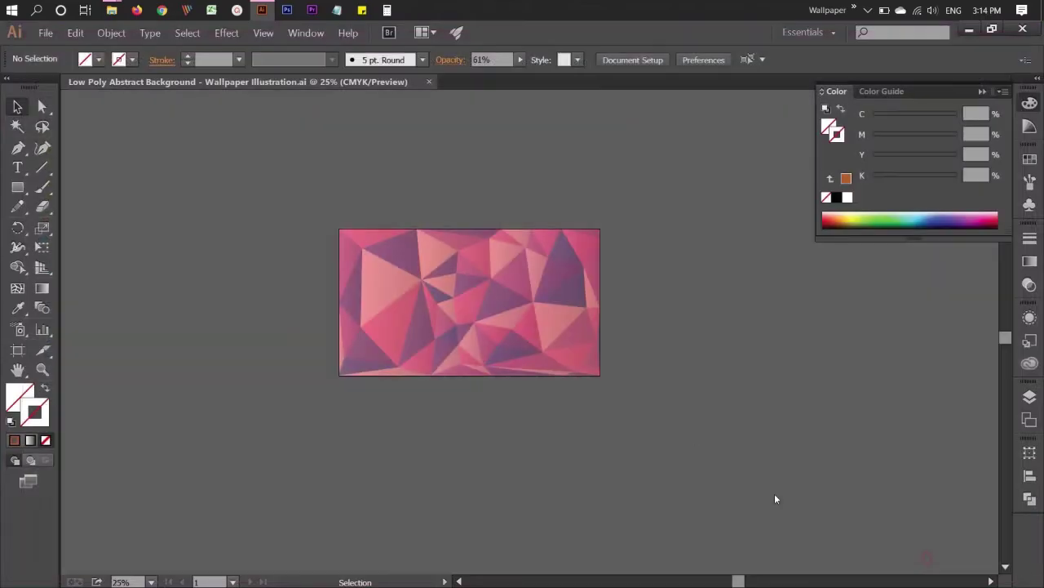
Complete the PNG export and set up the Type tool at 72 pt
left_click(541, 441)
scroll(446, 362, "up", 1)
left_click(16, 167)
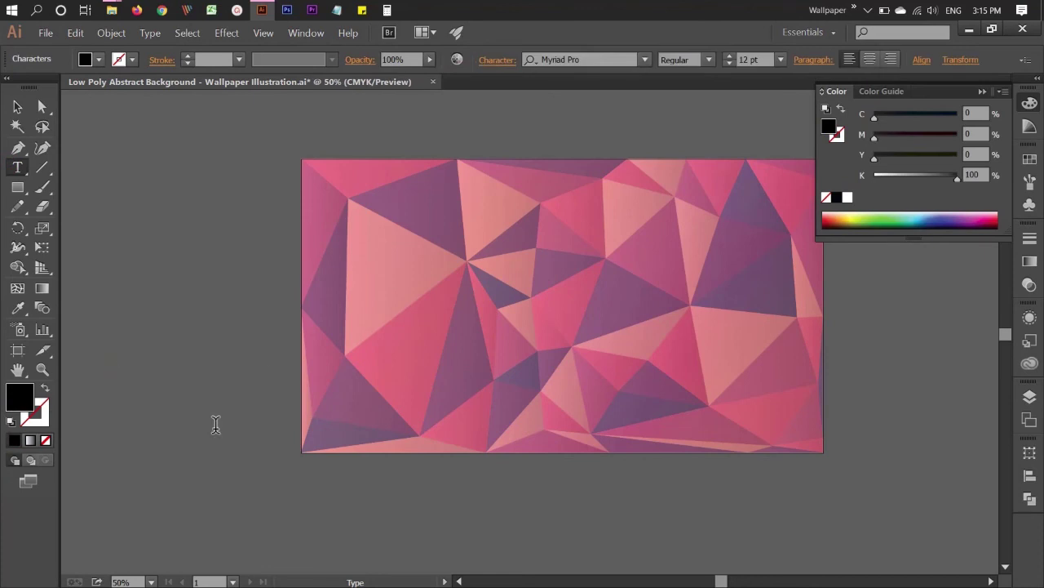
left_click(781, 60)
left_click(799, 349)
Type the caption 'LOW POLY ABSTRACT ART' on the pasteboard beside the artwork
type("low")
key("ctrl+z")
type("LOW POLY ABSTRACT ART")
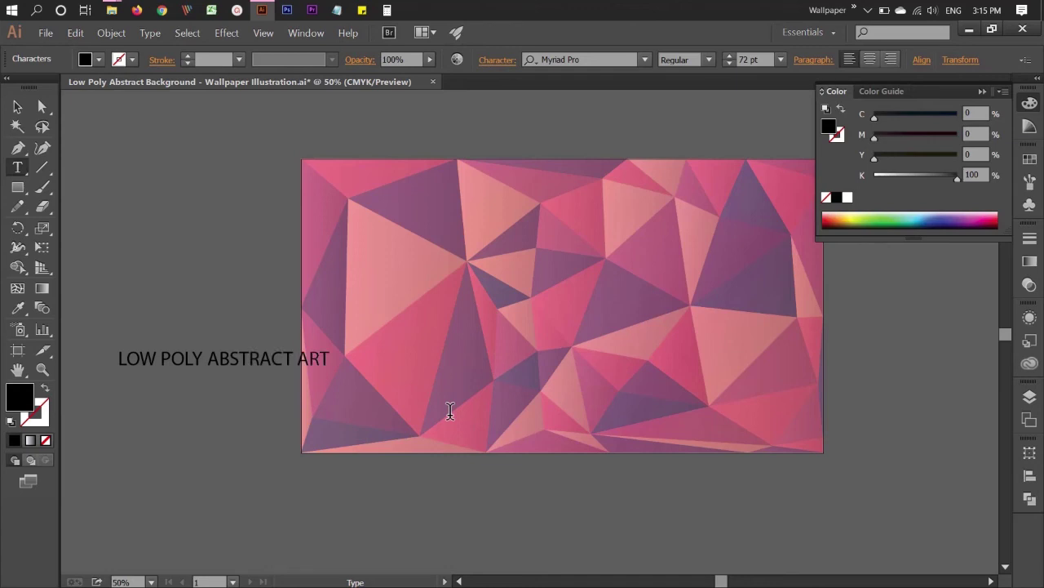
key("Escape")
Change the caption font to Raleway Light
left_click(566, 59)
type("R")
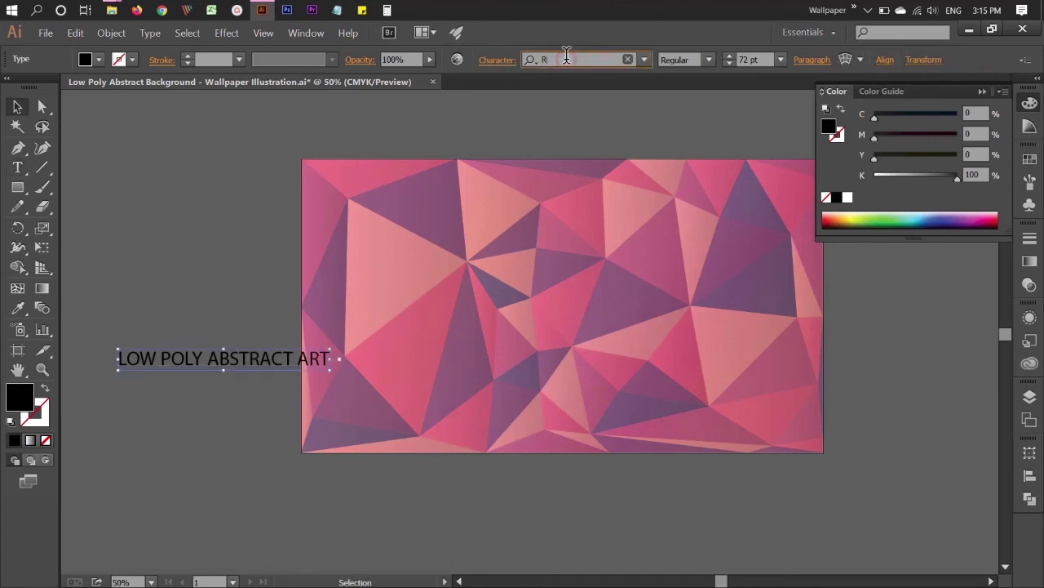
type("ALE")
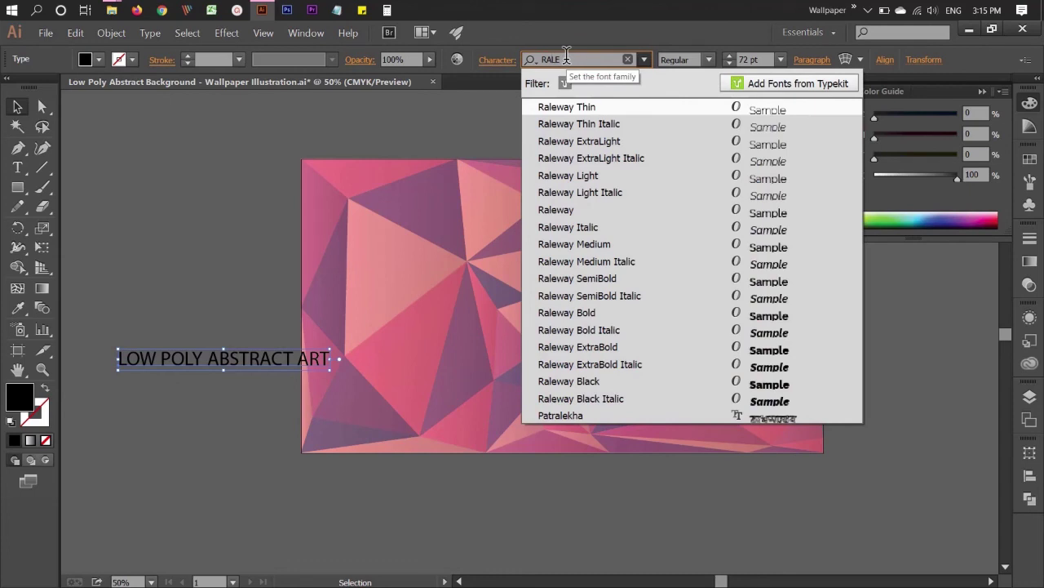
key("Down")
key("Down")
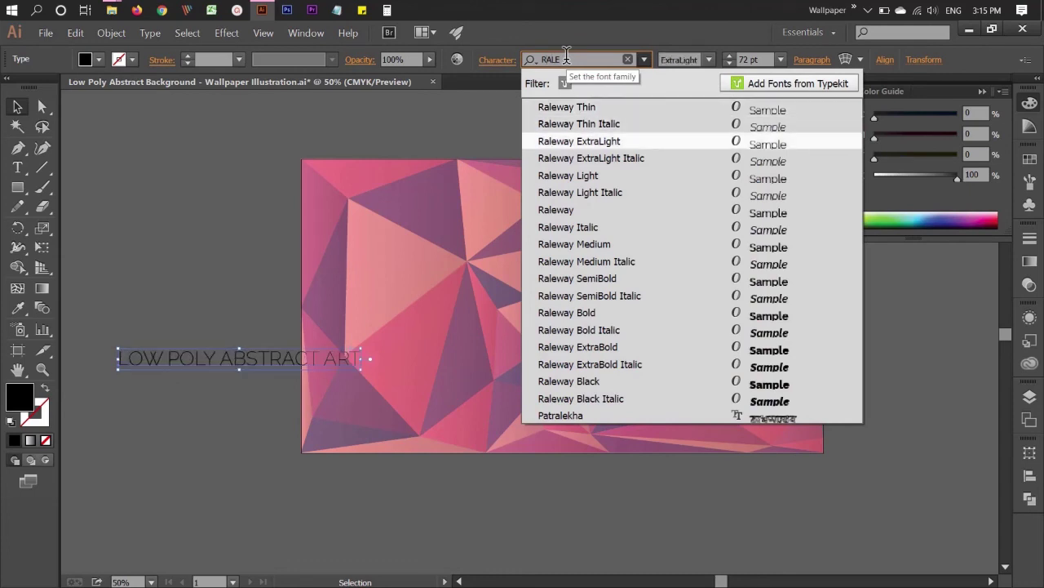
key("Down")
key("Down")
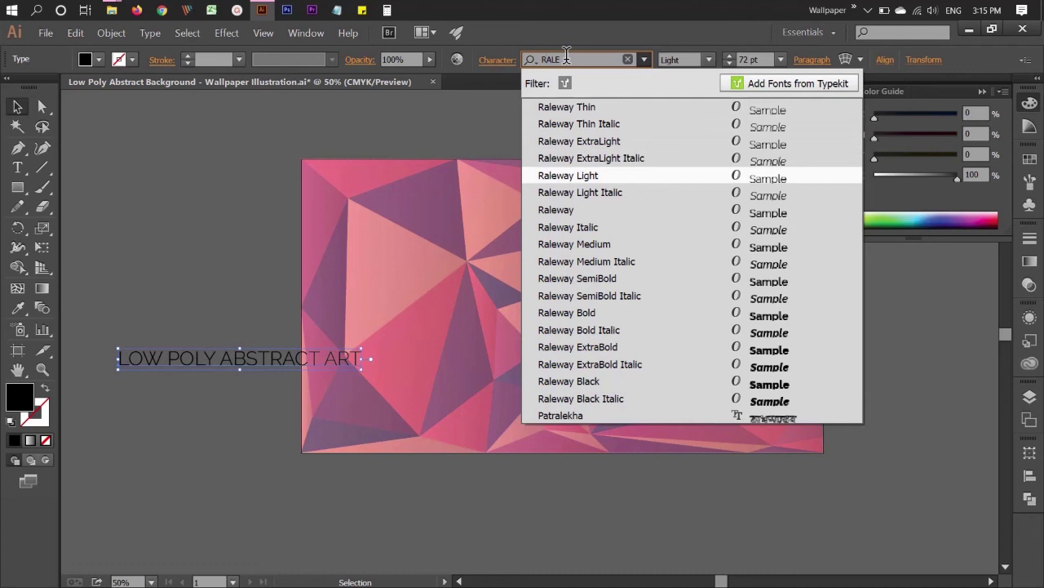
key("Return")
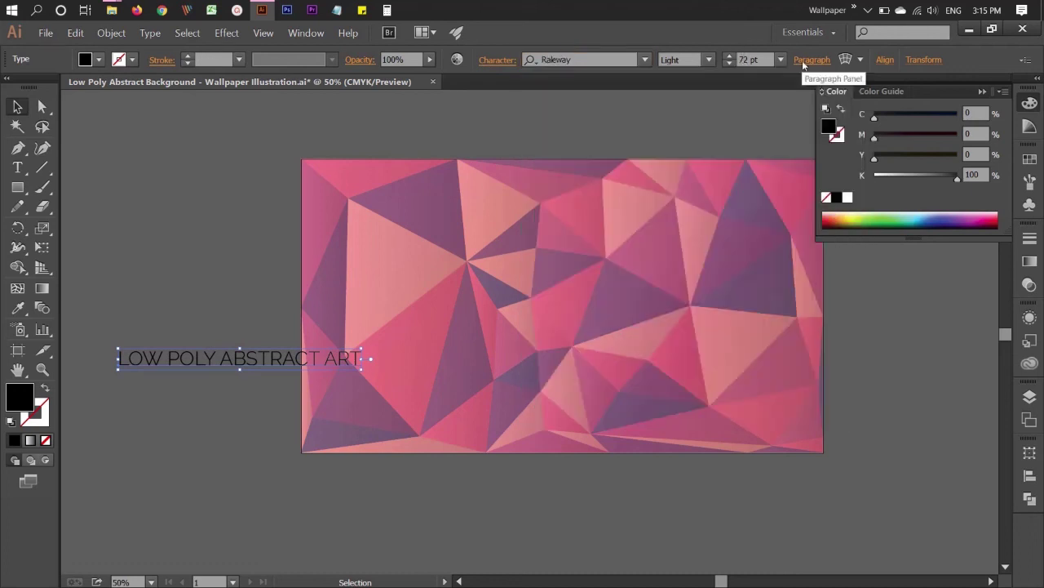
Make the caption white, enlarge it to about 99.65 pt, and centre it on the artboard
left_click(847, 198)
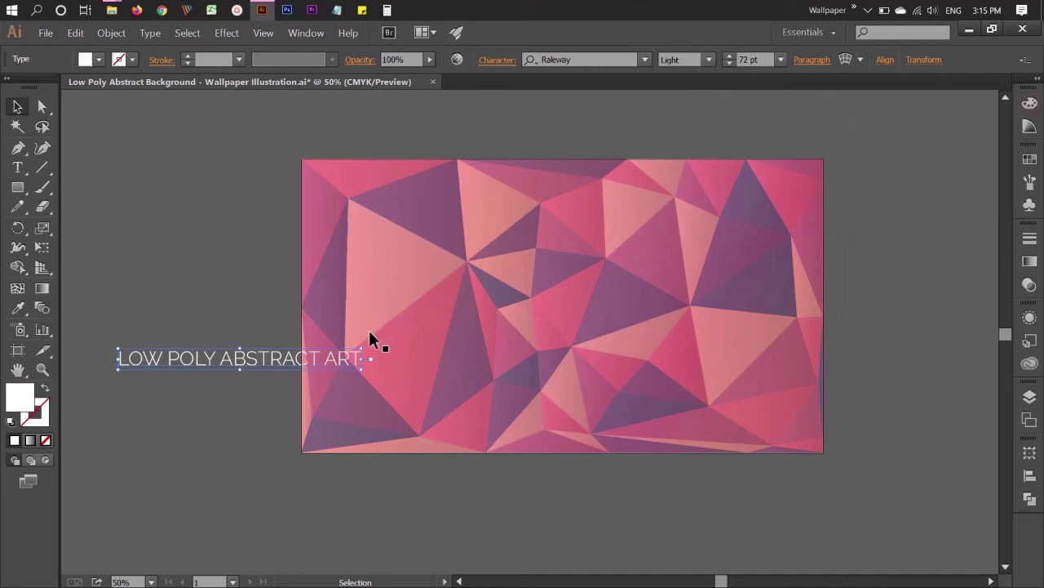
left_click_drag(362, 350, 455, 310)
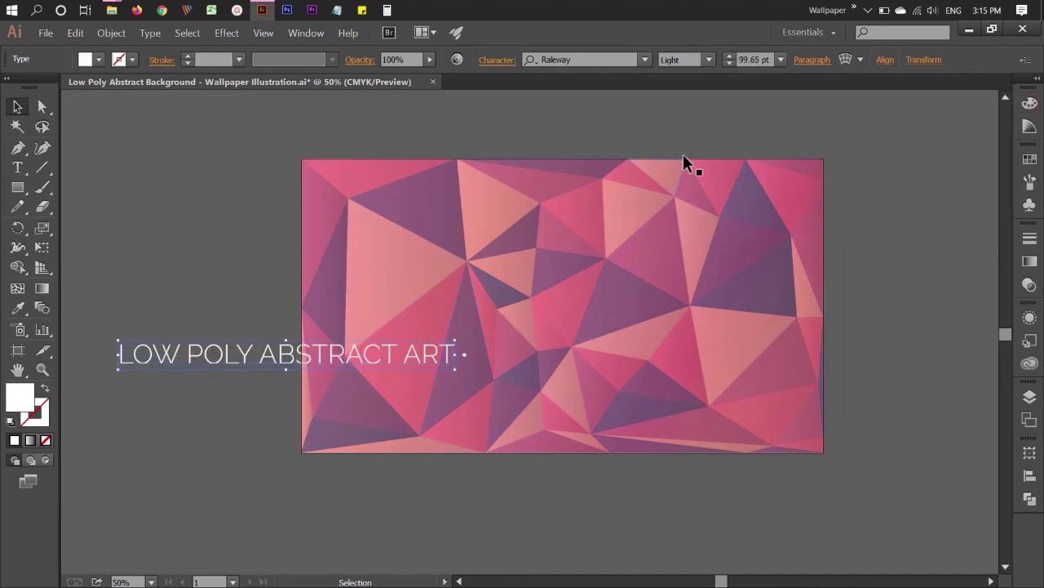
left_click(884, 60)
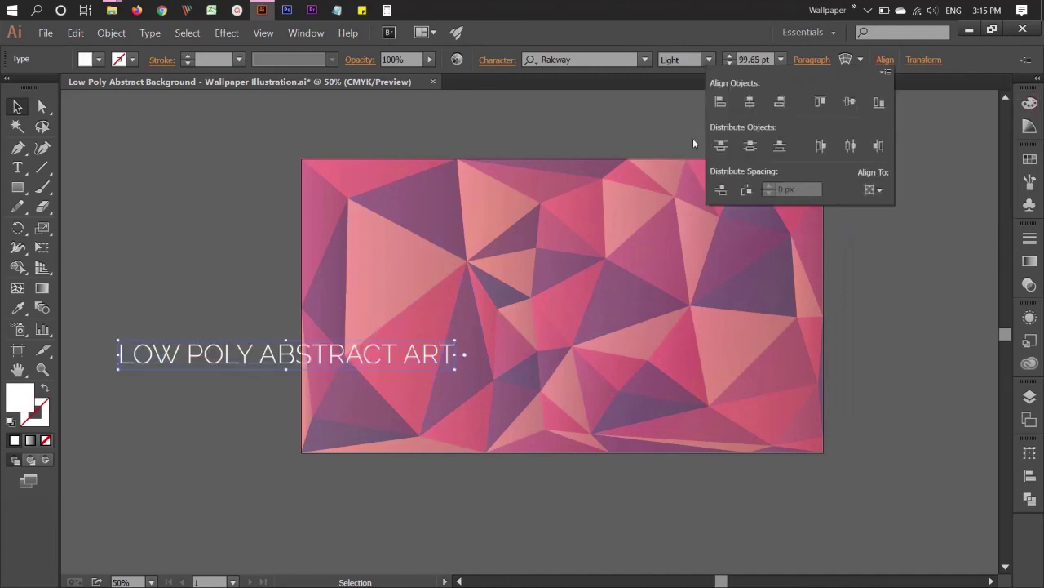
left_click(751, 102)
left_click(850, 102)
left_click(886, 62)
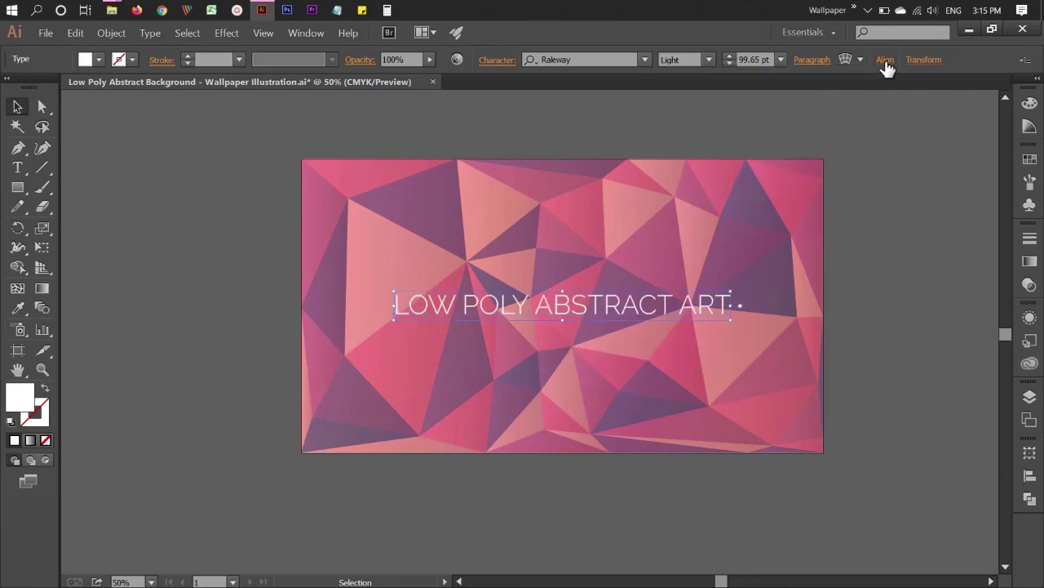
left_click(892, 269)
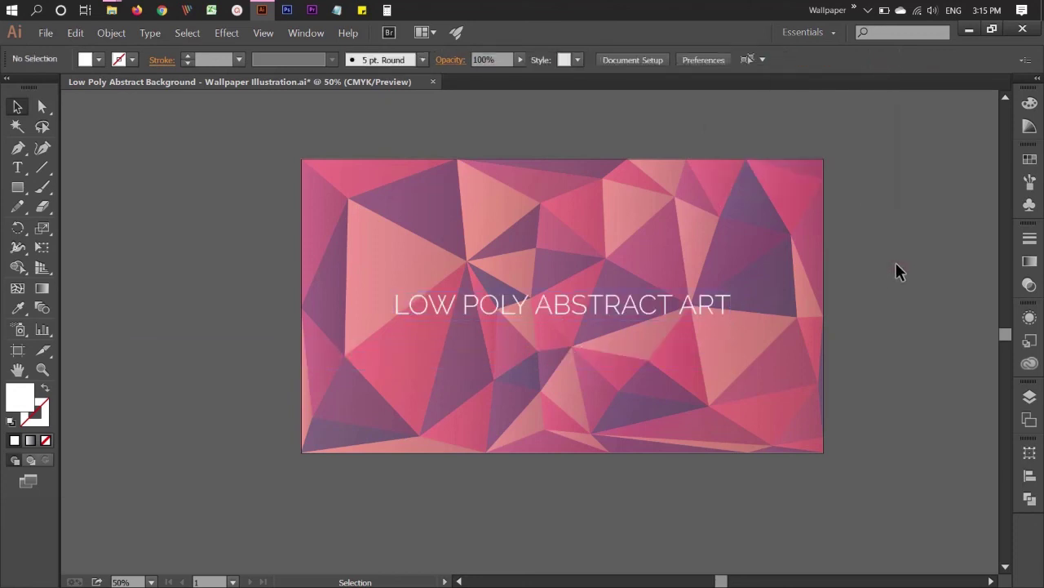
Deselect everything and export the titled artwork as PNG again, overwriting the previous file
left_click(571, 323)
key("ctrl+shift+a")
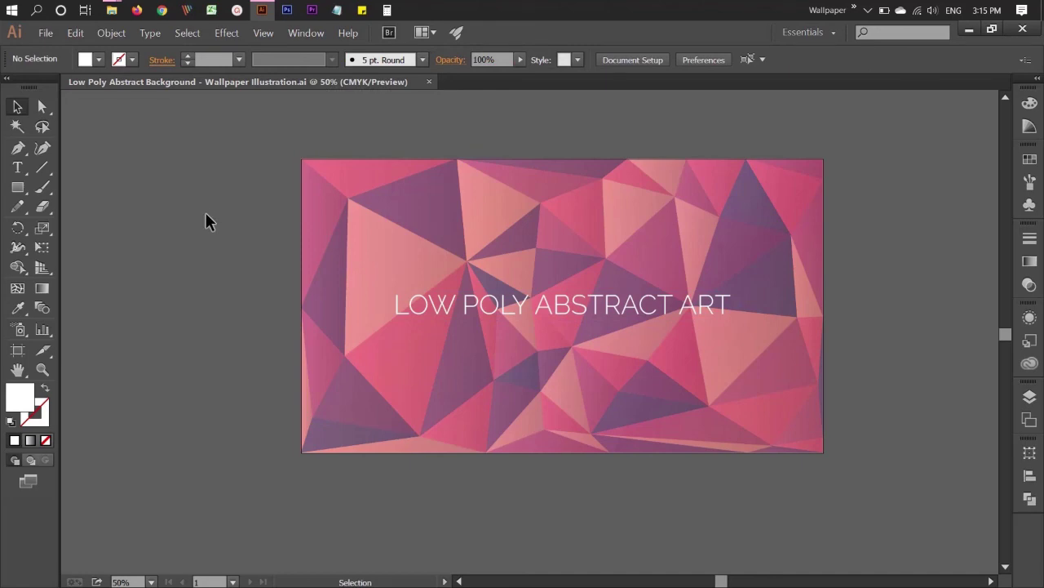
left_click(45, 33)
left_click(84, 258)
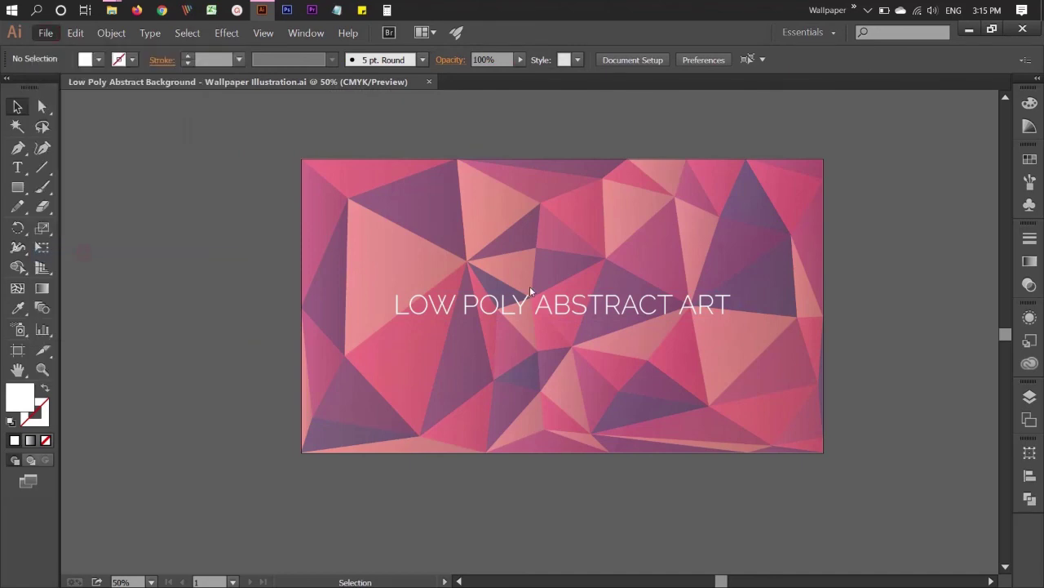
left_click(907, 571)
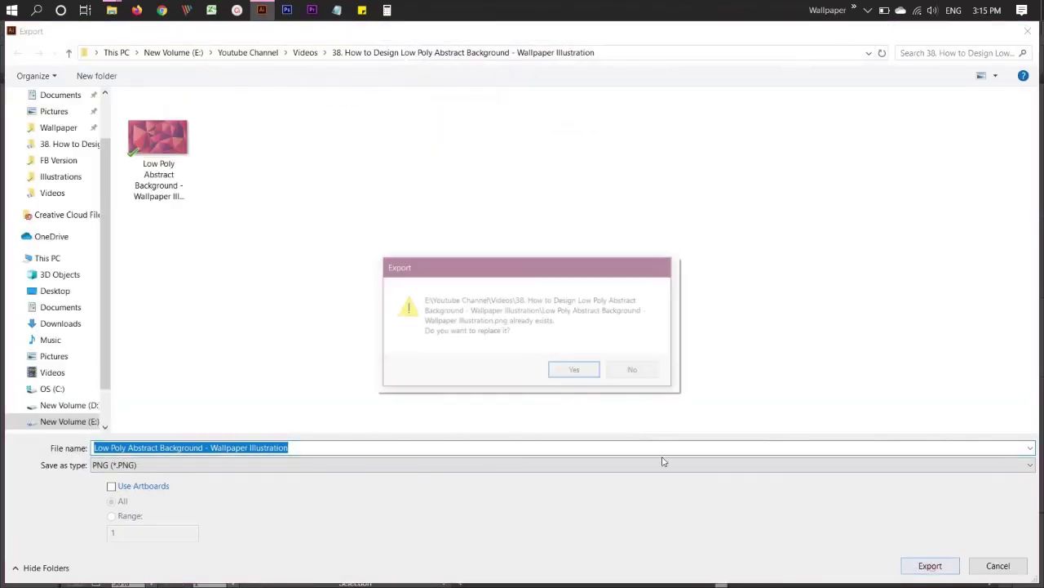
left_click(581, 369)
left_click(552, 443)
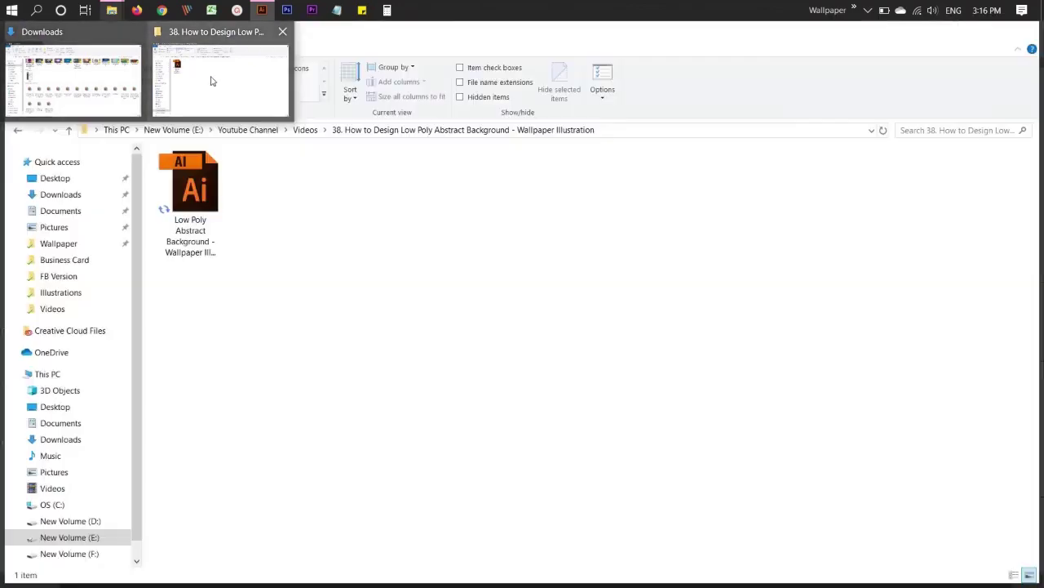
Set the exported low poly PNG from the export folder as the desktop background
left_click(210, 78)
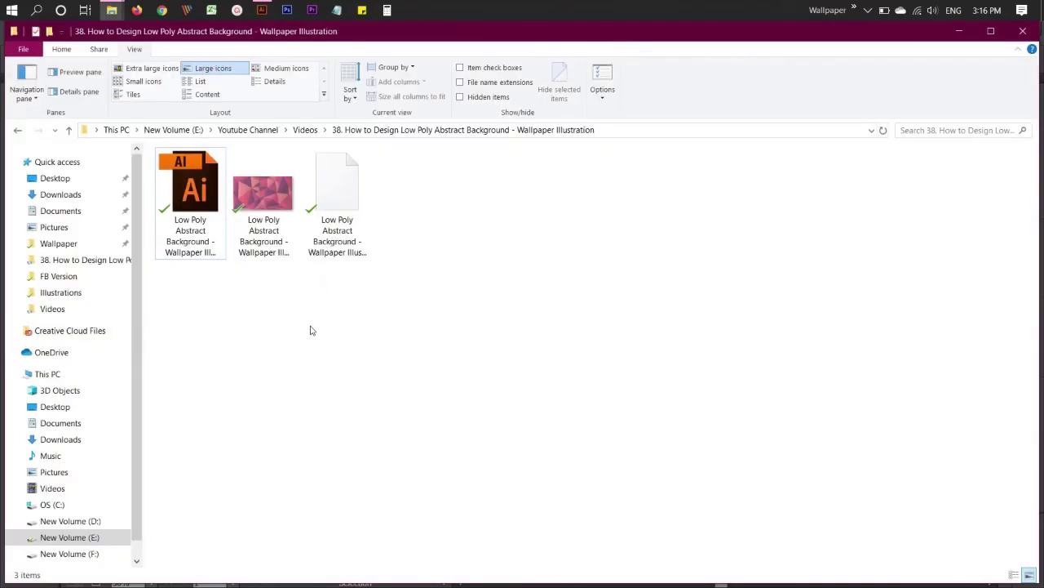
double_click(249, 197)
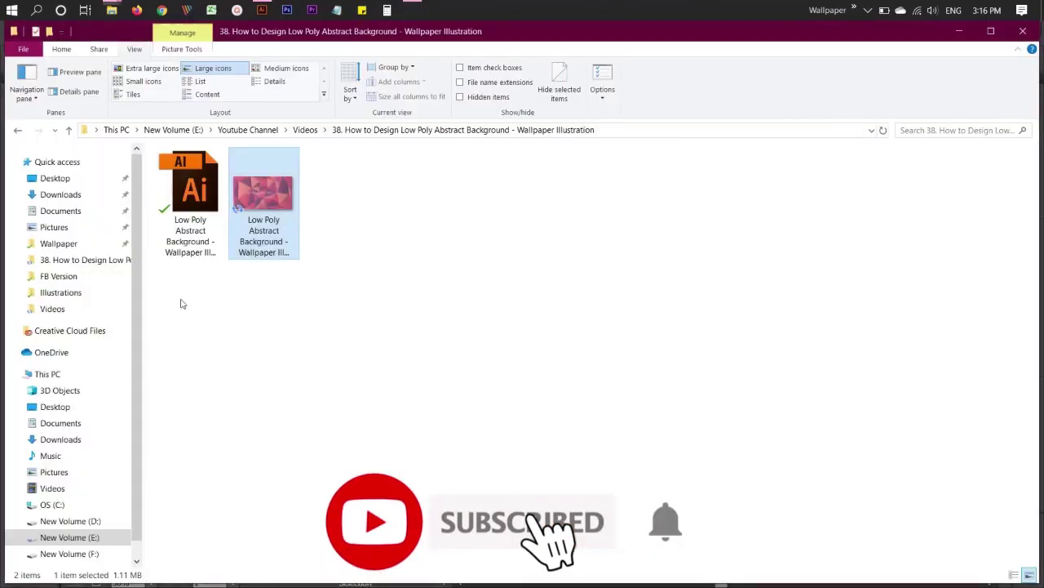
left_click(271, 204)
right_click(271, 204)
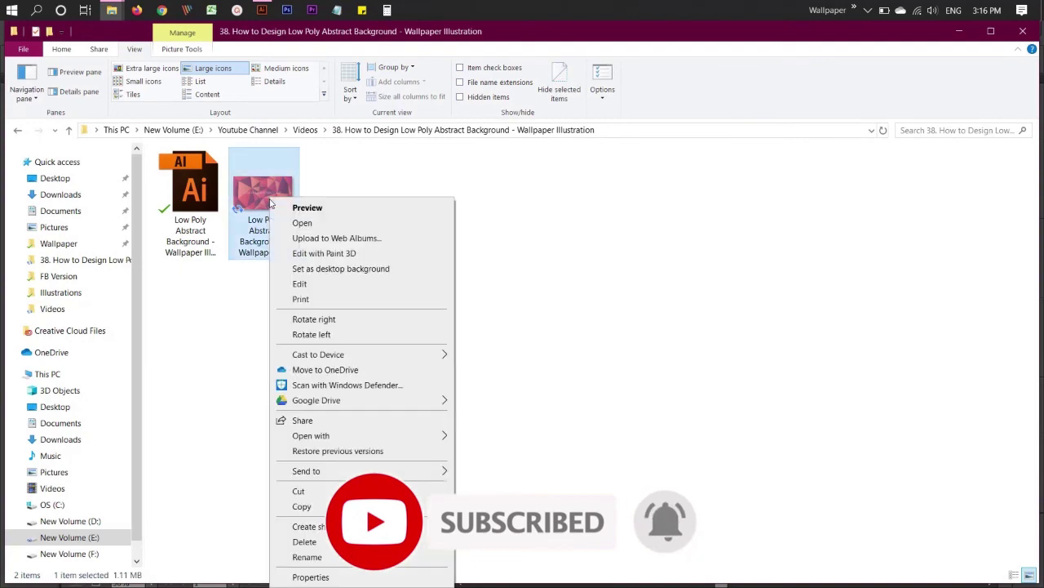
left_click(313, 269)
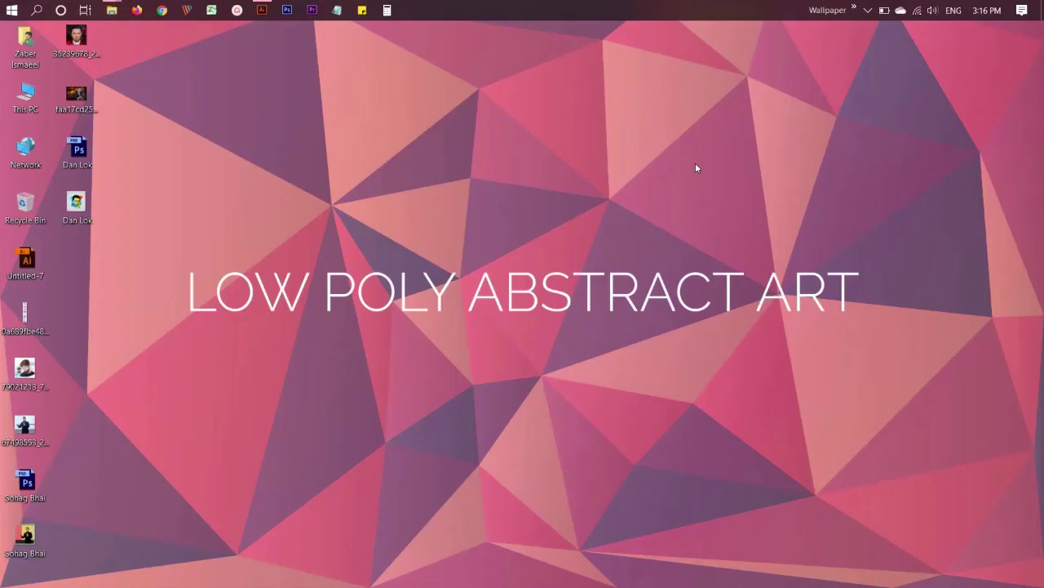
Turn off Show desktop icons from the desktop's View menu
right_click(580, 158)
mouse_move(611, 164)
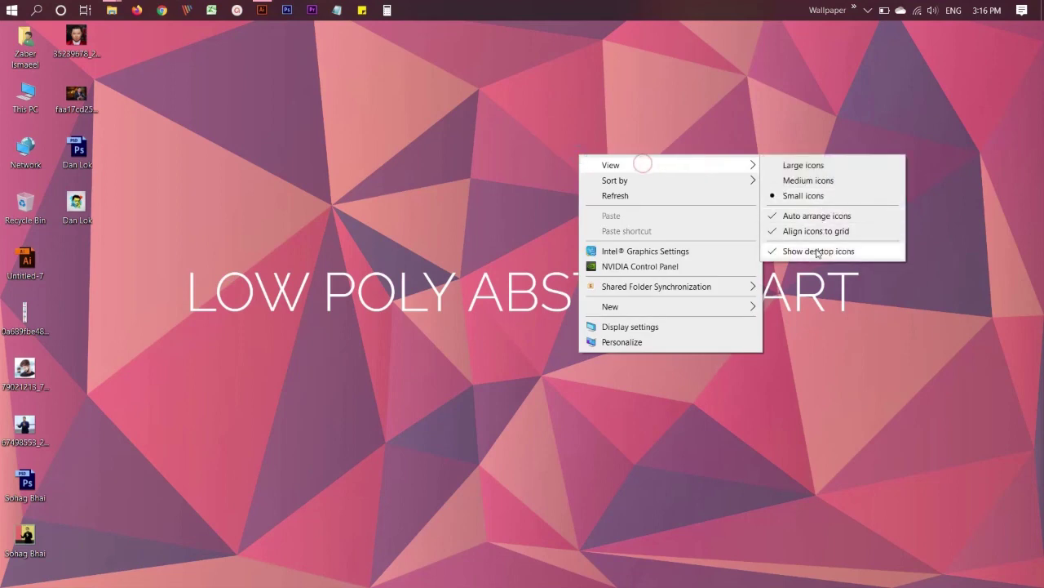
left_click(816, 252)
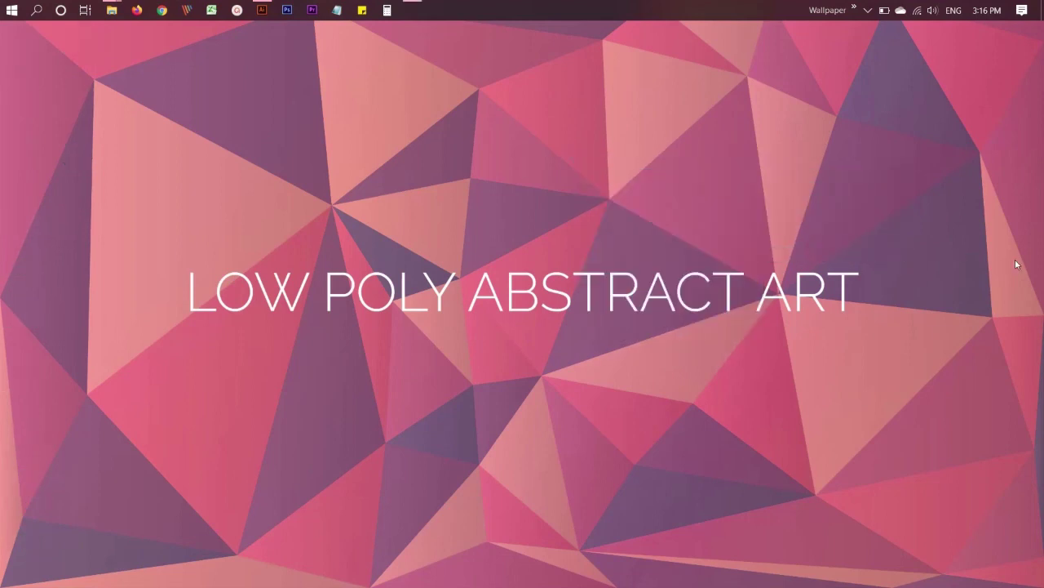